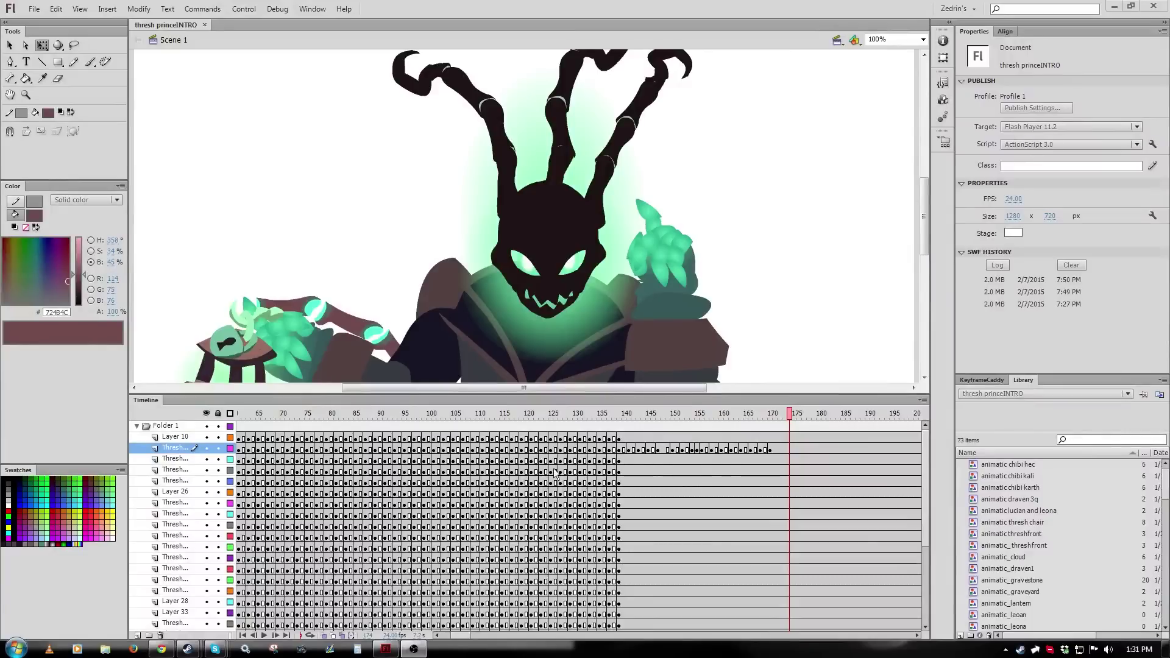
# Scrub the timeline between about frames 81 and 172 to review the existing jaw animation against the rest of the character
pyautogui.click(619, 449)
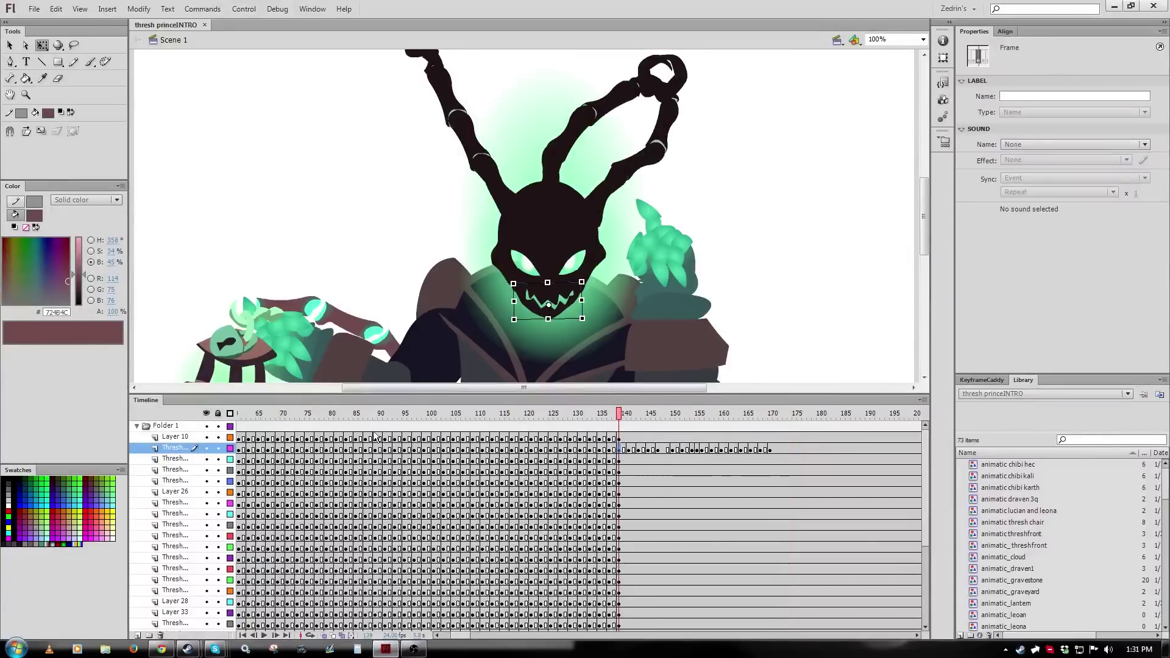
pyautogui.click(336, 413)
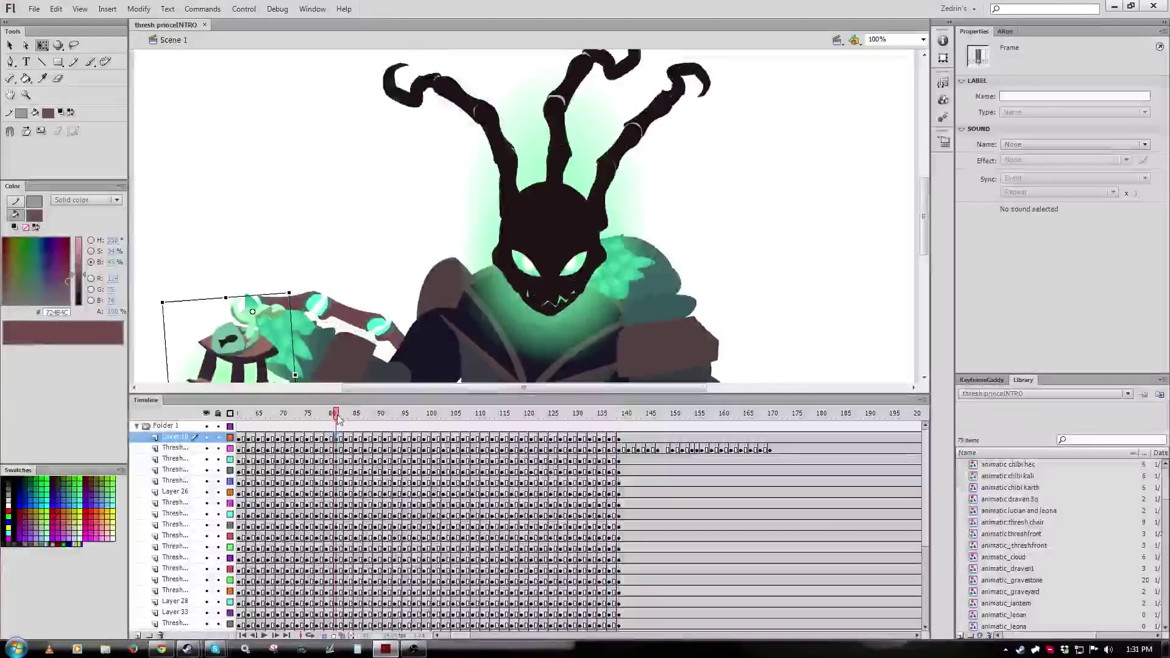
pyautogui.moveTo(339, 418); pyautogui.dragTo(781, 433)
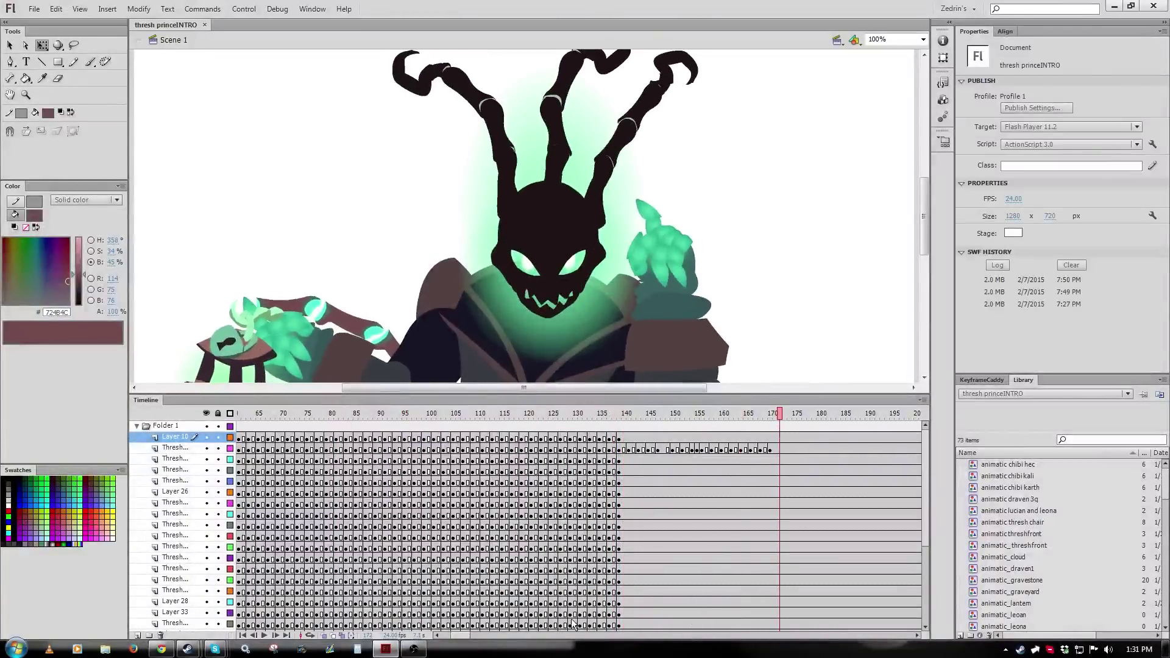
pyautogui.moveTo(462, 636)
pyautogui.mouseDown()
pyautogui.moveTo(481, 635)
pyautogui.moveTo(467, 636)
pyautogui.mouseUp()
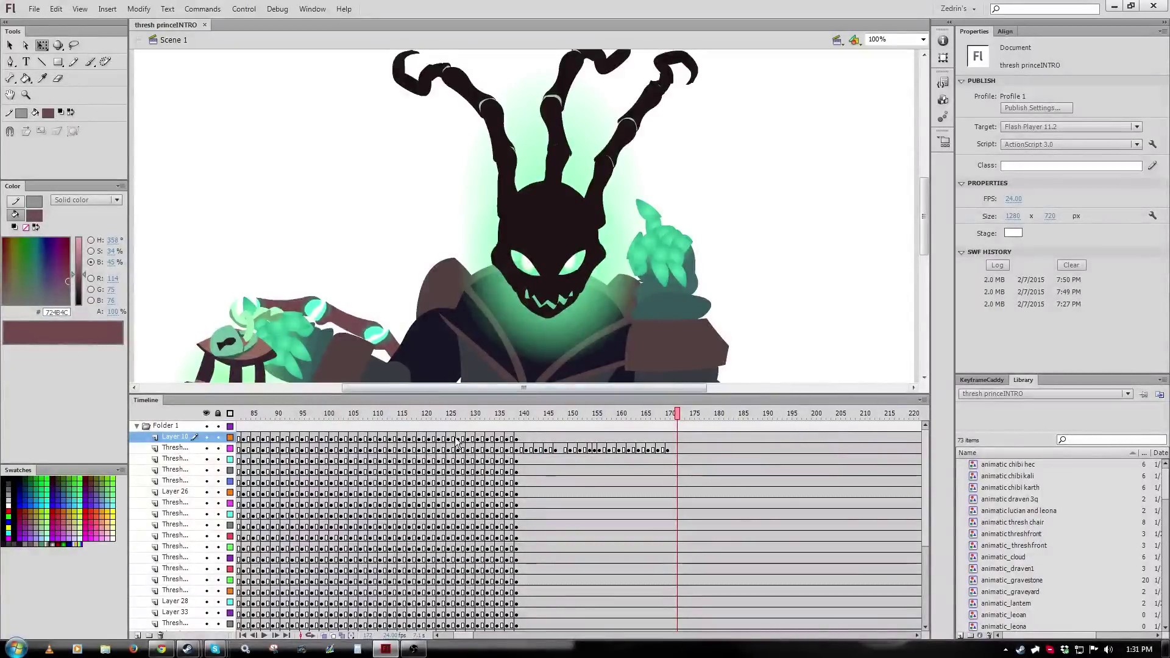
pyautogui.moveTo(308, 416); pyautogui.dragTo(336, 416)
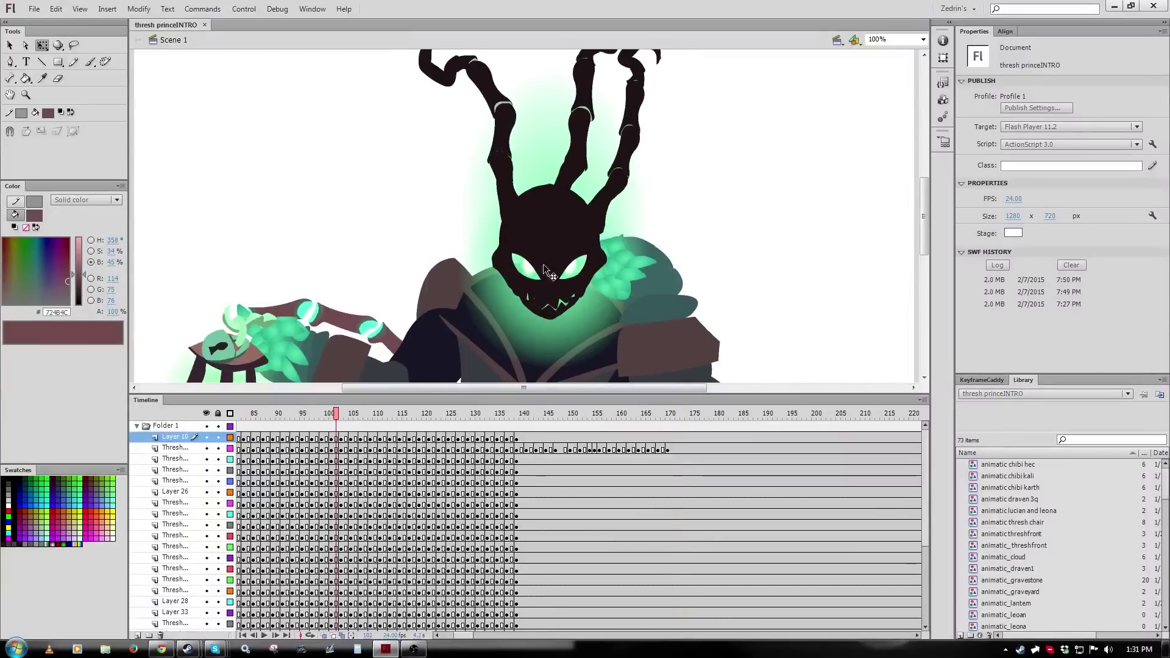
# Select the jaw instance at frame 139 and load its mouth-shape thumbnails in KeyframeCaddy
pyautogui.click(585, 267)
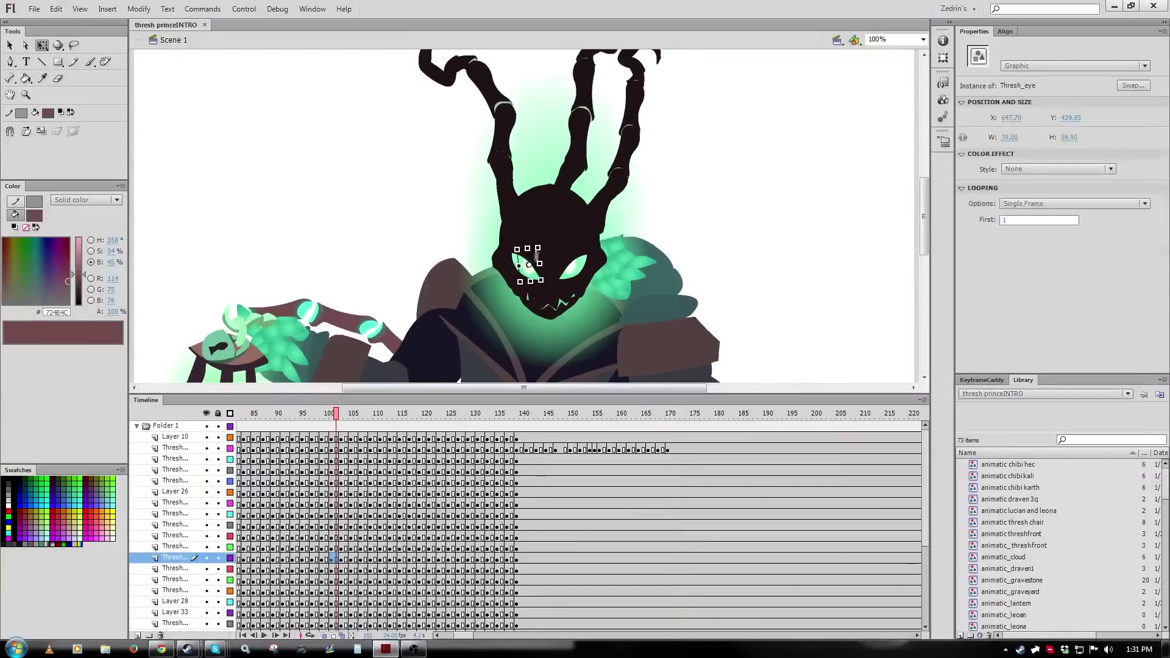
pyautogui.click(517, 450)
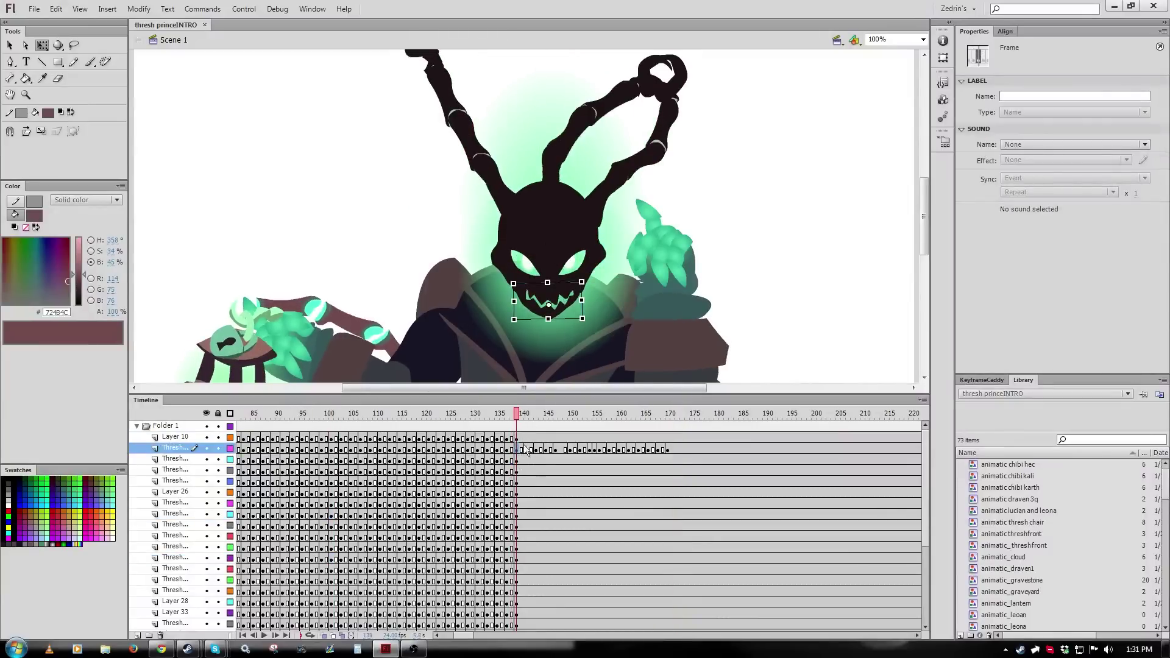
pyautogui.click(555, 298)
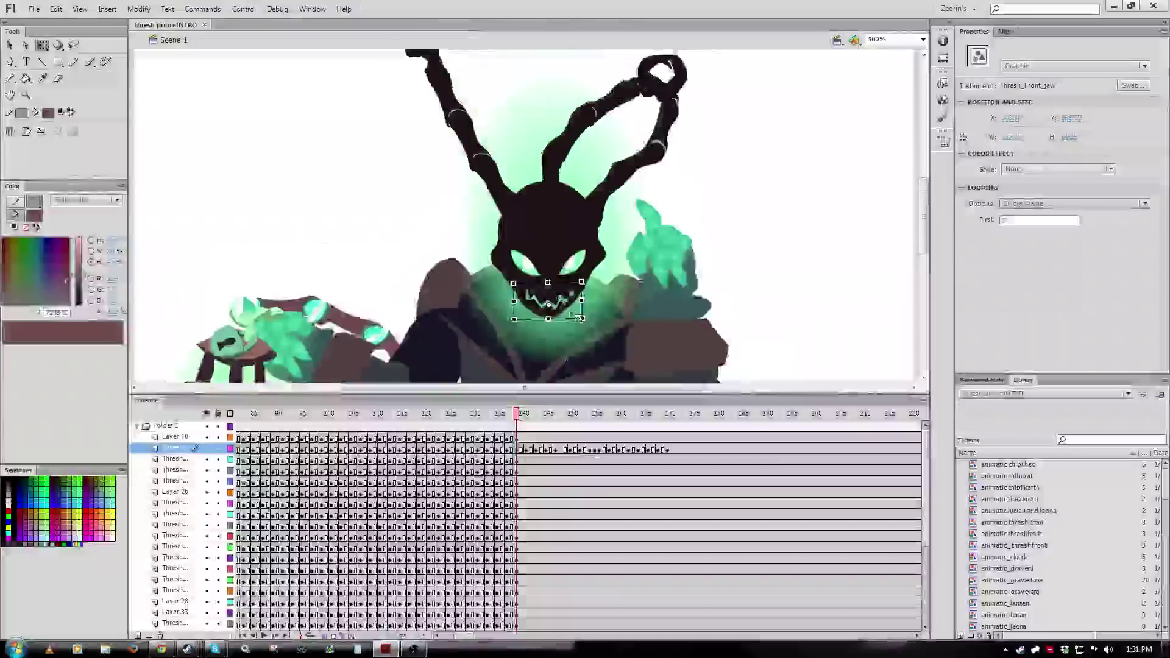
pyautogui.click(982, 379)
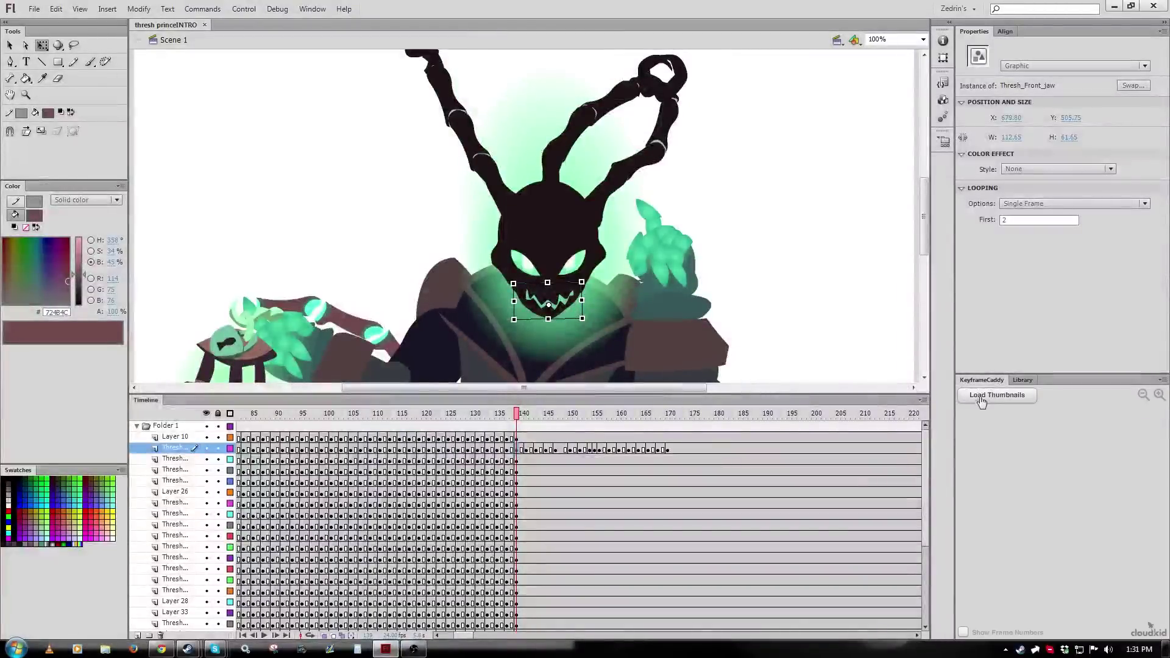
pyautogui.hotkey('ctrl', 'Return')
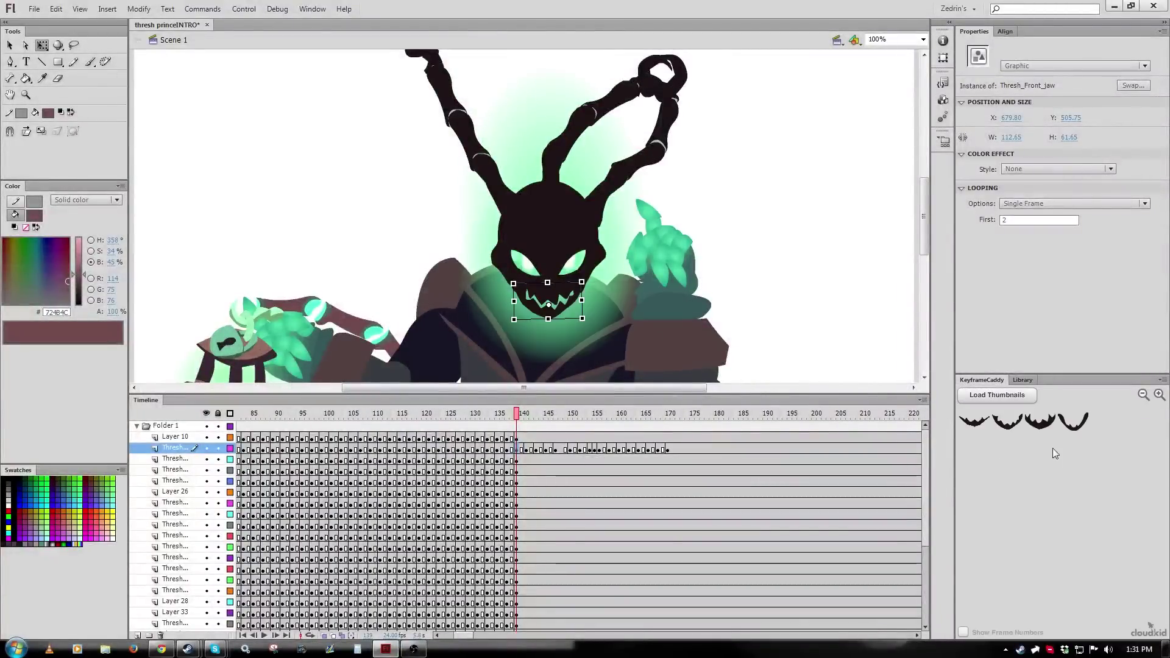
# Add keyframes on the jaw layer at about frames 171 and 173
pyautogui.moveTo(515, 416); pyautogui.dragTo(677, 423)
pyautogui.scroll(-3, 665, 319)
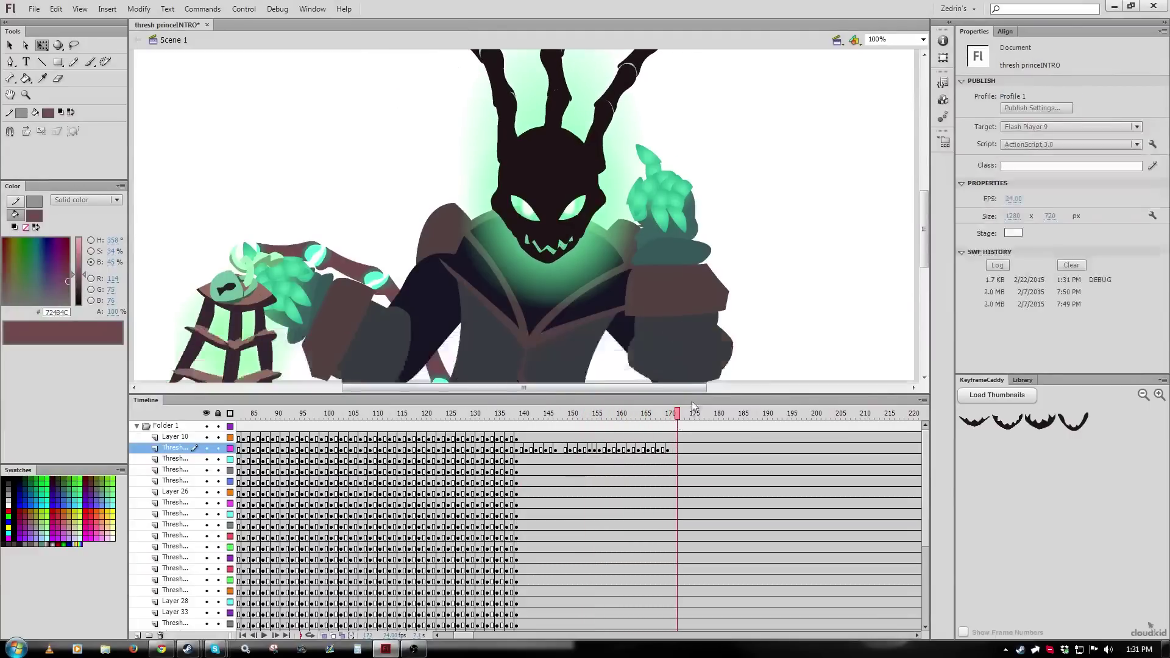
pyautogui.click(673, 415)
pyautogui.press('F6')
pyautogui.press('.')
pyautogui.press('.')
pyautogui.press('F6')
# Lock every layer except the jaw layer
pyautogui.click(685, 290)
pyautogui.click(217, 414)
pyautogui.click(218, 448)
# Keyframe the jaw at about frame 175 and give it the third mouth shape
pyautogui.click(693, 450)
pyautogui.press('F6')
pyautogui.click(1040, 421)
pyautogui.click(673, 415)
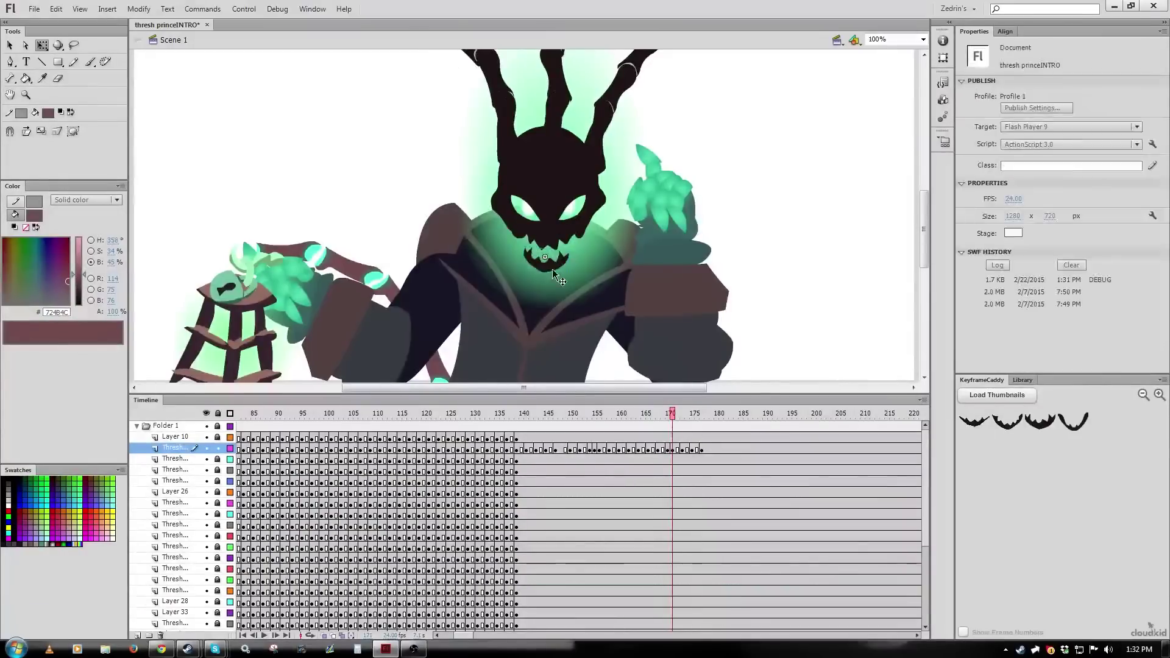
# Check the preceding jaw poses and extend the jaw layer's lip-sync keyframes to about frame 186
pyautogui.press('F6')
pyautogui.moveTo(634, 421); pyautogui.dragTo(653, 440)
pyautogui.click(739, 414)
pyautogui.press('F6')
pyautogui.click(747, 414)
pyautogui.press('F6')
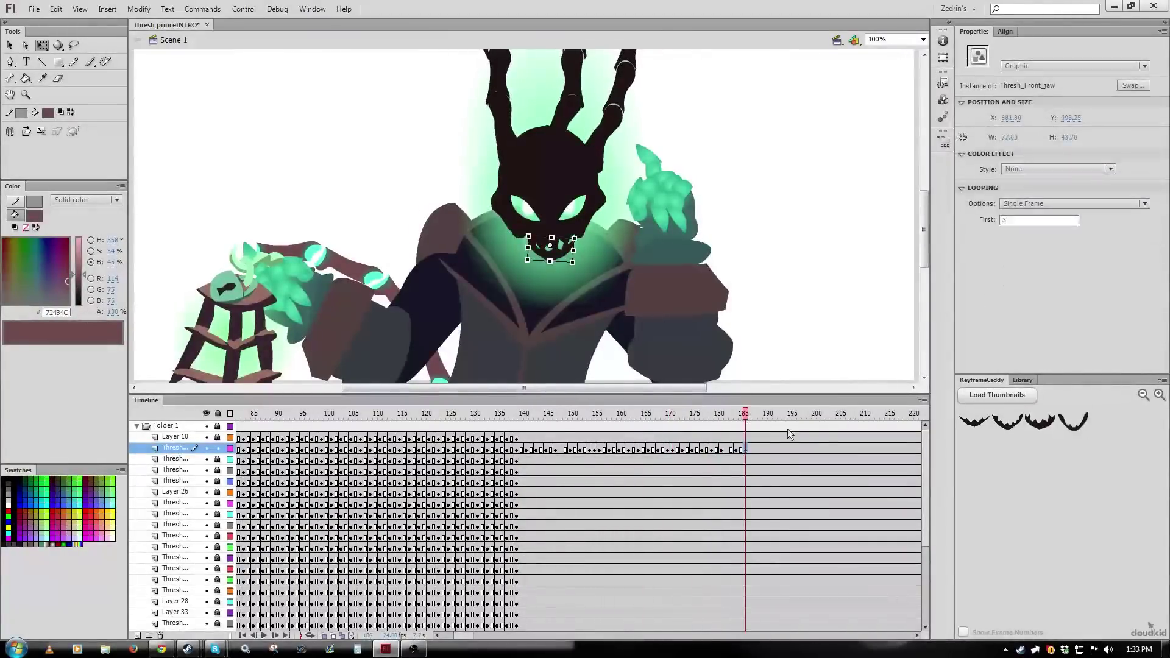
# Keyframe the jaw at about frames 188, 192 and 194 to continue the lip sync
pyautogui.click(758, 415)
pyautogui.press('F6')
pyautogui.click(774, 415)
pyautogui.press('F6')
pyautogui.press('.')
pyautogui.press('.')
pyautogui.press('F6')
# Continue the jaw's lip-sync keyframes every two frames up to about frame 200
pyautogui.press('.')
pyautogui.press('.')
pyautogui.press('F6')
pyautogui.press('.')
pyautogui.press('.')
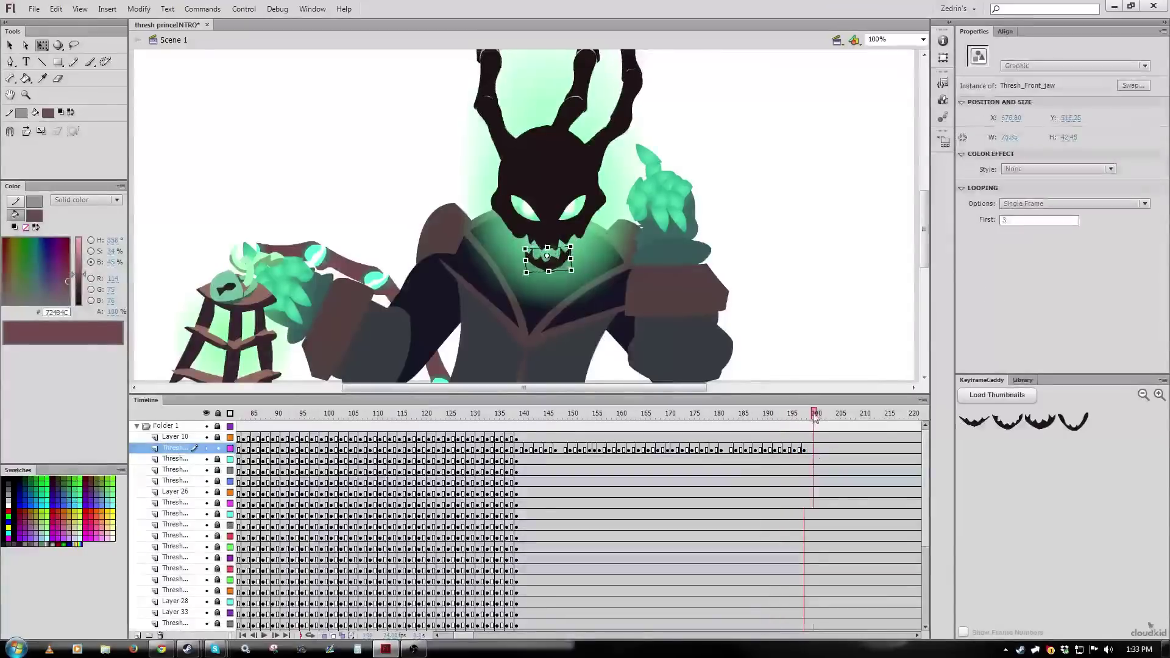
pyautogui.press('F6')
# Extend the jaw's lip-sync keyframes from frame 200 to about frame 208
pyautogui.moveTo(463, 635); pyautogui.dragTo(469, 635)
pyautogui.press('F6')
pyautogui.click(638, 414)
pyautogui.press('F6')
pyautogui.click(648, 414)
pyautogui.press('F6')
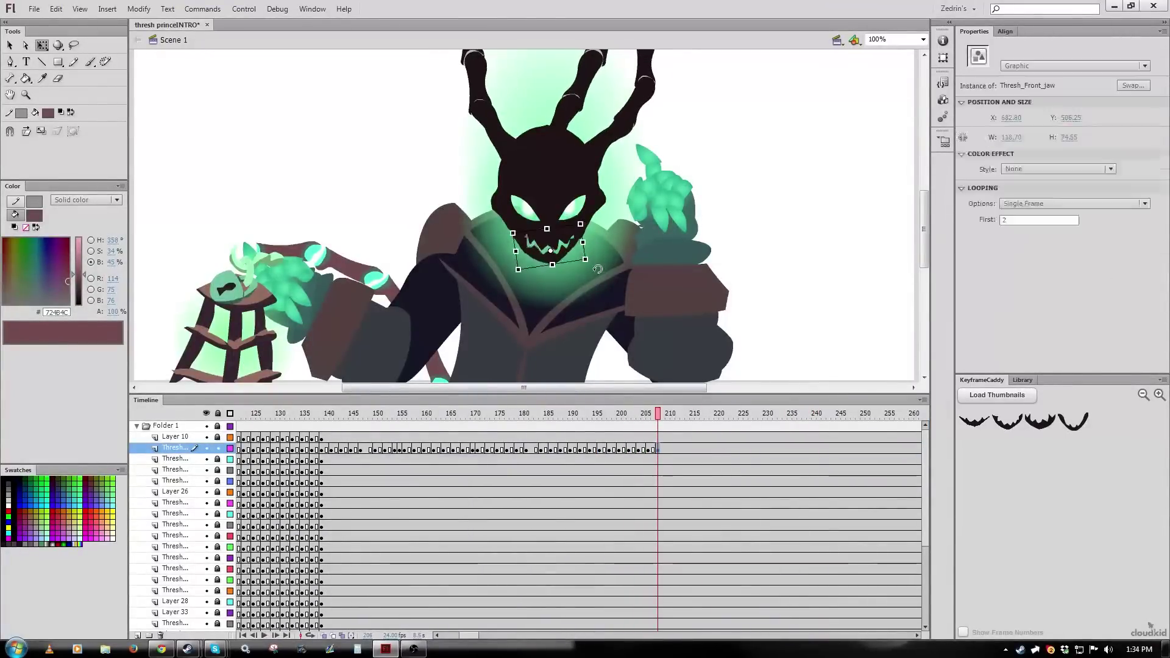
# Add jaw keyframes from about frame 210 to frame 216
pyautogui.click(667, 414)
pyautogui.press('F6')
pyautogui.press('F6')
pyautogui.click(696, 415)
pyautogui.press('F6')
# Keyframe the jaw at about frames 218, 220 and 224
pyautogui.click(707, 414)
pyautogui.press('F6')
pyautogui.click(717, 414)
pyautogui.press('F6')
pyautogui.click(736, 414)
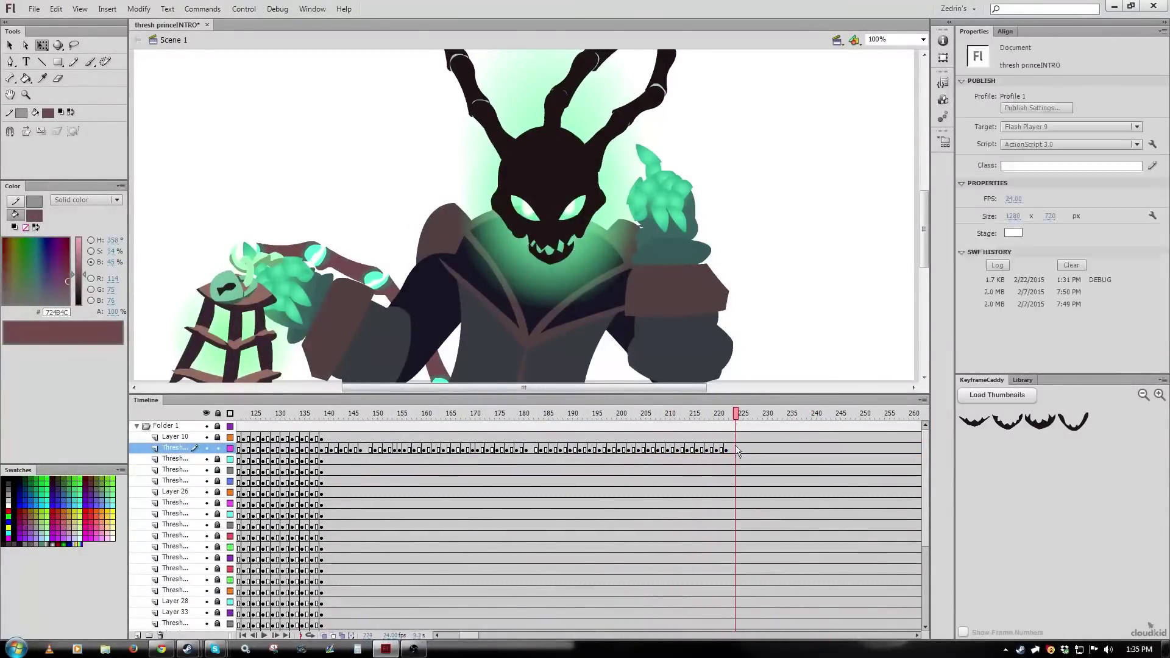
pyautogui.press('F6')
# Scrub back over the jaw animation and step forward frame by frame to check the lip sync
pyautogui.moveTo(739, 414); pyautogui.dragTo(219, 470)
pyautogui.press('.')
pyautogui.press('.')
pyautogui.press('.')
pyautogui.press('.')
pyautogui.press('.')
pyautogui.press('.')
pyautogui.press('.')
pyautogui.press('.')
pyautogui.press('.')
pyautogui.press('.')
pyautogui.press('.')
pyautogui.press('.')
# Add two more jaw keyframes, two frames apart, up to about frame 229
pyautogui.press('F6')
pyautogui.press('.')
pyautogui.press('.')
pyautogui.press('F6')
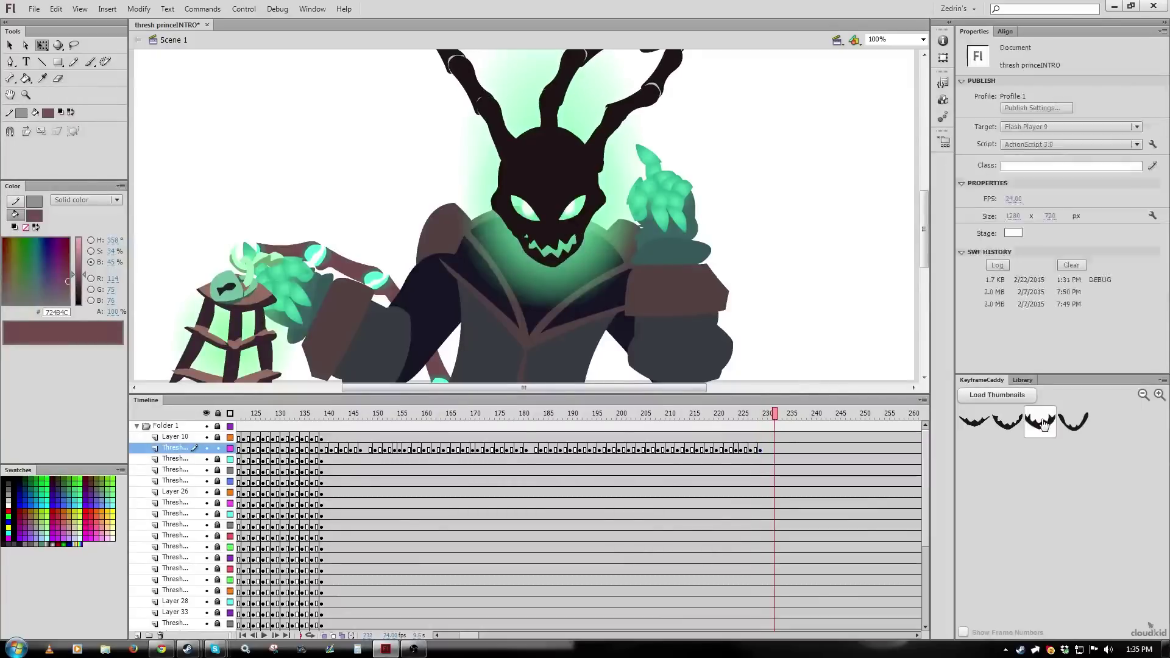
# Continue keyframing the jaw to frame 238 and scrub back to check the new mouth poses
pyautogui.press('.')
pyautogui.press('.')
pyautogui.press('F6')
pyautogui.press('F6')
pyautogui.click(562, 256)
pyautogui.click(804, 415)
pyautogui.press('F6')
pyautogui.moveTo(805, 417); pyautogui.dragTo(724, 421)
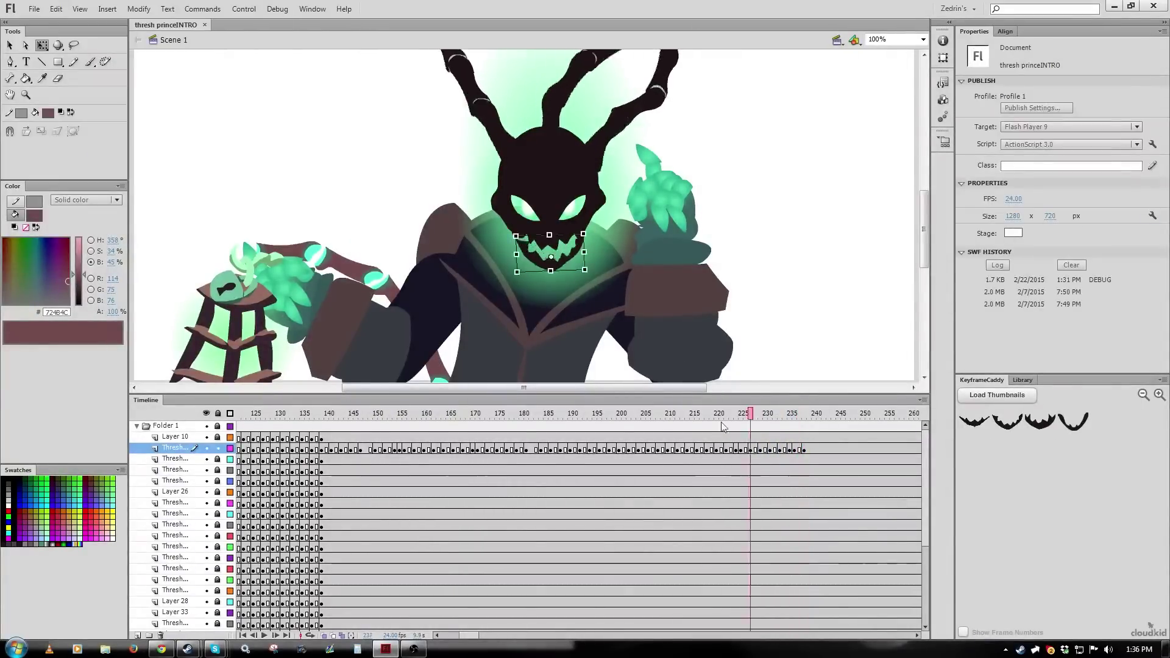
# Add jaw keyframes at about frames 239 and 241
pyautogui.click(810, 450)
pyautogui.press('F6')
pyautogui.click(820, 414)
pyautogui.press('F6')
pyautogui.click(830, 415)
# Insert blank keyframes at frame 344 across all of the character's layers
pyautogui.moveTo(468, 636); pyautogui.dragTo(482, 635)
pyautogui.click(834, 438)
pyautogui.scroll(-10, 832, 548)
pyautogui.keyDown('shift'); pyautogui.click(832, 577); pyautogui.keyUp('shift')
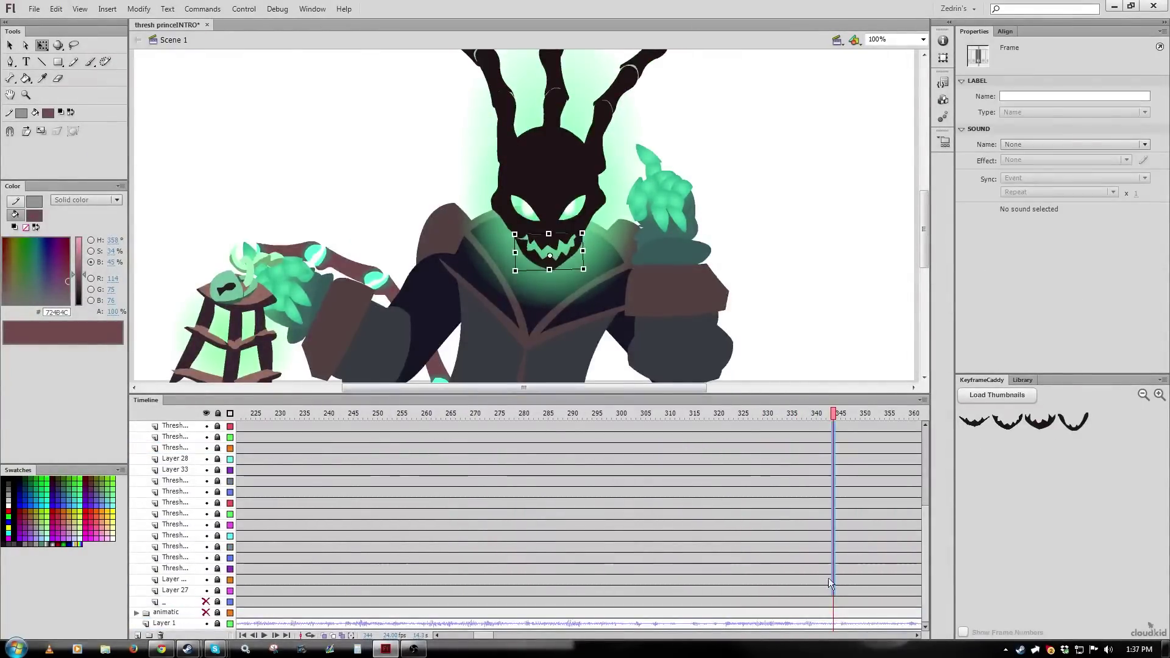
pyautogui.press('F7')
pyautogui.scroll(2, 524, 244)
# Resume the jaw's lip-sync keyframes at about frames 241, 246 and 250
pyautogui.click(331, 416)
pyautogui.press('F6')
pyautogui.click(358, 415)
pyautogui.press('F6')
pyautogui.click(376, 414)
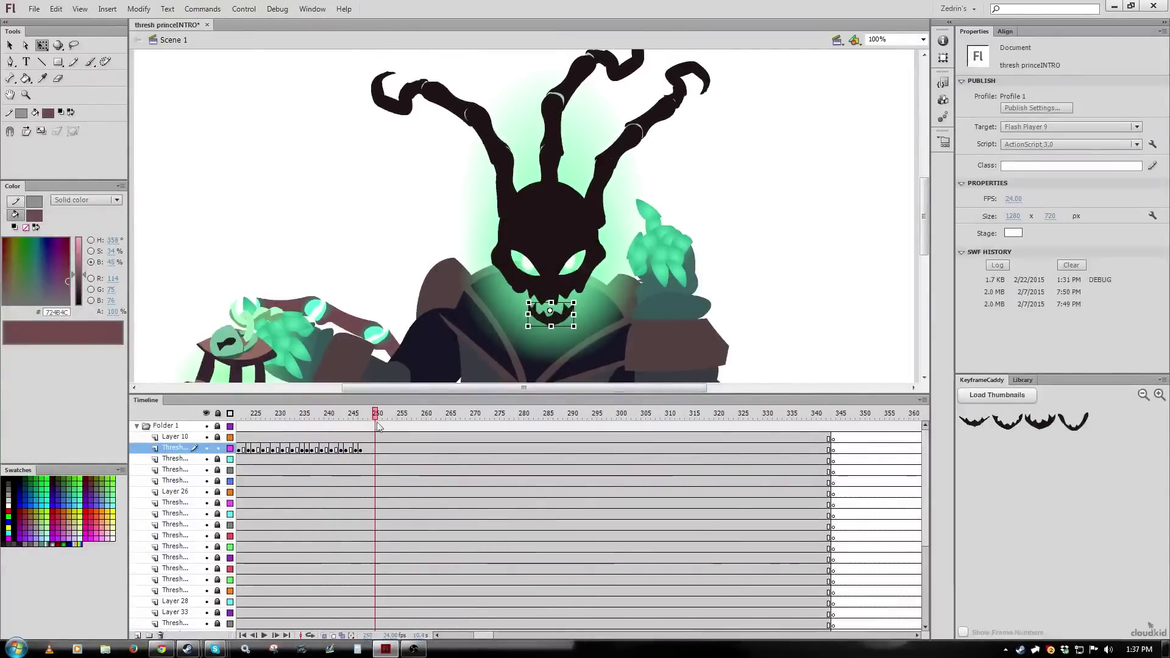
pyautogui.press('F6')
pyautogui.press('F6')
# Play back the animation from about frame 240 and keyframe the jaw at about frame 255
pyautogui.click(328, 471)
pyautogui.press('Return')
pyautogui.click(327, 449)
pyautogui.click(399, 416)
pyautogui.press('F6')
# Apply the first mouth shape to the jaw at frame 260 and add another keyframe at about frame 262
pyautogui.click(423, 416)
pyautogui.click(987, 434)
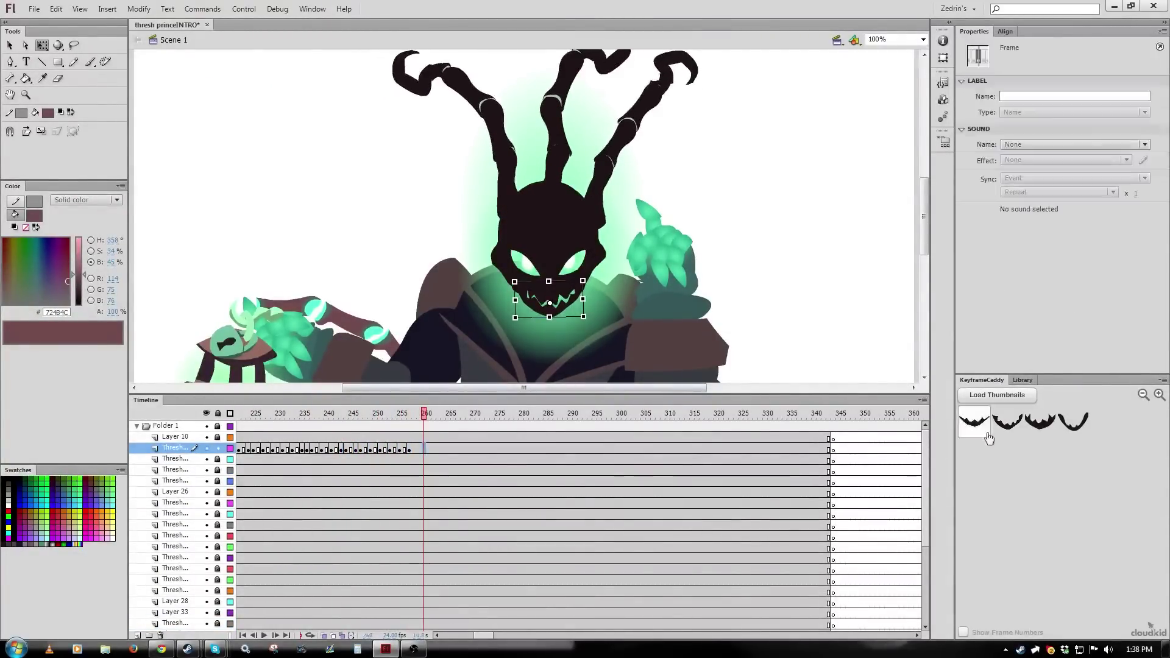
pyautogui.press('F6')
pyautogui.click(434, 415)
pyautogui.press('F6')
pyautogui.click(443, 449)
# Give the jaw the second mouth shape near frame 270 and the fourth near frame 274, continuing the poses to frame 280
pyautogui.click(466, 449)
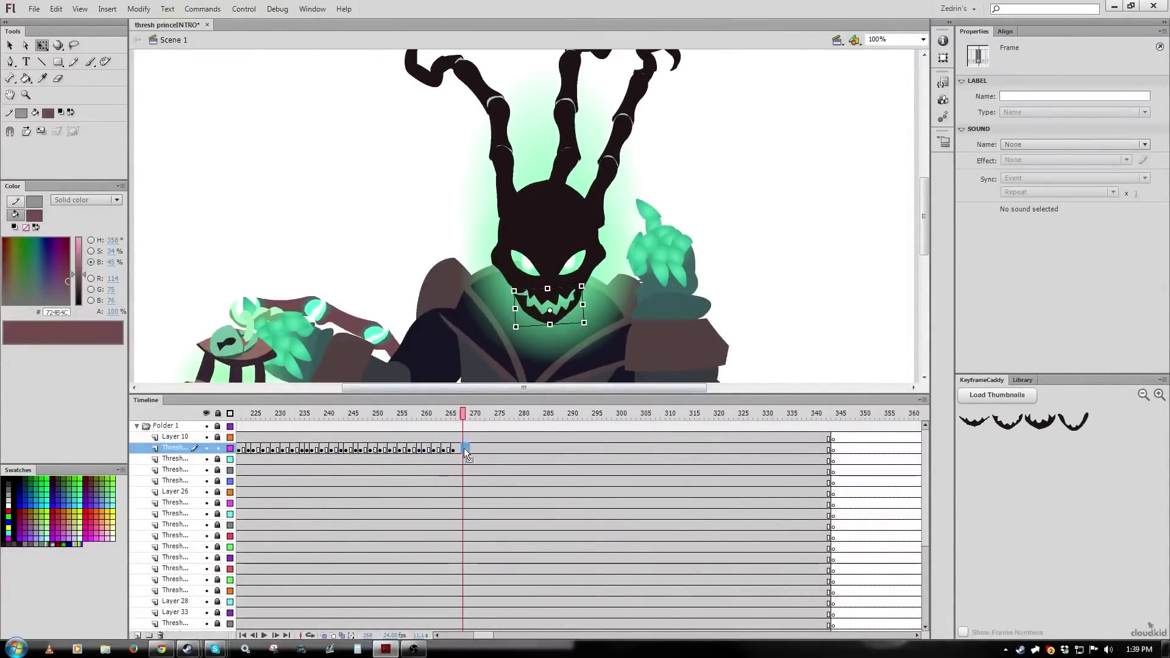
pyautogui.click(472, 449)
pyautogui.click(1007, 422)
pyautogui.click(492, 450)
pyautogui.click(1077, 435)
pyautogui.click(512, 450)
pyautogui.click(522, 450)
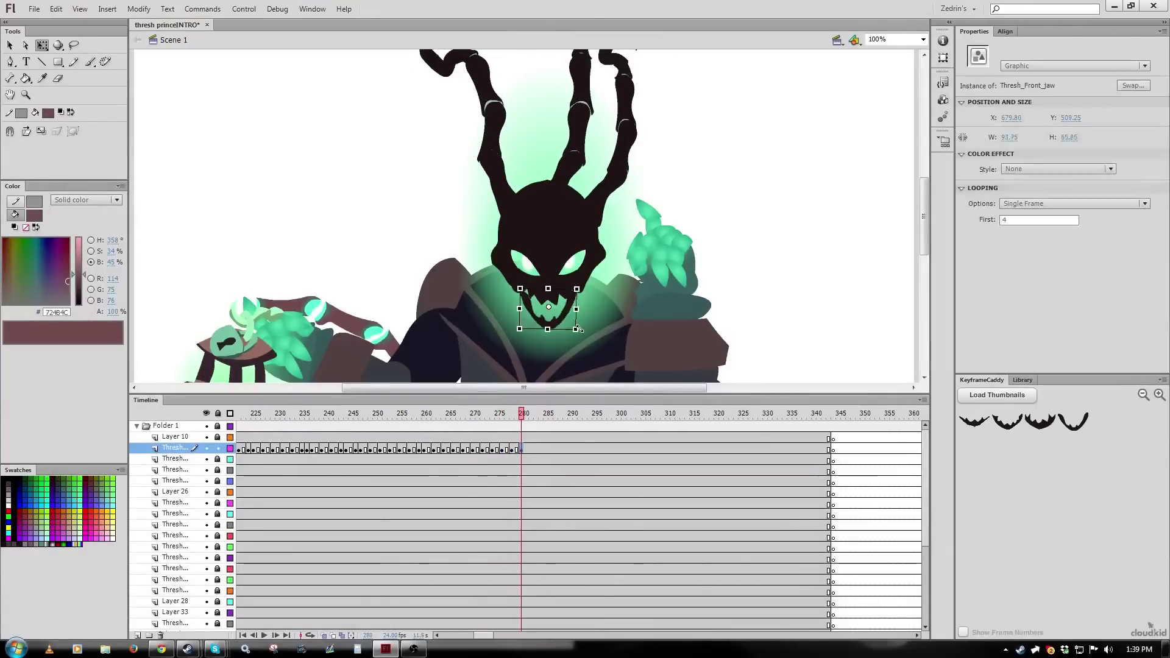
# Play back the animation and continue the jaw poses from about frame 282 to frame 290
pyautogui.click(532, 449)
pyautogui.press('Return')
pyautogui.click(546, 450)
pyautogui.click(555, 459)
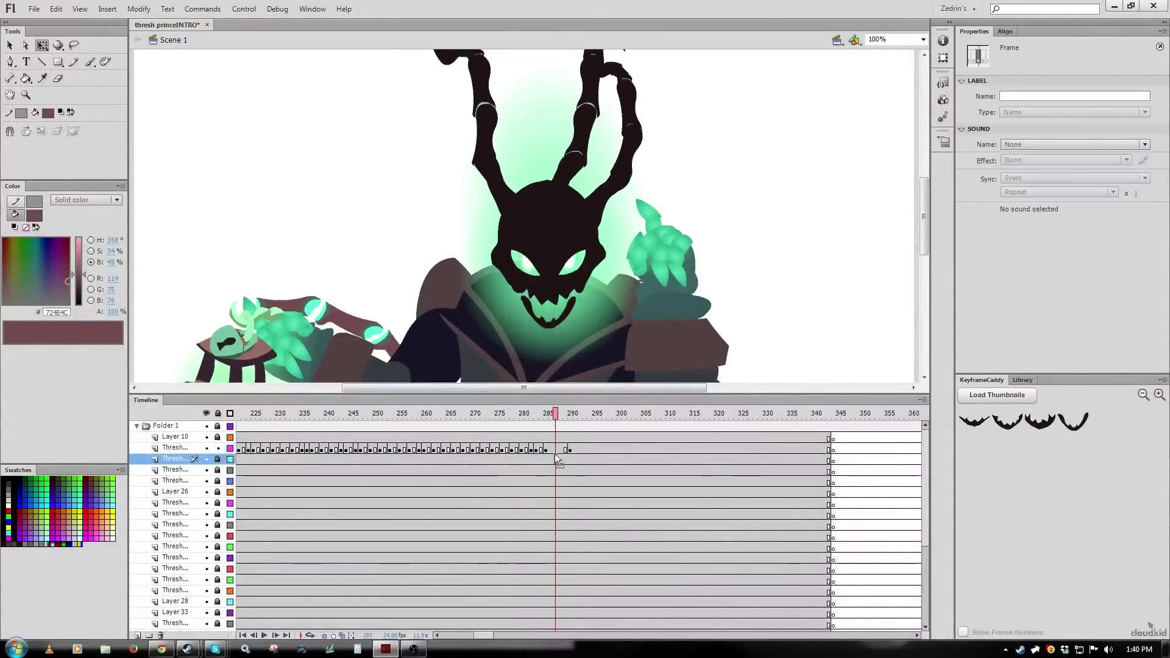
pyautogui.click(582, 449)
# Scrub back through the lip sync and extend the jaw keyframes to about frame 292
pyautogui.moveTo(581, 416); pyautogui.dragTo(99, 457)
pyautogui.press('F6')
pyautogui.press('F6')
pyautogui.press('F6')
pyautogui.press('F6')
pyautogui.press('F6')
pyautogui.press('F6')
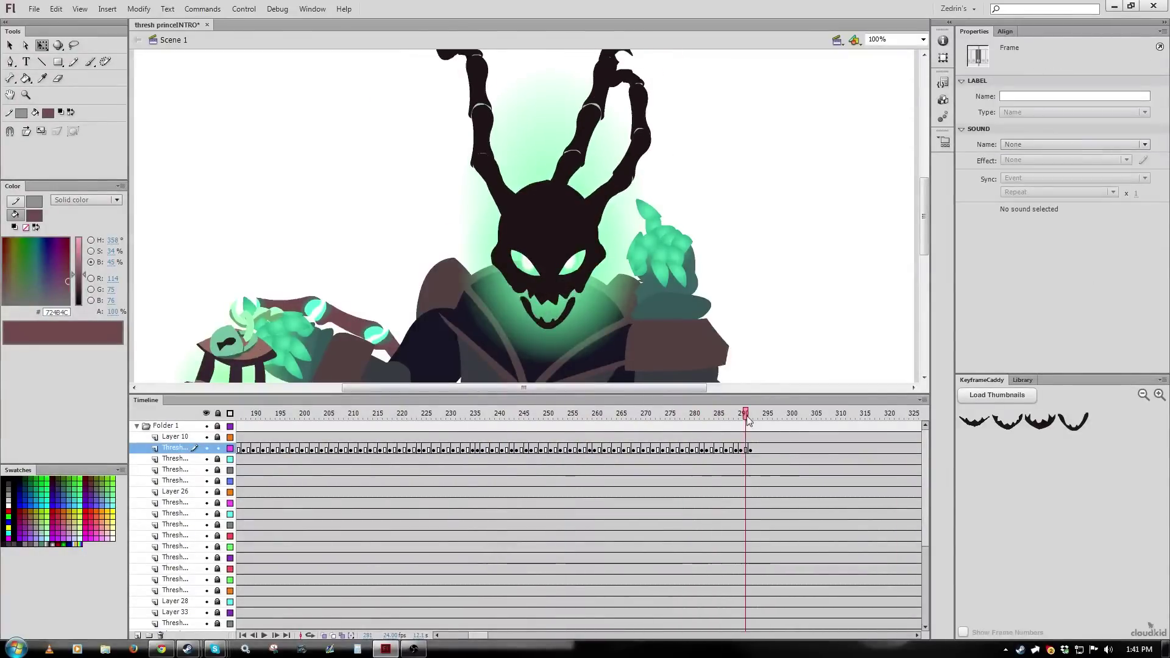
# Reduce the open jaw's height slightly and continue its lip-sync keyframes to frame 300
pyautogui.click(565, 329)
pyautogui.moveTo(565, 330); pyautogui.dragTo(564, 325)
pyautogui.press('F6')
pyautogui.press('F6')
pyautogui.press('F6')
pyautogui.press('F6')
pyautogui.press('F6')
pyautogui.press('F6')
pyautogui.press('F6')
pyautogui.press('F6')
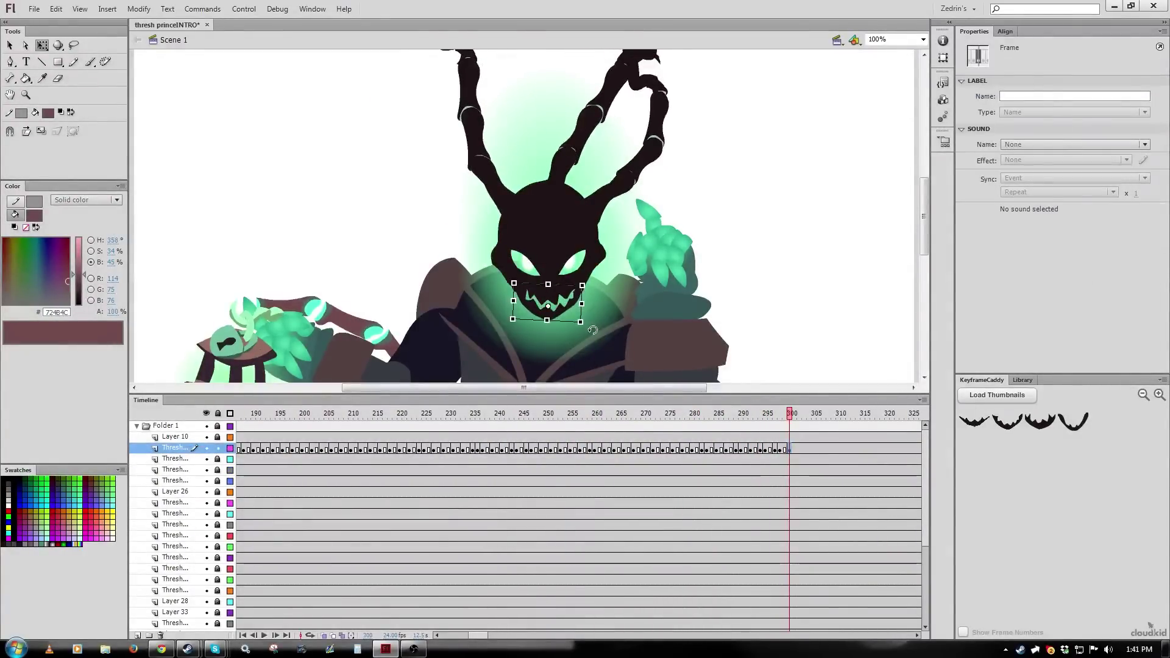
# Continue the jaw's lip-sync keyframes beyond frame 300 to about frame 309
pyautogui.press('F6')
pyautogui.press('F6')
pyautogui.press('F6')
pyautogui.press('F6')
pyautogui.press('F6')
pyautogui.press('F6')
pyautogui.press('F6')
pyautogui.press('F6')
pyautogui.press('F6')
pyautogui.press('F6')
pyautogui.press('F6')
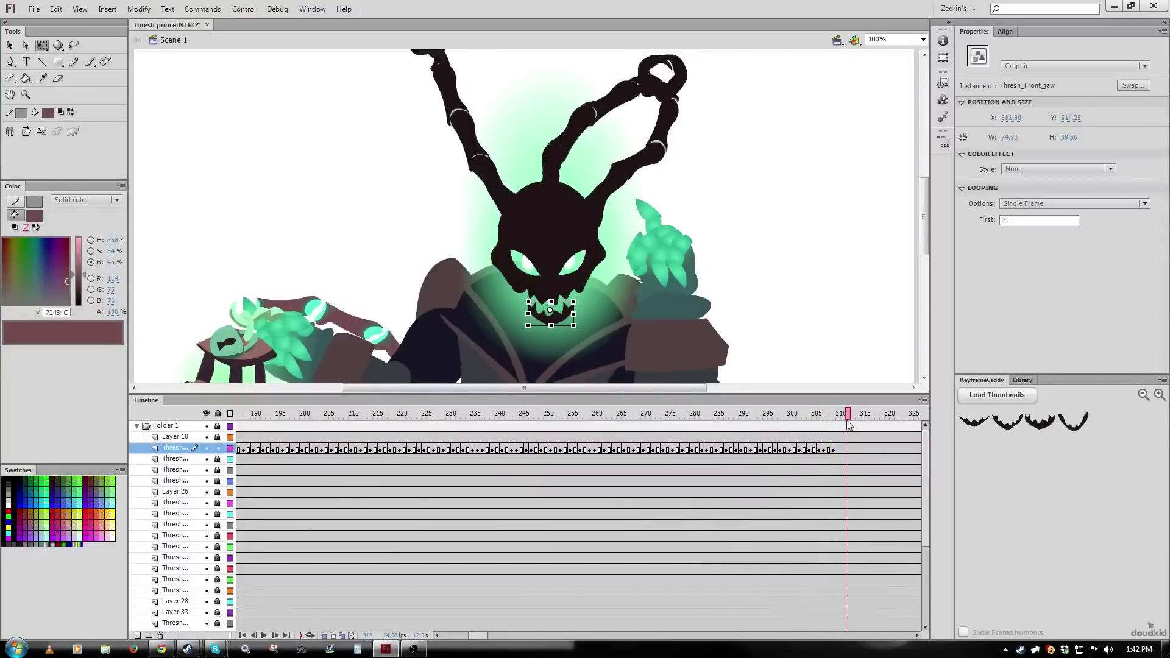
# Continue the jaw's lip-sync keyframes from about frame 312 to frame 323
pyautogui.click(1008, 421)
pyautogui.press('F6')
pyautogui.press('F6')
pyautogui.press('F6')
pyautogui.press('F6')
pyautogui.press('F6')
pyautogui.press('F6')
pyautogui.press('F6')
pyautogui.press('F6')
pyautogui.press('F6')
pyautogui.press('F6')
pyautogui.press('F6')
pyautogui.press('F6')
pyautogui.press('F6')
pyautogui.press('F6')
pyautogui.press('F6')
pyautogui.press('F6')
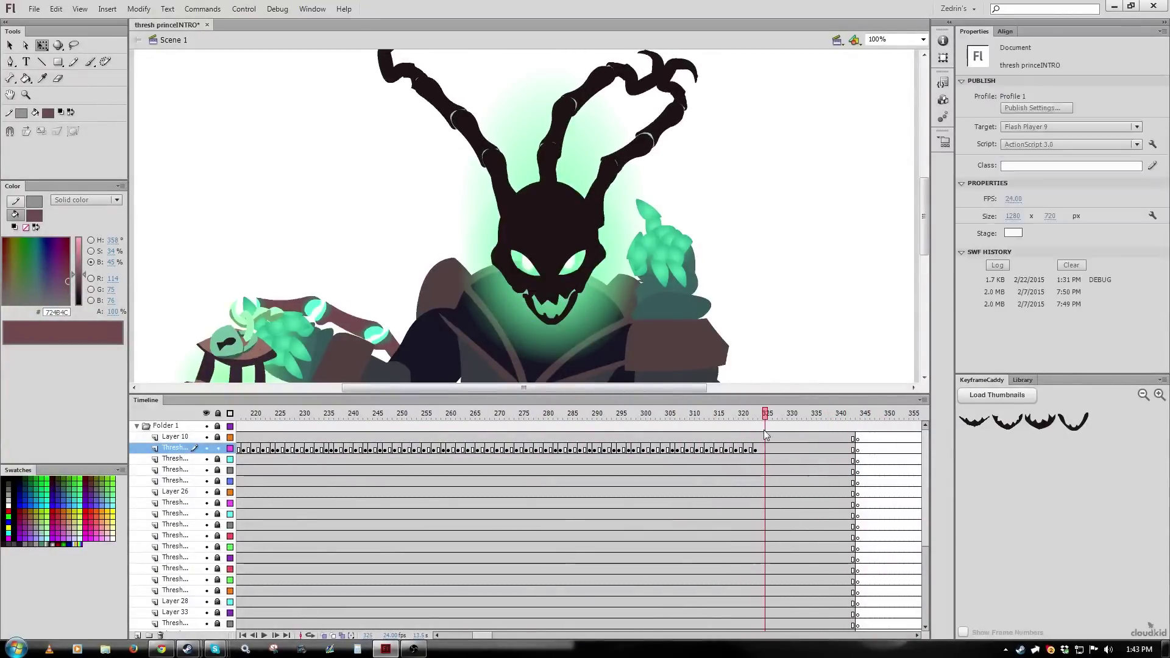
# Extend the jaw's lip-sync keyframes through to frame 339 near the end of the animation
pyautogui.press('F6')
pyautogui.press('.')
pyautogui.press('.')
pyautogui.press('F6')
pyautogui.press('.')
pyautogui.press('.')
pyautogui.press('F6')
pyautogui.press('.')
pyautogui.press('.')
pyautogui.press('F6')
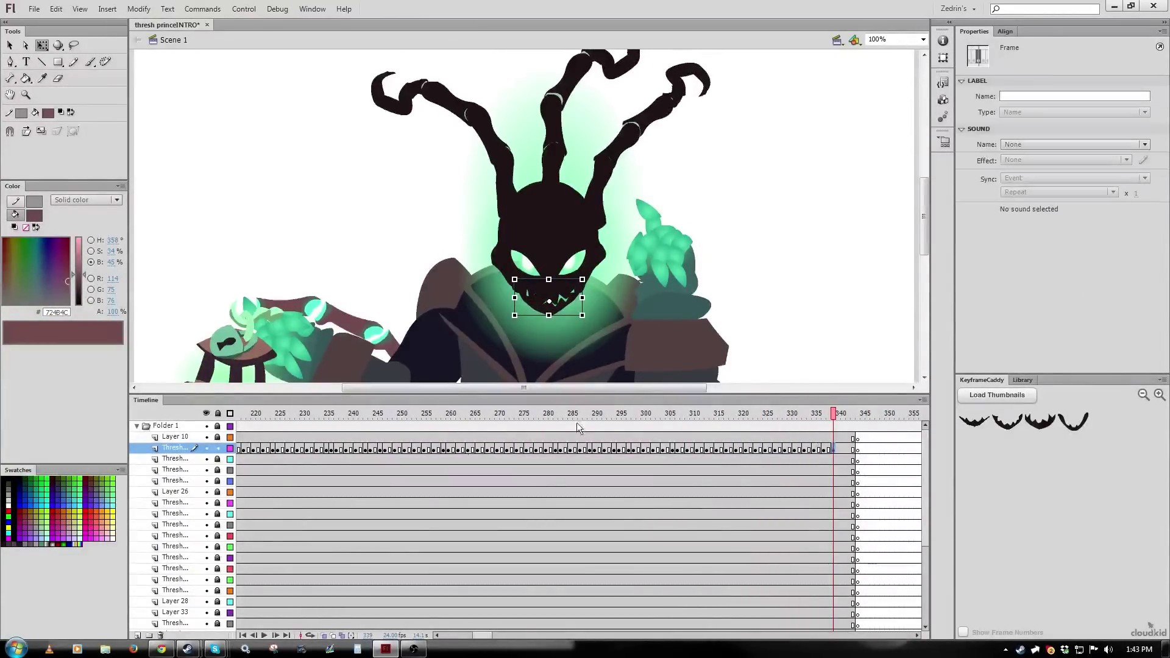
# Play back the animation to review the finished lip sync
pyautogui.click(280, 472)
pyautogui.press('Return')
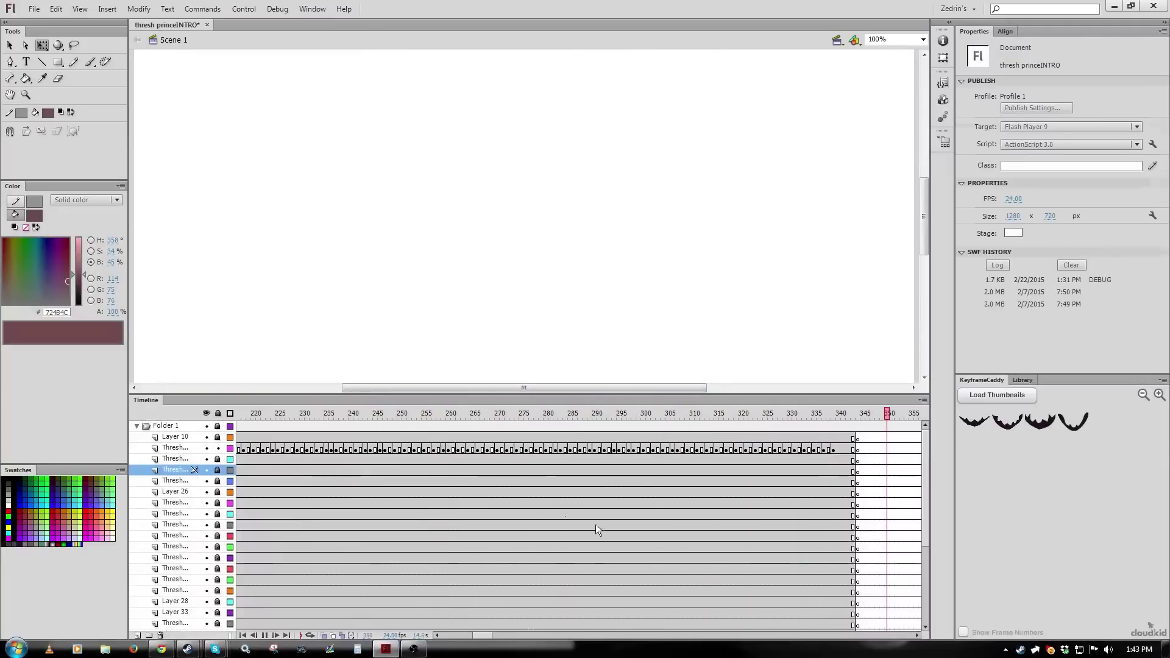
pyautogui.click(784, 515)
# Unlock all the character's layers and select the jaw, glow, eyebrow and hair pieces to identify their layers
pyautogui.moveTo(479, 638); pyautogui.dragTo(457, 638)
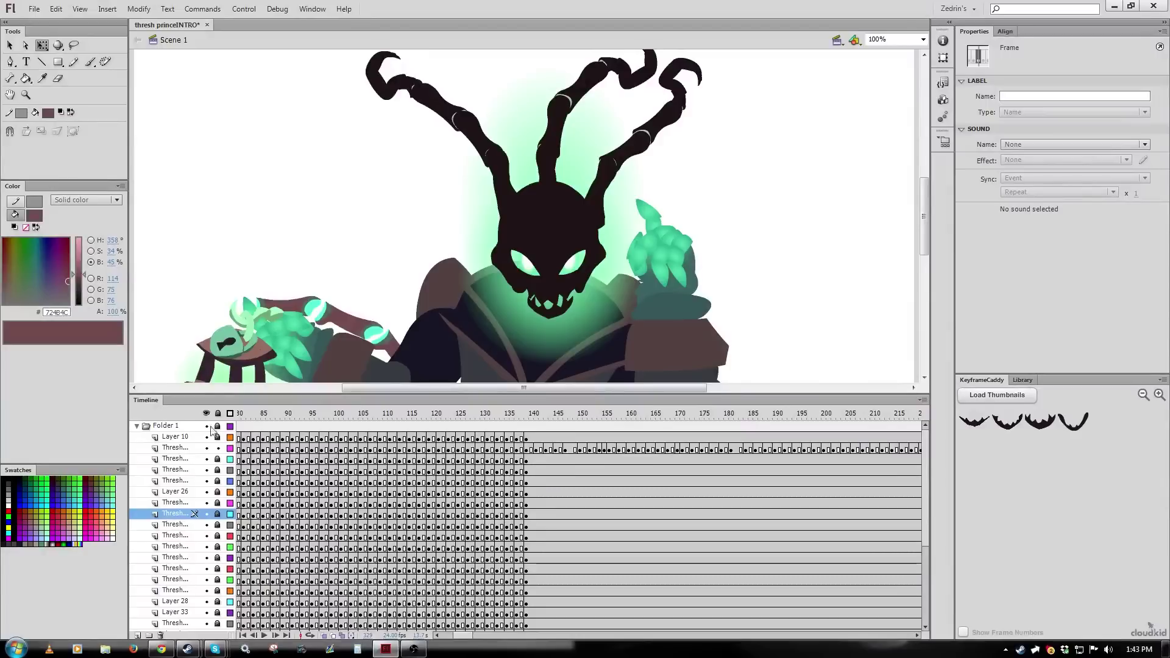
pyautogui.keyDown('alt'); pyautogui.click(218, 449); pyautogui.keyUp('alt')
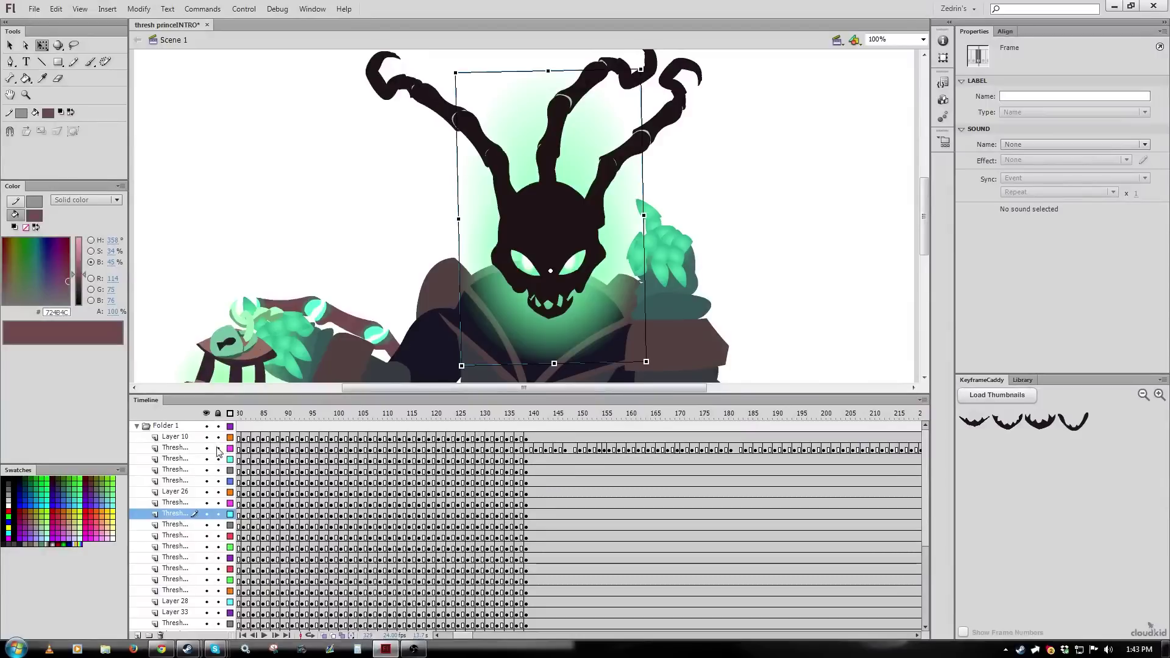
pyautogui.click(549, 301)
pyautogui.click(497, 304)
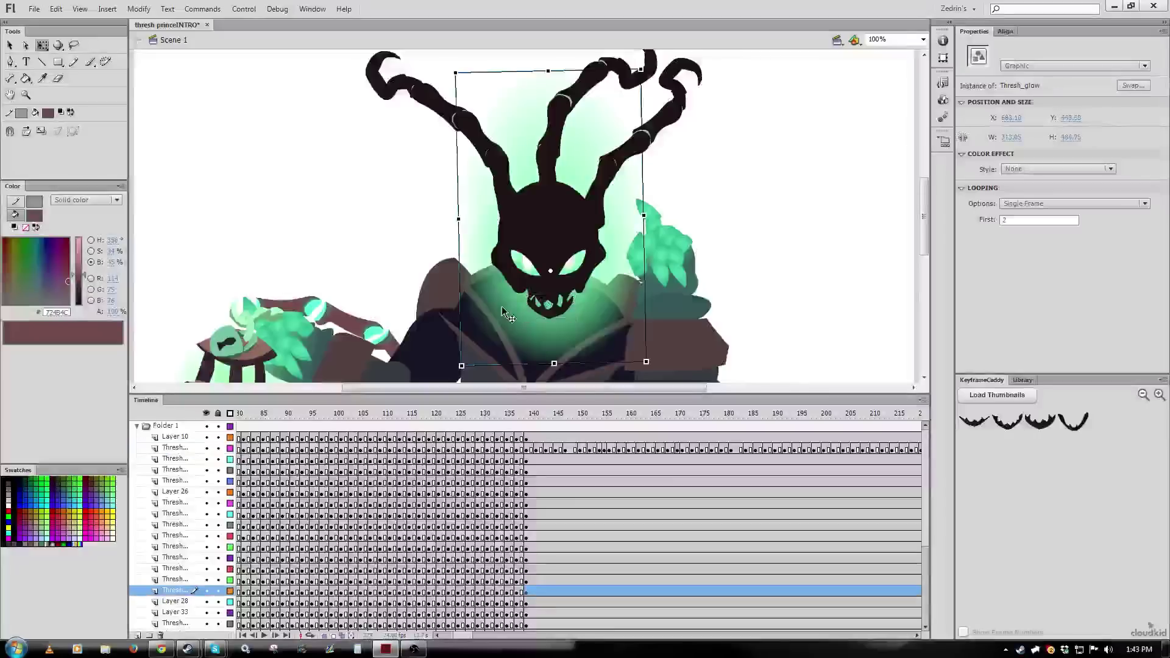
pyautogui.click(547, 288)
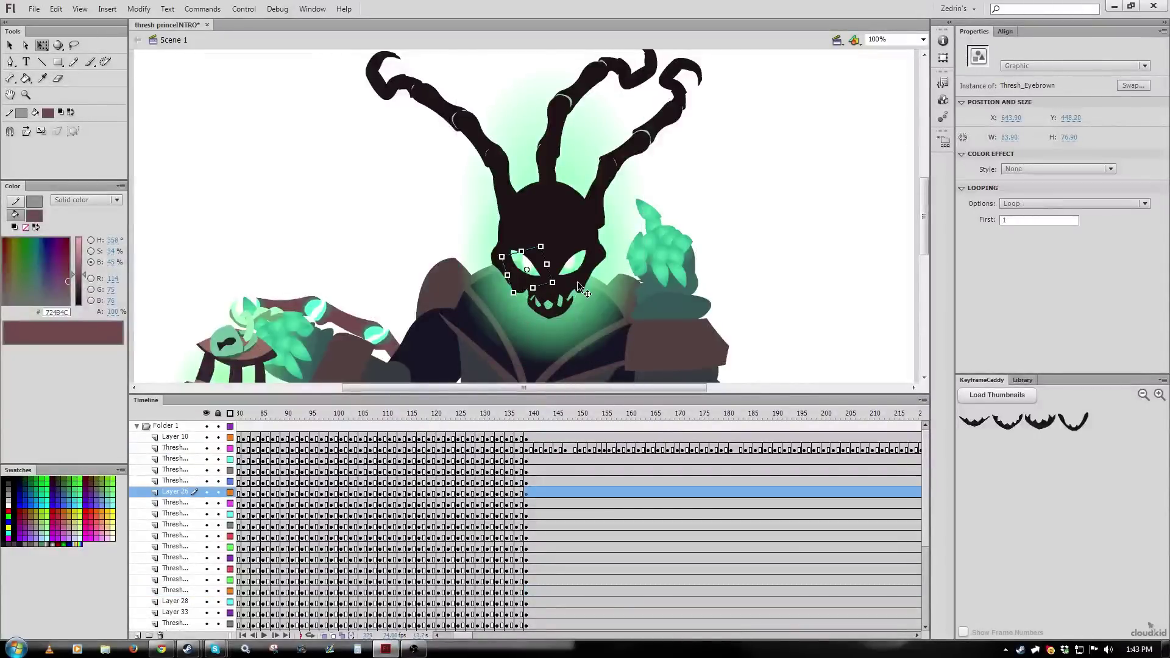
pyautogui.click(577, 280)
pyautogui.click(598, 181)
pyautogui.click(546, 159)
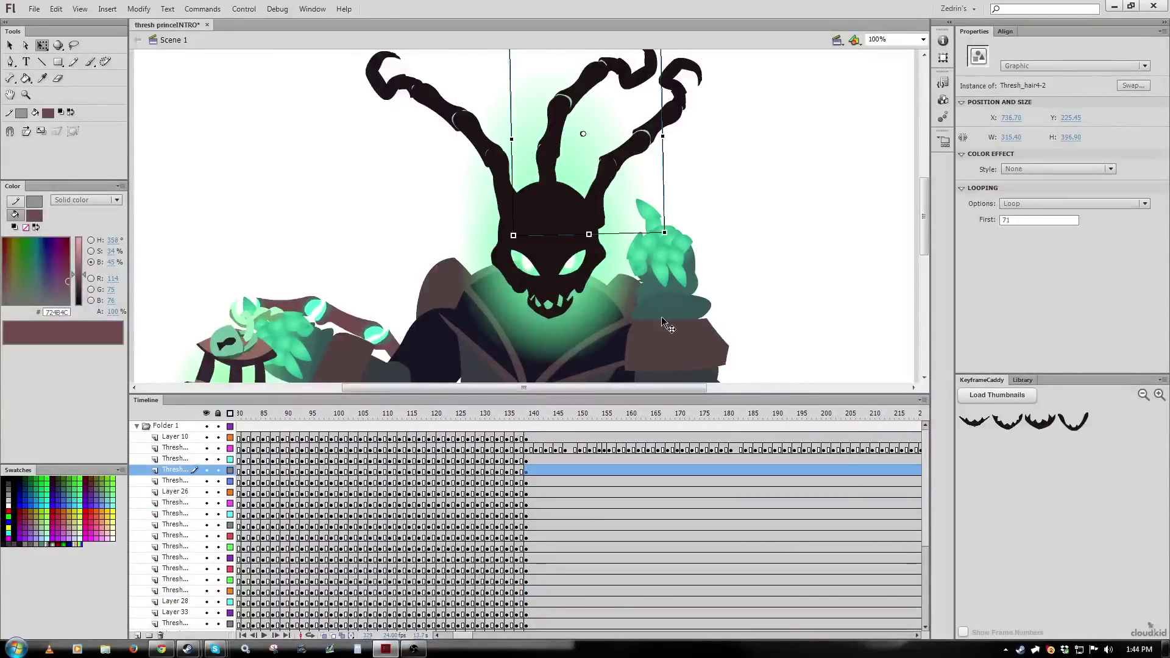
pyautogui.moveTo(661, 280); pyautogui.dragTo(623, 290)
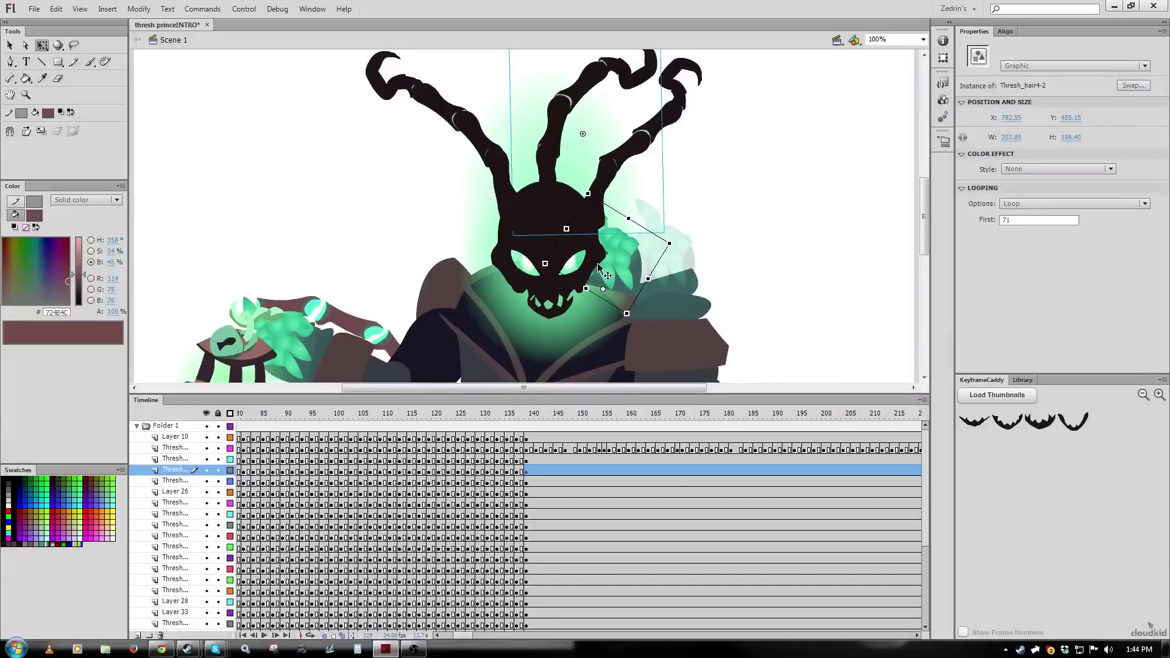
pyautogui.hotkey('ctrl', 'z')
pyautogui.hotkey('ctrl', 'z')
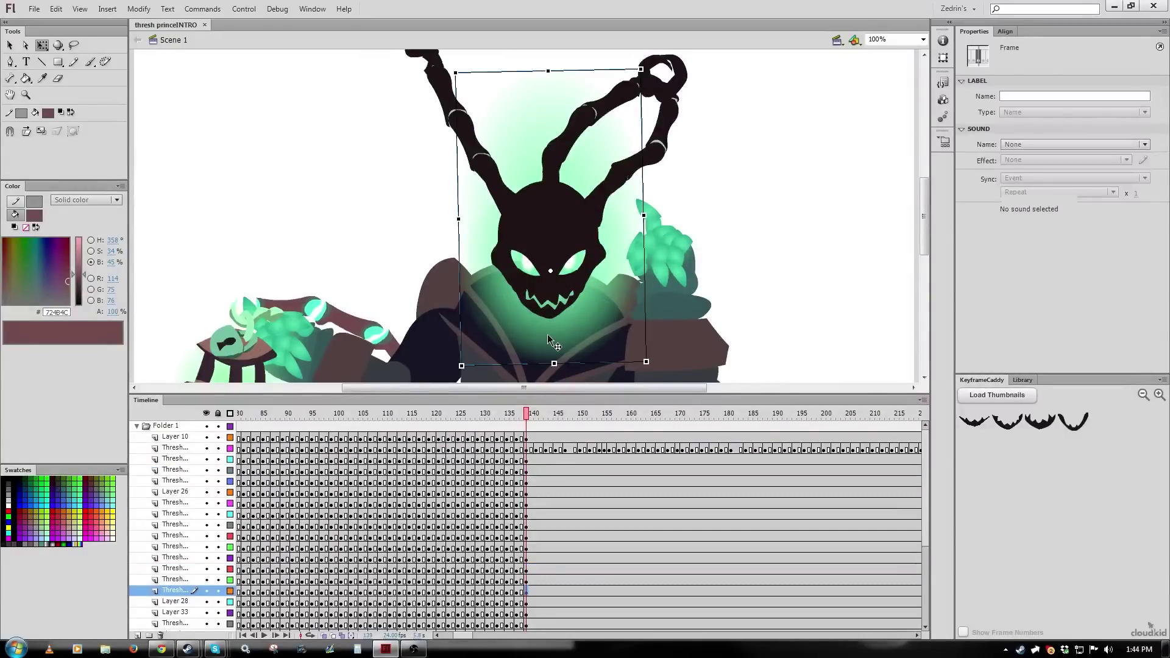
# Step through the layers at frame 139 up to Layer 10 to identify which body part each one holds
pyautogui.click(186, 570)
pyautogui.click(190, 559)
pyautogui.press('Up')
pyautogui.press('Up')
pyautogui.press('Up')
pyautogui.press('Up')
pyautogui.press('Up')
pyautogui.press('Up')
pyautogui.press('Up')
pyautogui.press('Up')
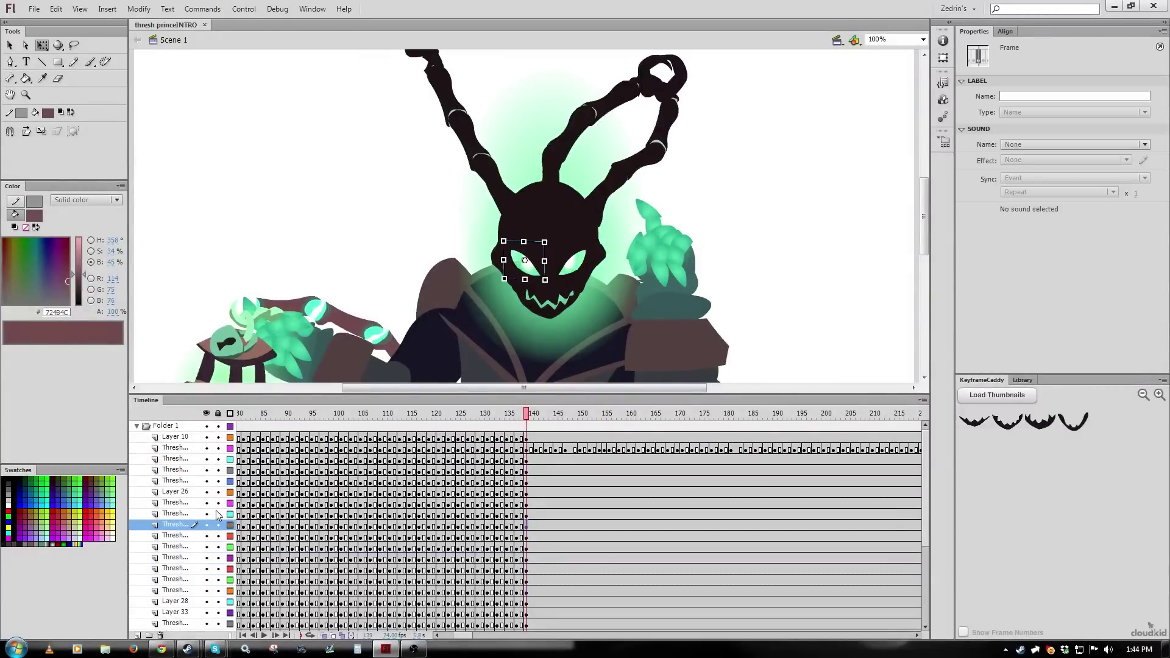
pyautogui.press('Up')
pyautogui.press('Up')
pyautogui.press('Up')
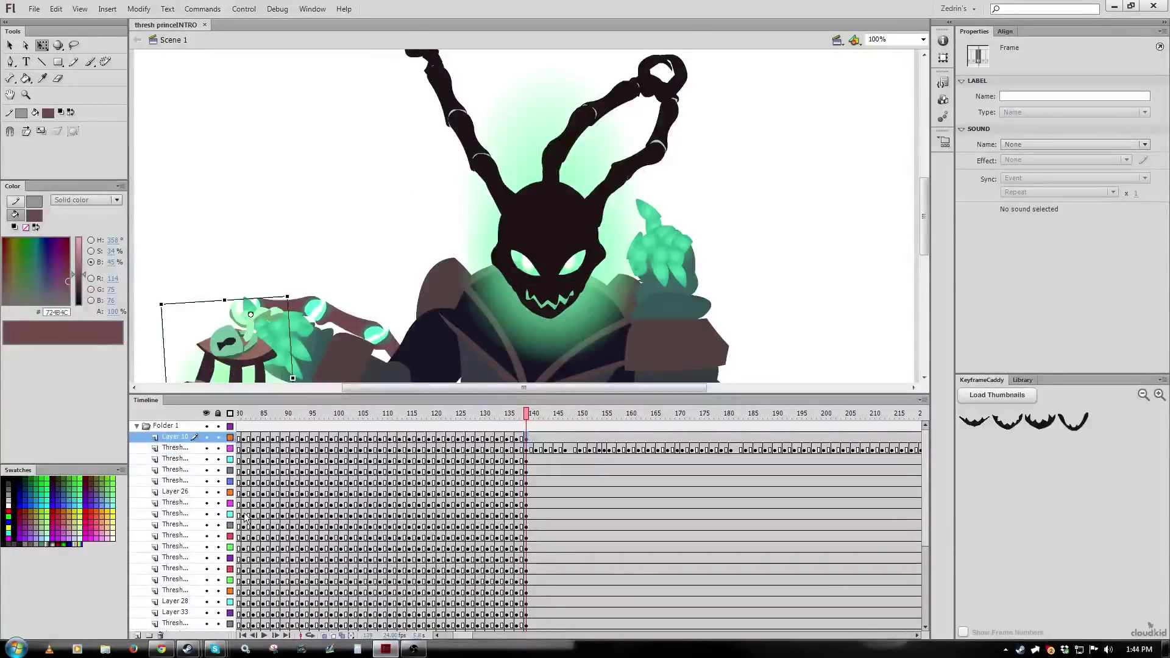
# Recheck the layers around the eyes at frame 139 to find the lowest one belonging to the head
pyautogui.moveTo(526, 452); pyautogui.dragTo(426, 502)
pyautogui.click(477, 515)
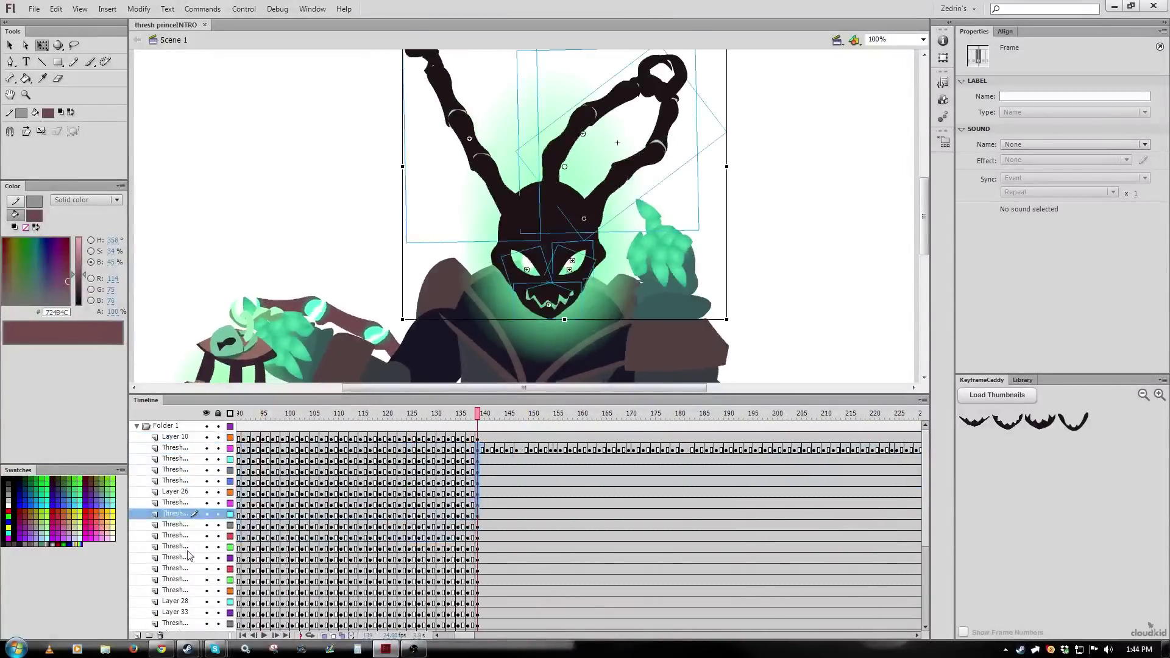
pyautogui.click(188, 548)
pyautogui.click(189, 558)
pyautogui.press('Down')
pyautogui.press('Down')
pyautogui.press('Up')
pyautogui.press('Up')
pyautogui.press('Up')
pyautogui.press('Up')
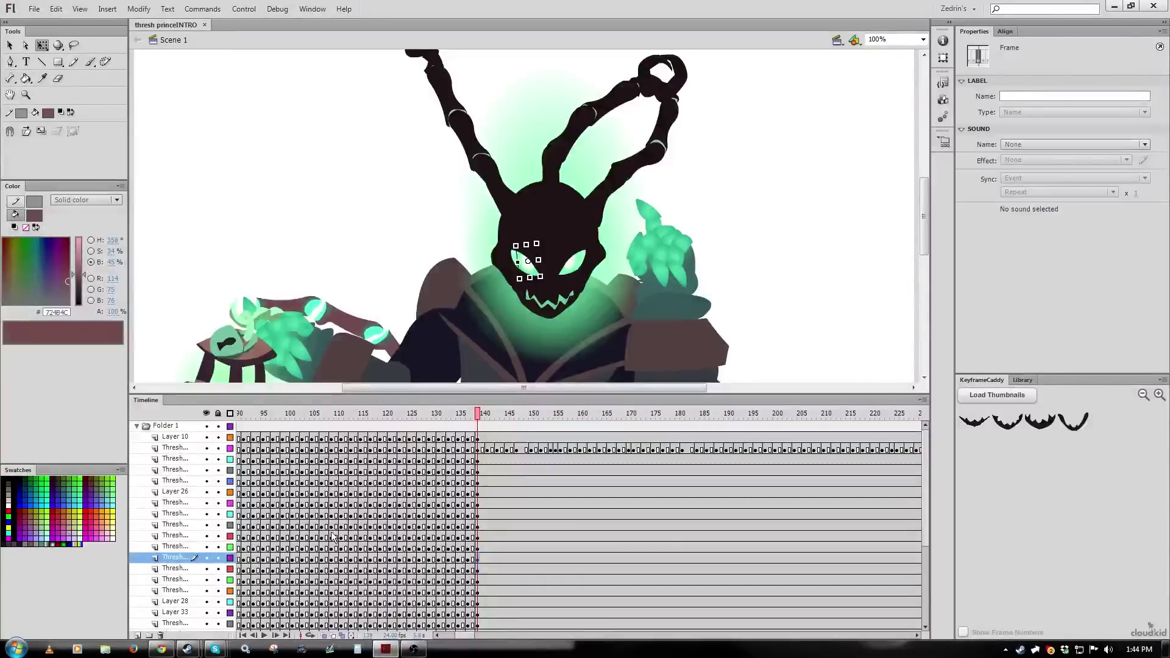
pyautogui.press('Down')
pyautogui.press('Down')
# Copy the frames from 139 to the end on all layers from Layer 10 down to the lowest eye layer
pyautogui.click(487, 548)
pyautogui.click(481, 558)
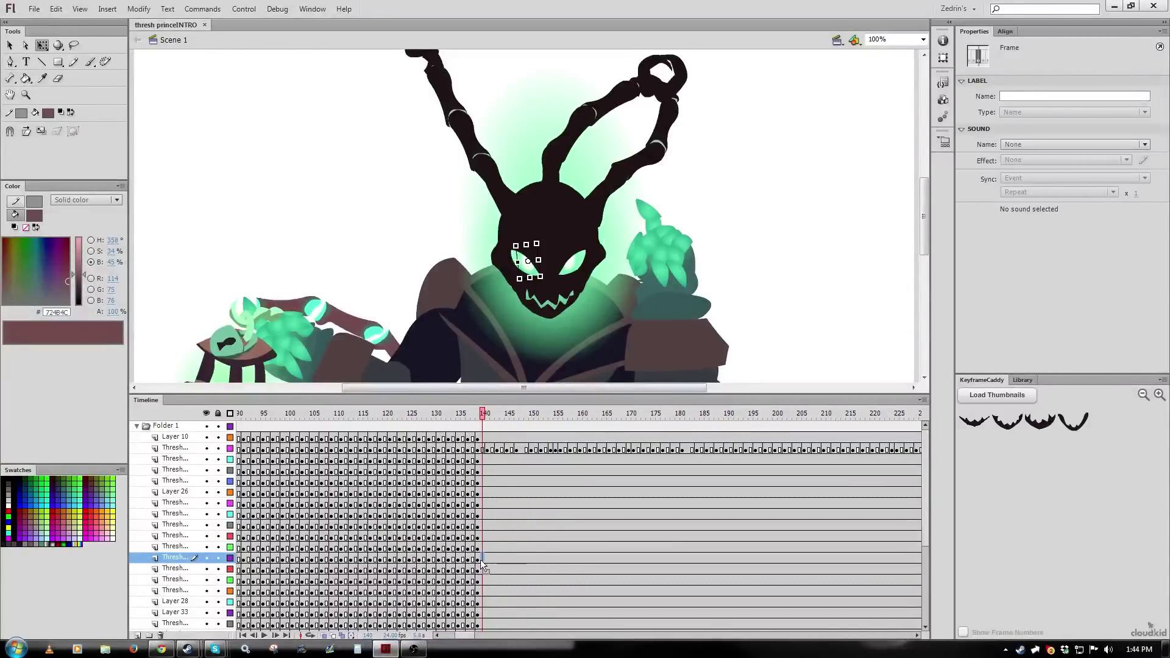
pyautogui.press('Down')
pyautogui.press('Down')
pyautogui.press('Down')
pyautogui.press('Down')
pyautogui.press('Up')
pyautogui.press('Up')
pyautogui.press('Up')
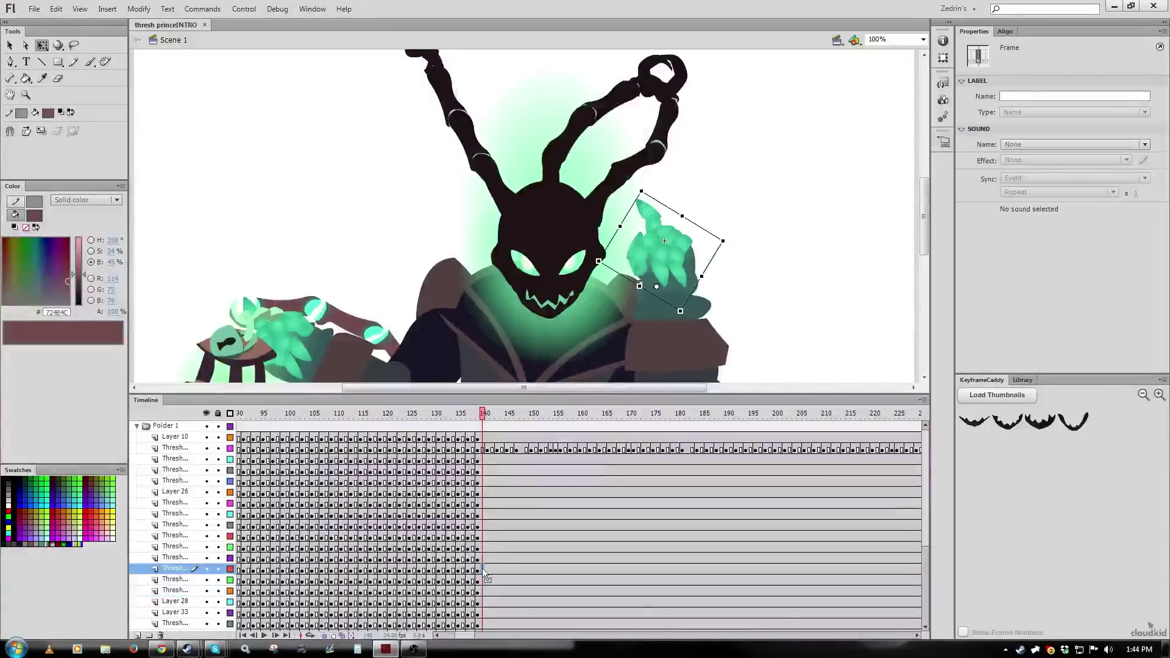
pyautogui.moveTo(480, 557); pyautogui.dragTo(742, 449)
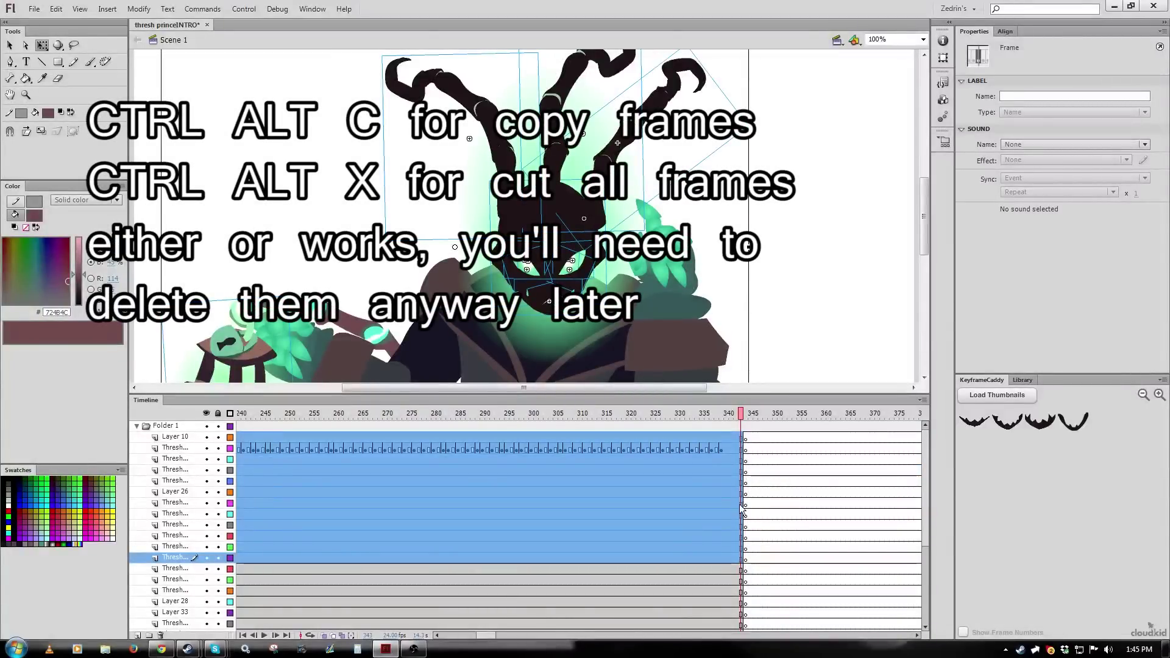
pyautogui.moveTo(486, 638); pyautogui.dragTo(465, 640)
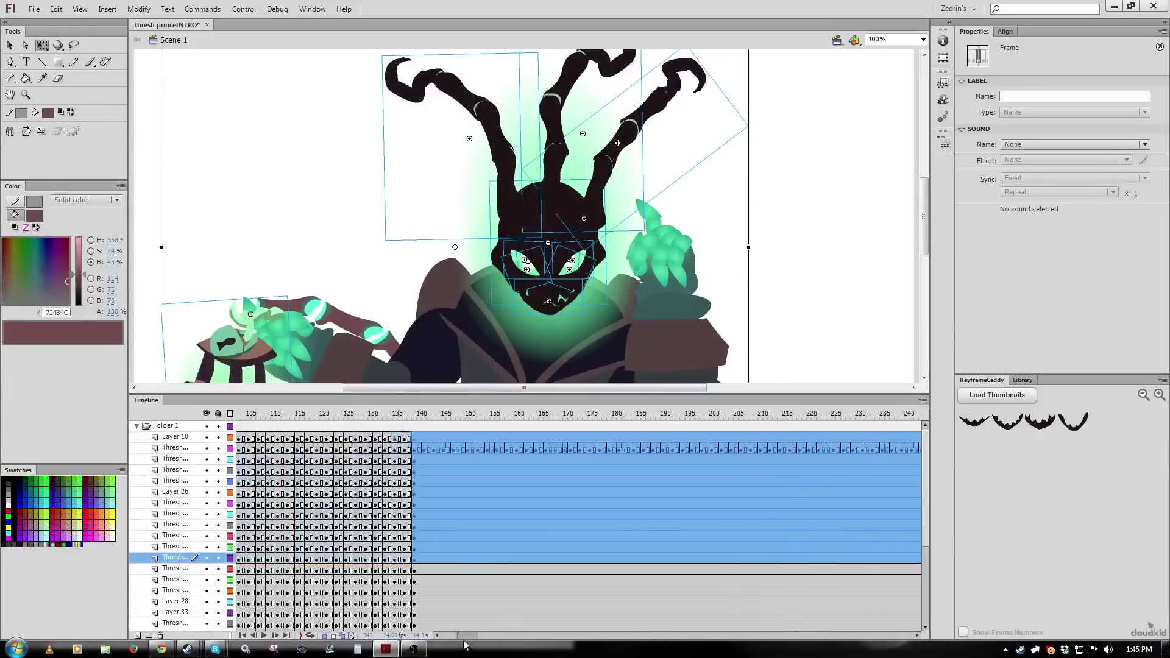
# Create a new animation clip from frame 139 as a graphic symbol named Thresh_Lipsynch_Head
pyautogui.click(413, 439)
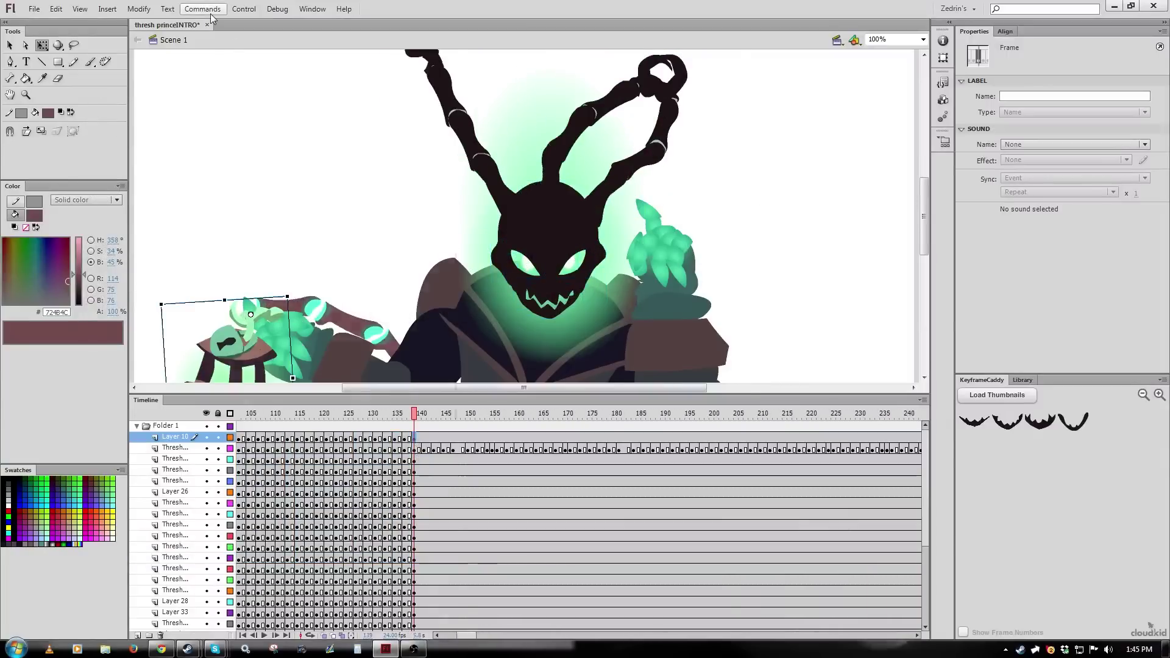
pyautogui.click(209, 10)
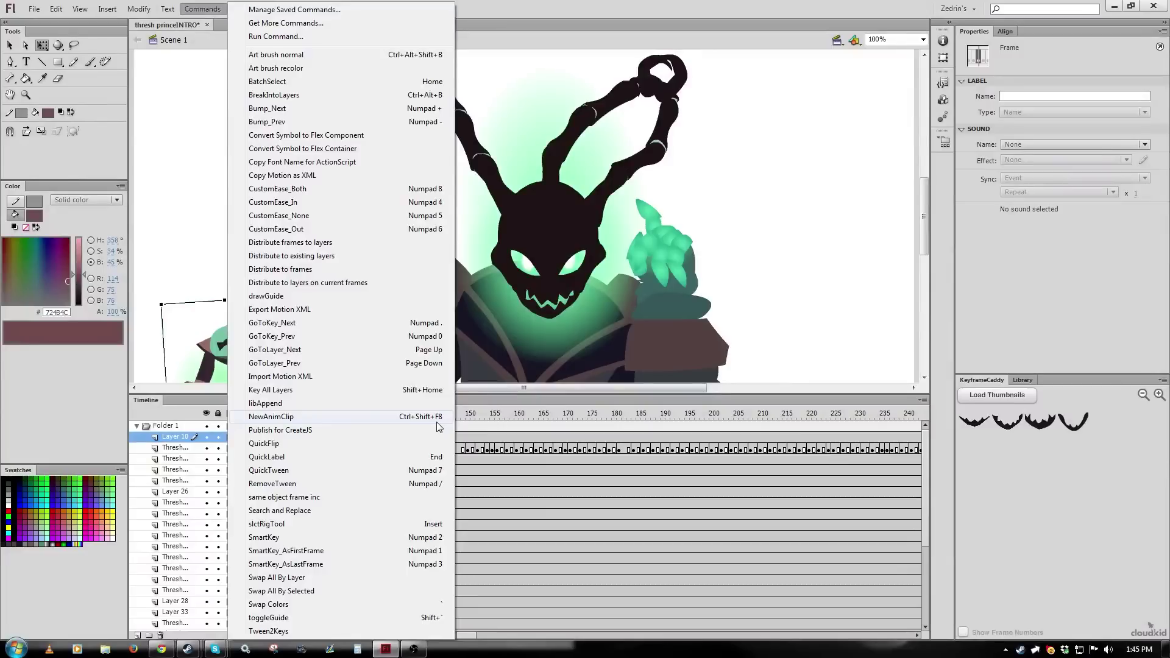
pyautogui.click(378, 419)
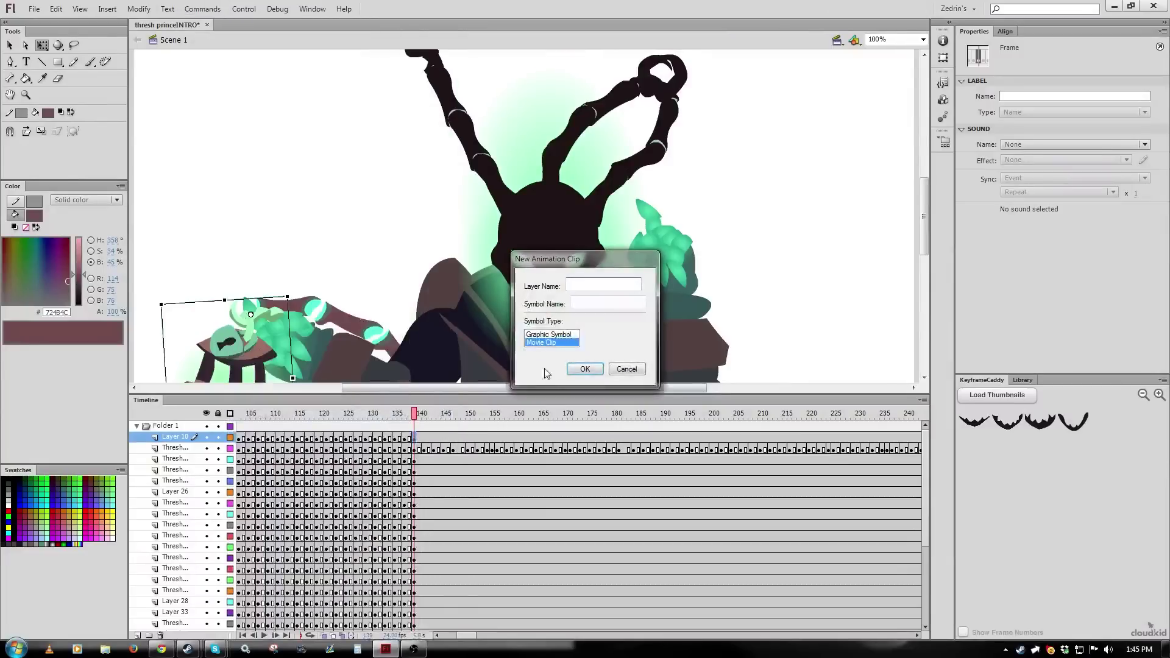
pyautogui.click(578, 304)
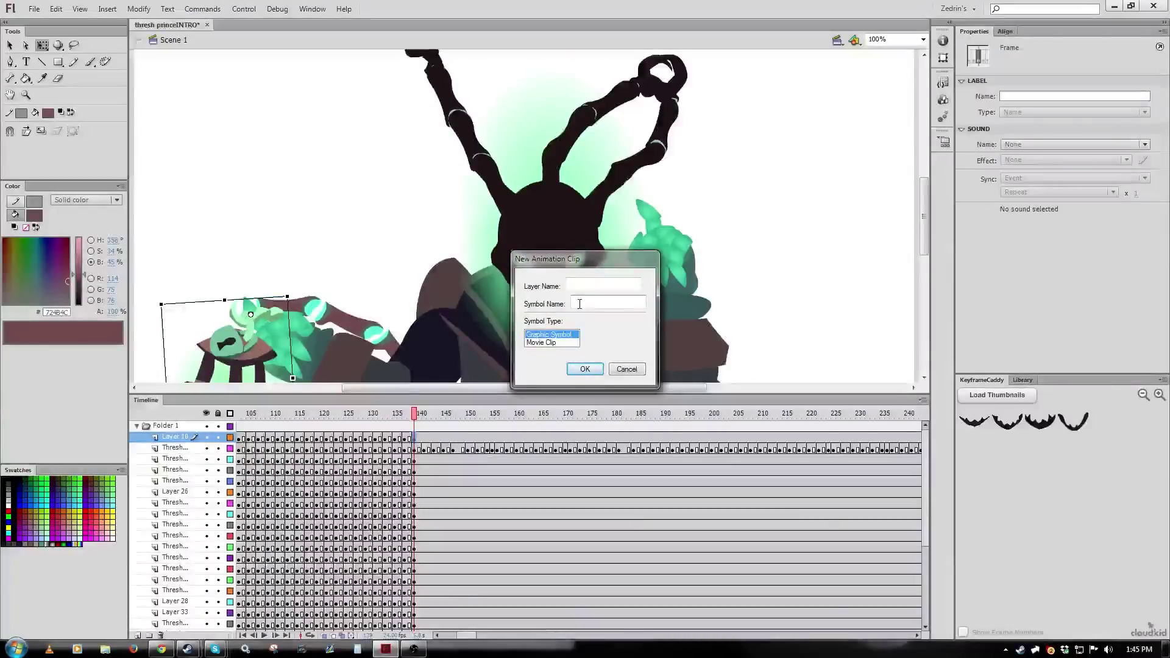
pyautogui.write('Thresh_Lipsynch_Head')
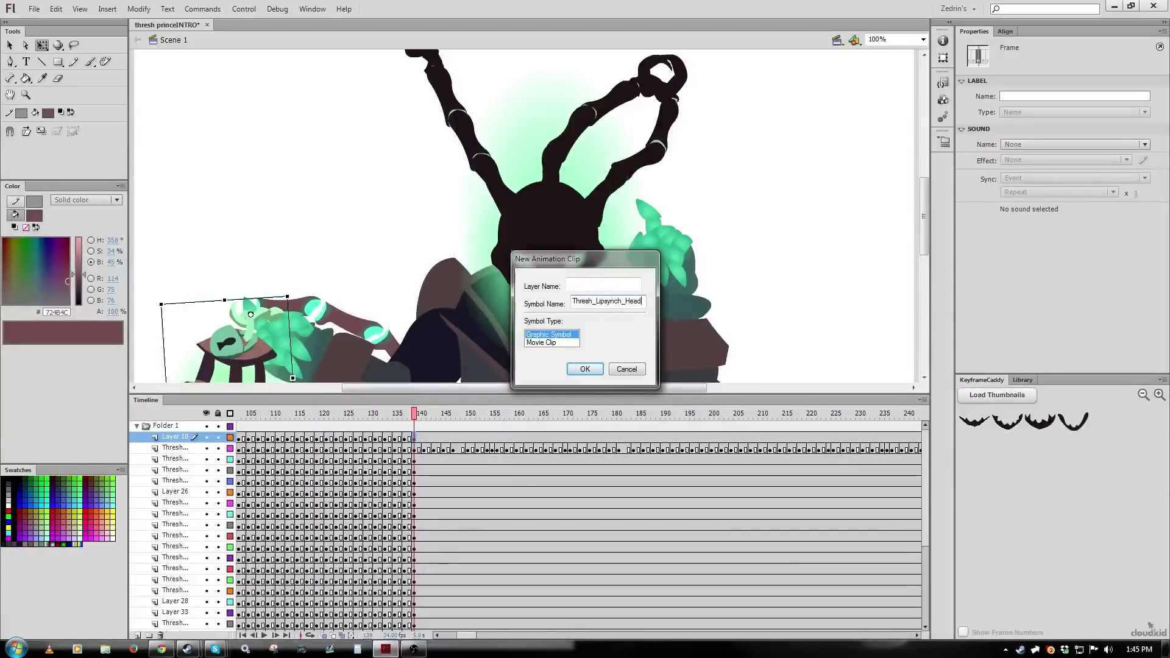
pyautogui.click(584, 370)
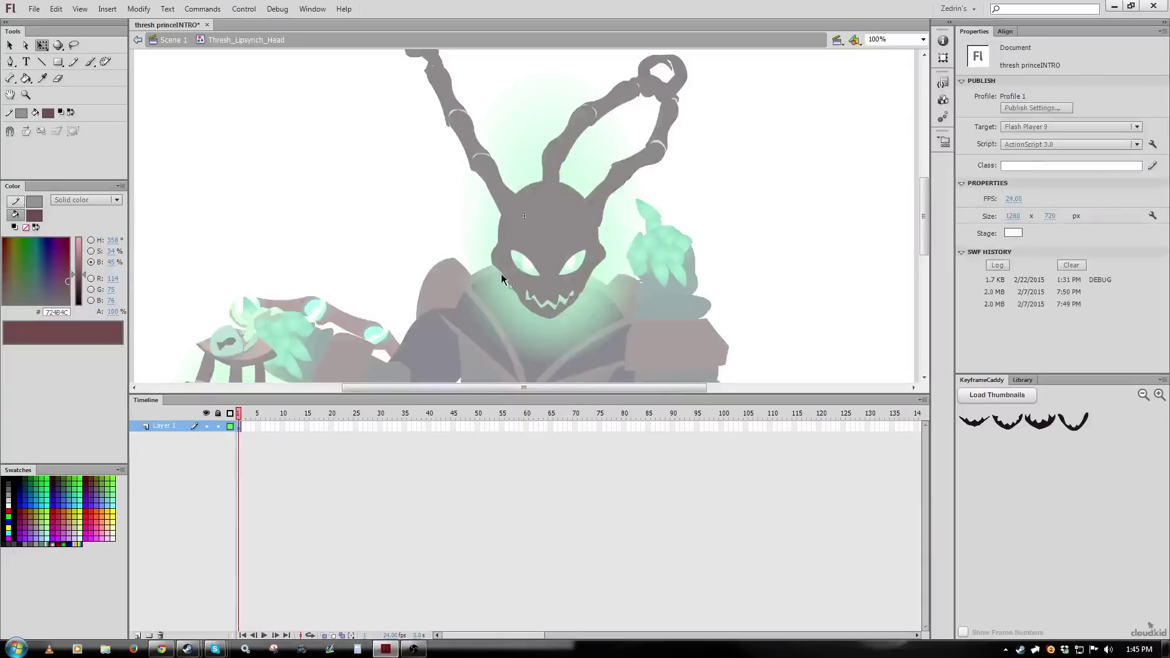
# Paste the copied frames into the new clip, delete its lantern layer, Layer 1, and scrub through the result
pyautogui.rightClick(238, 427)
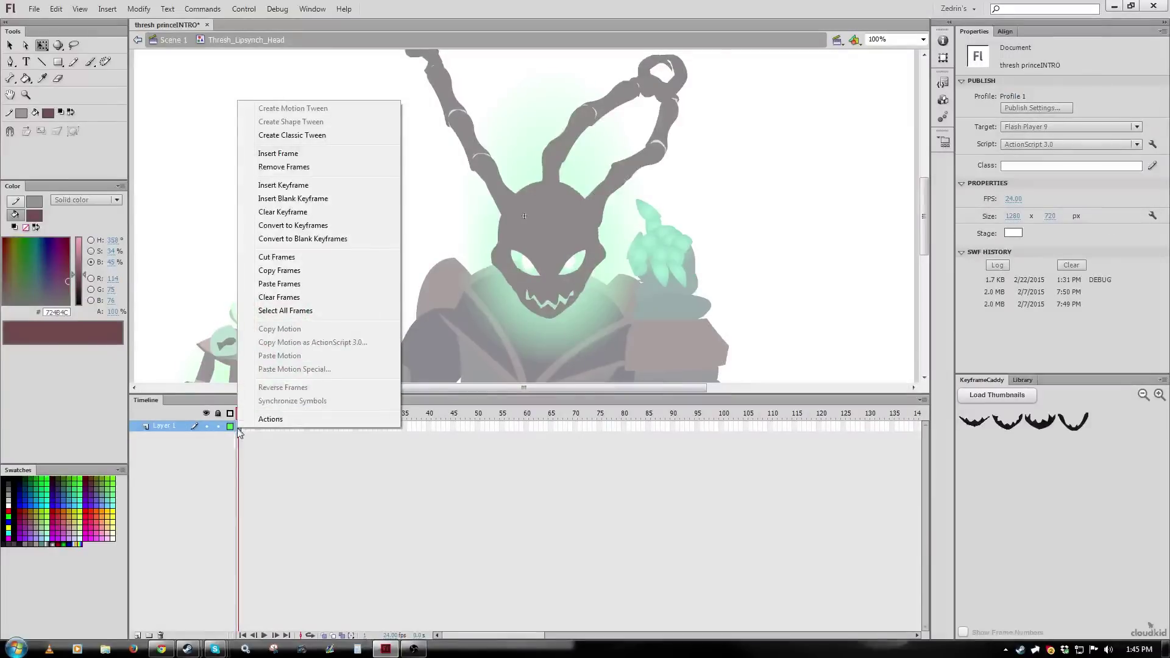
pyautogui.click(283, 284)
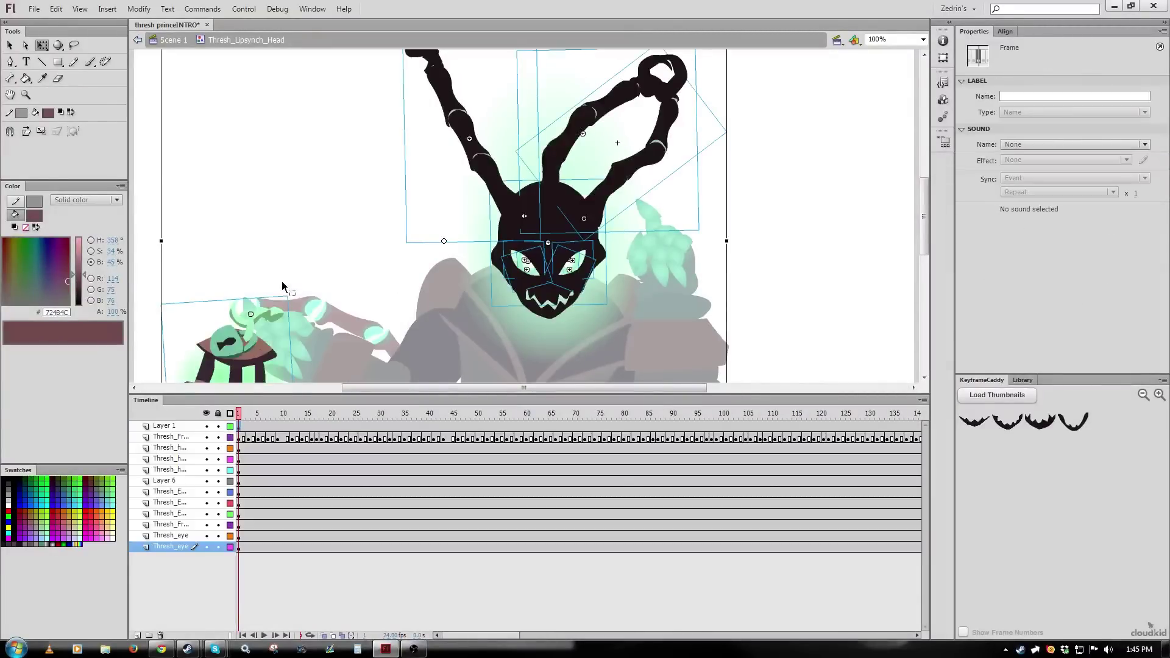
pyautogui.click(169, 425)
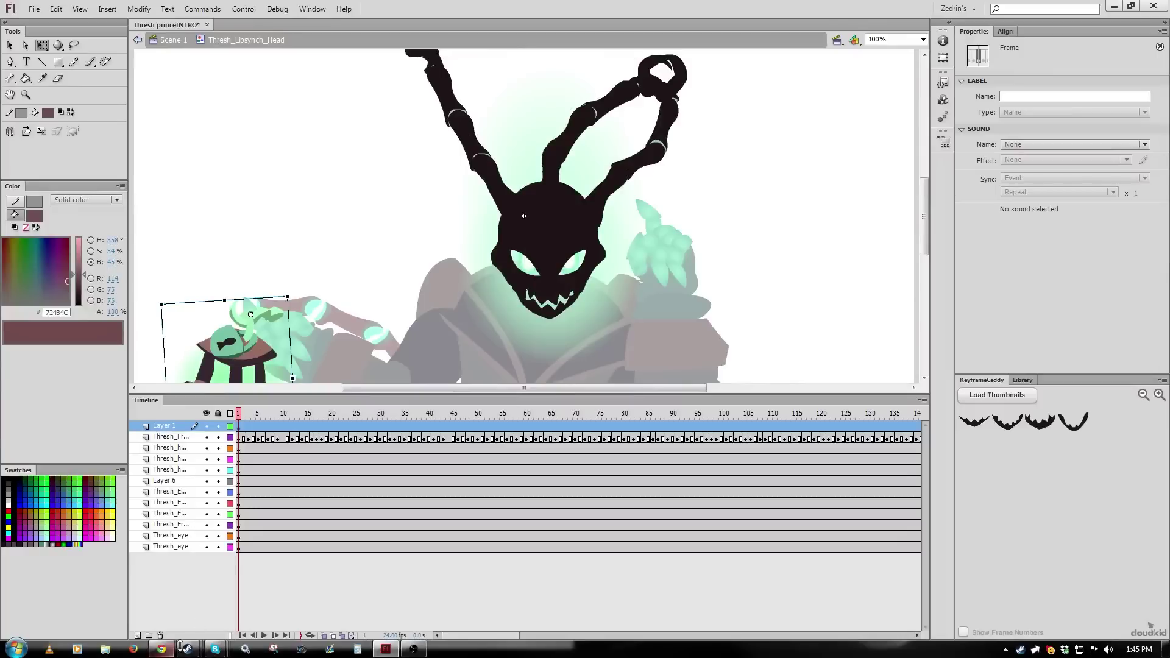
pyautogui.click(161, 635)
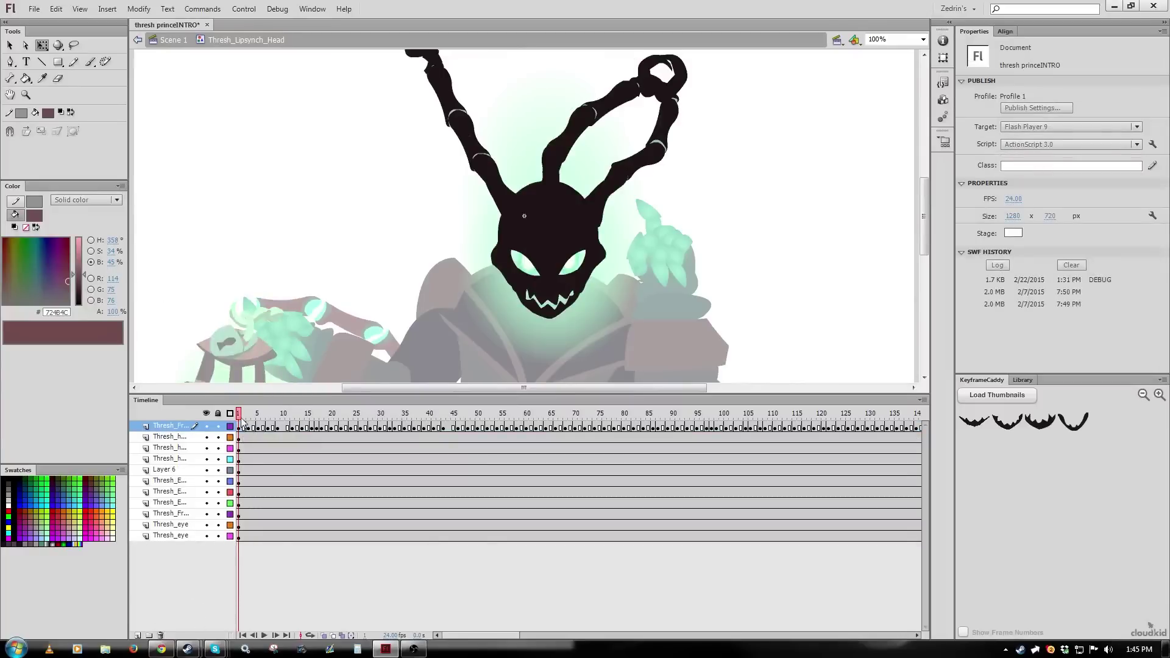
pyautogui.moveTo(242, 419); pyautogui.dragTo(784, 414)
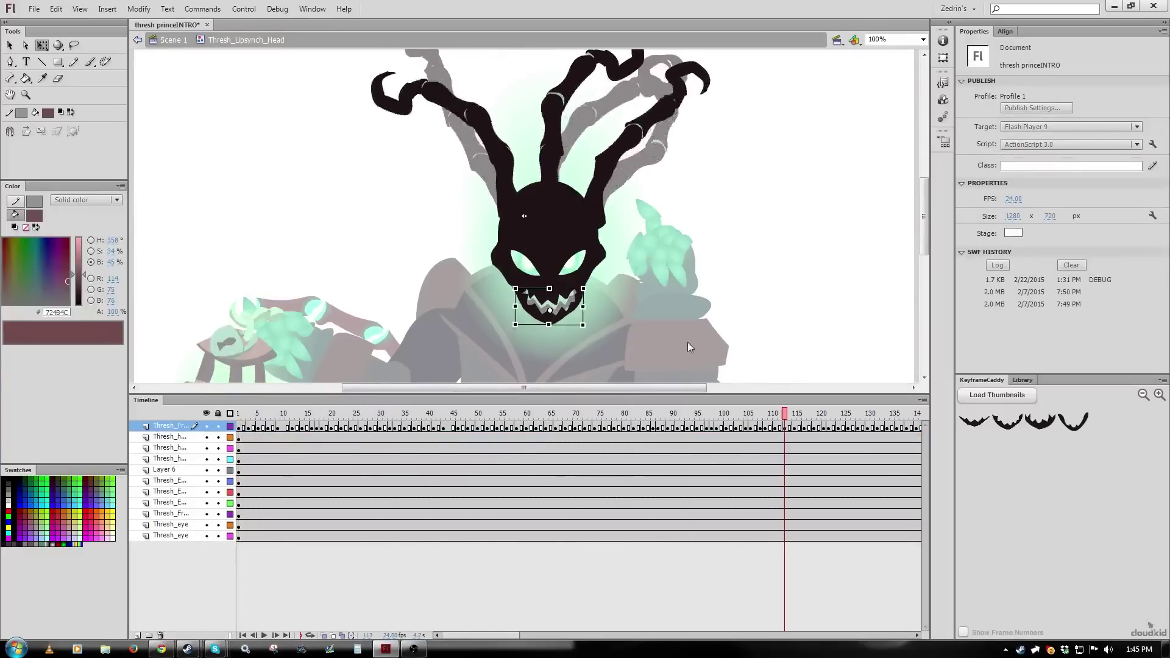
# Return to Scene 1 and make the head clip on Layer 11 start at frame 139, clearing it from the earlier frames
pyautogui.click(157, 37)
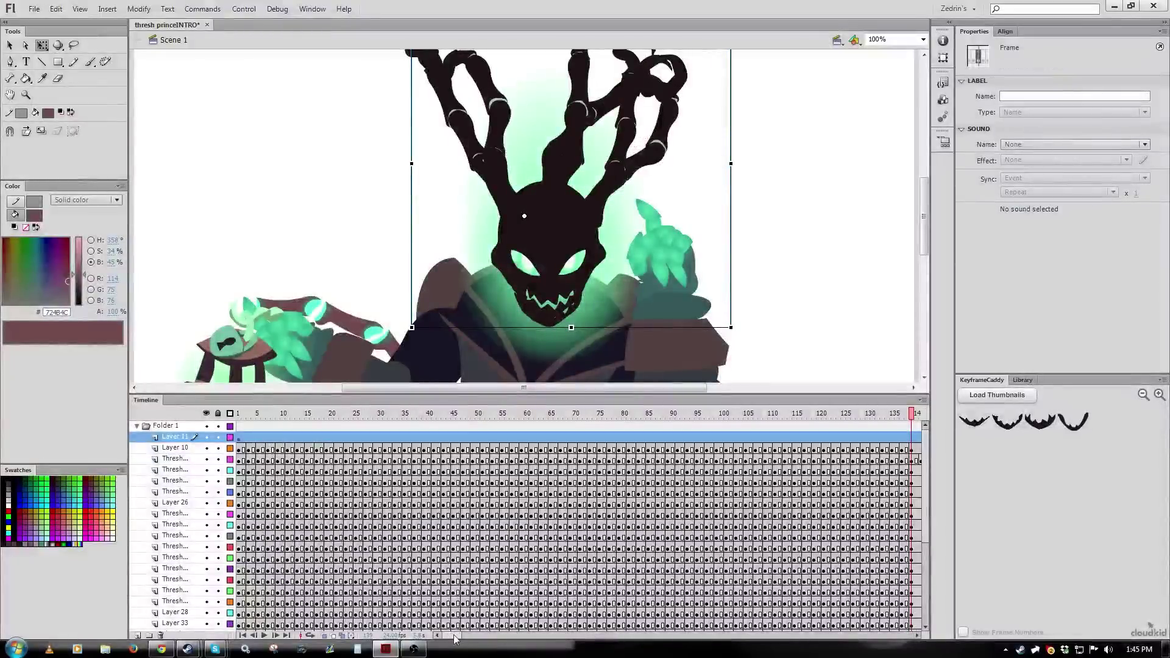
pyautogui.moveTo(453, 636); pyautogui.dragTo(464, 635)
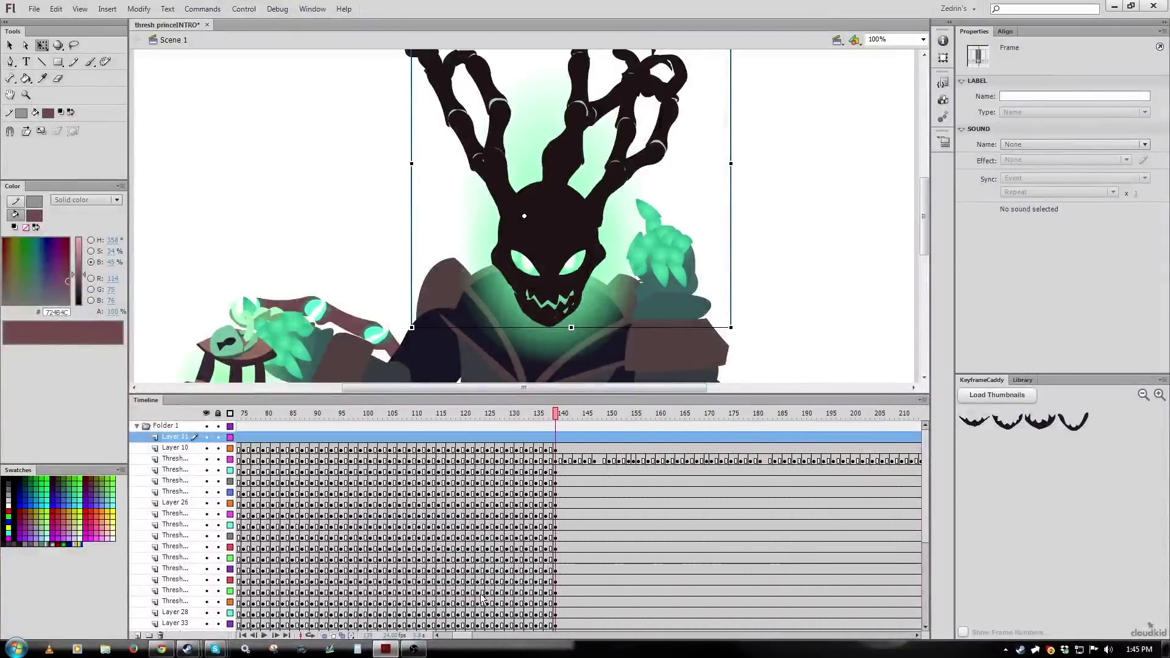
pyautogui.click(556, 436)
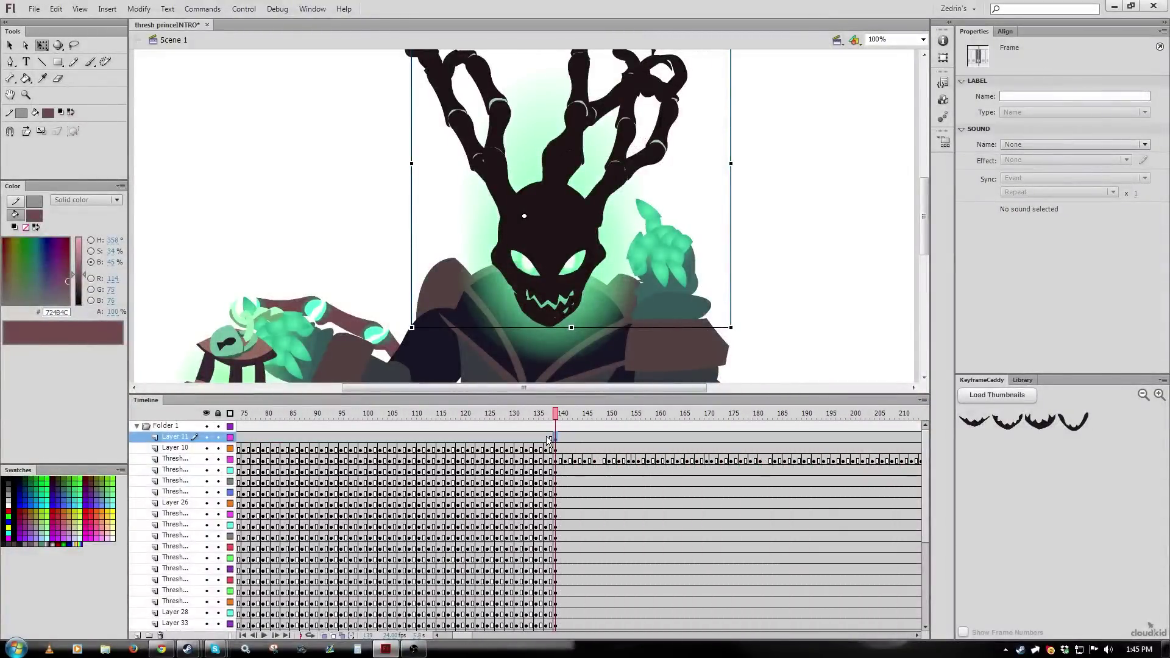
pyautogui.click(547, 438)
pyautogui.press('Delete')
# Set the first looping frame of the Thresh_Lipsynch_Head instance at frame 139 to 1
pyautogui.click(555, 437)
pyautogui.press('v')
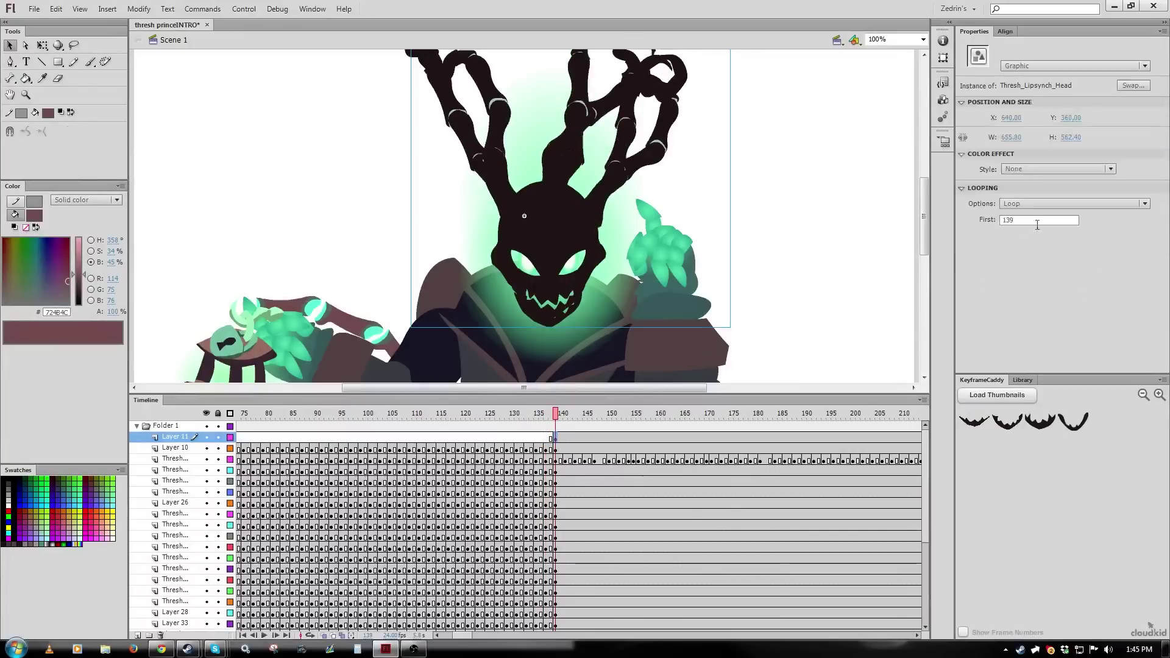
pyautogui.click(1034, 204)
pyautogui.click(983, 216)
pyautogui.moveTo(1019, 222); pyautogui.dragTo(912, 251)
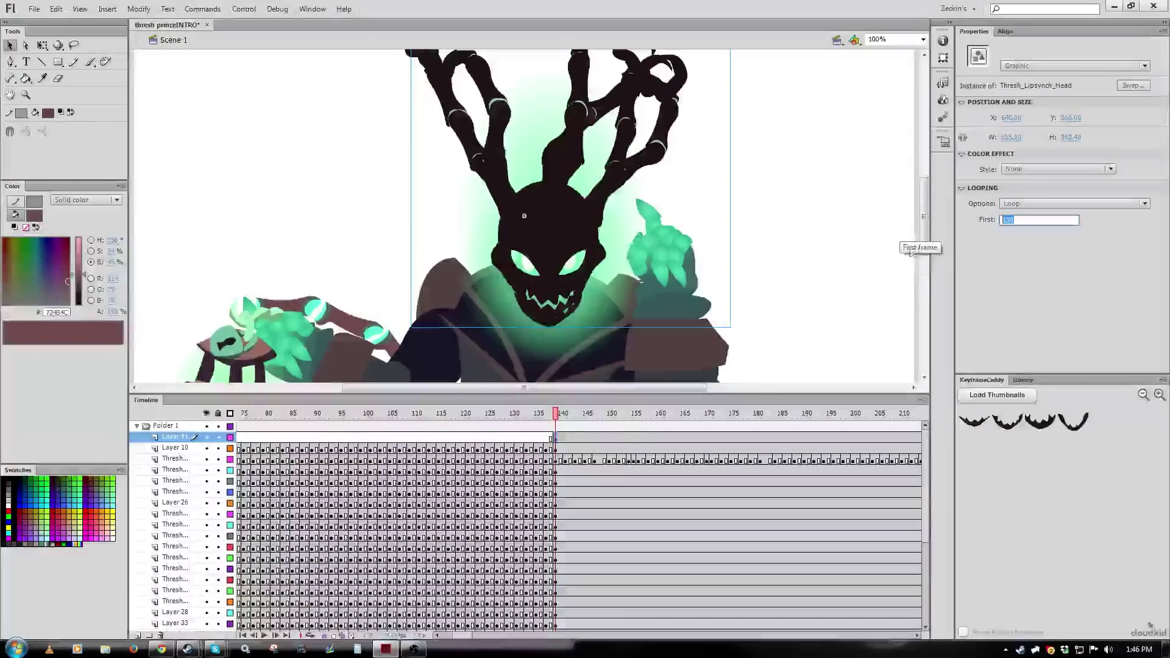
pyautogui.write('1')
pyautogui.press('Return')
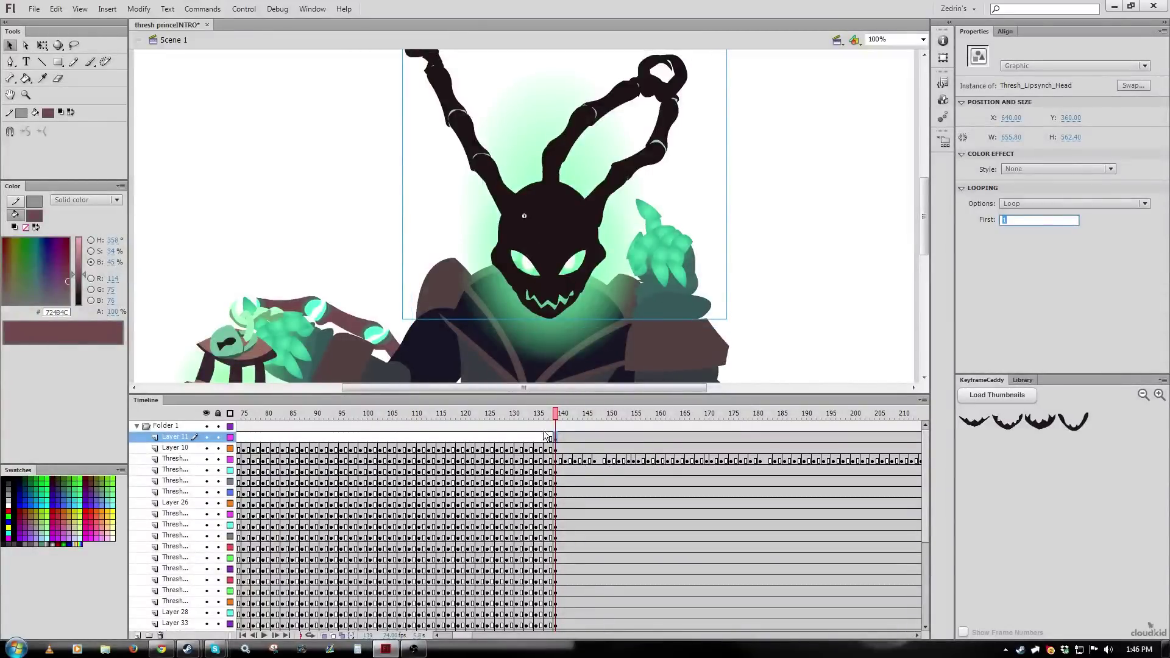
# Play through the Thresh_Lipsynch_Head clip and return to Scene 1 around frame 139
pyautogui.click(551, 450)
pyautogui.click(560, 450)
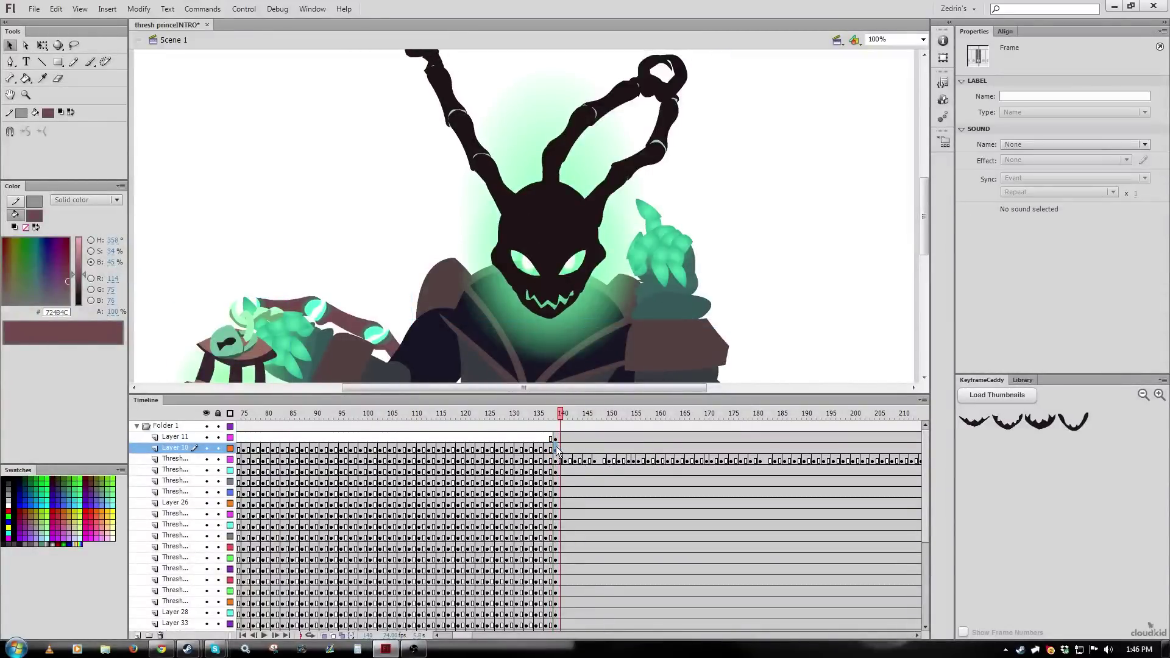
pyautogui.doubleClick(553, 251)
pyautogui.press('Return')
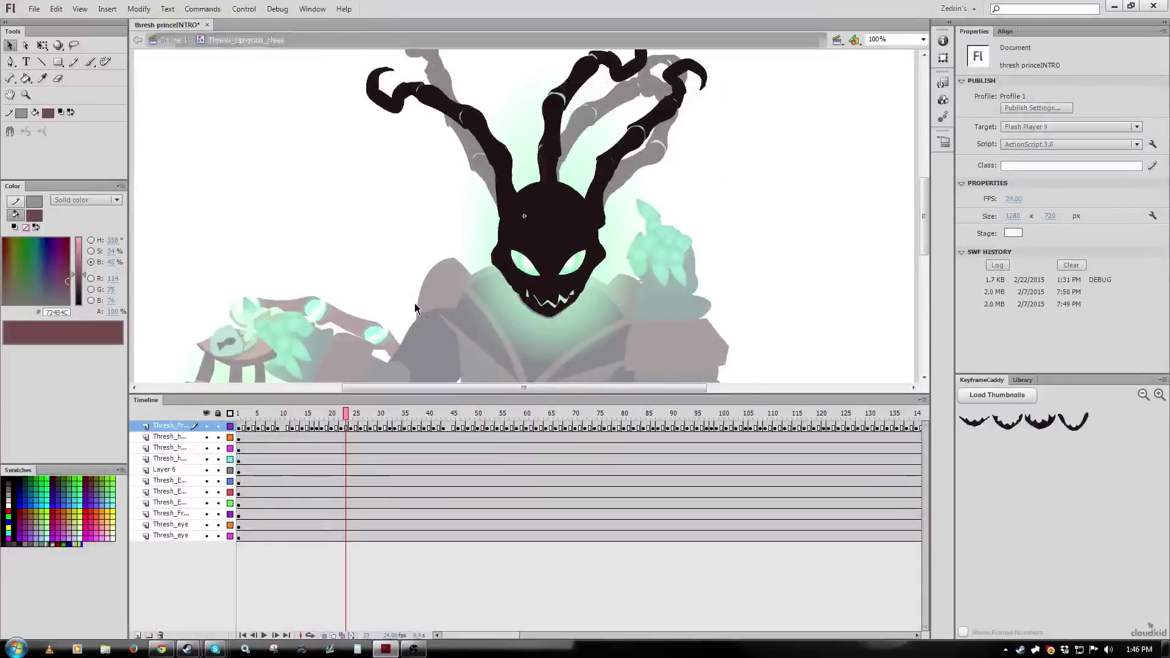
pyautogui.doubleClick(414, 303)
pyautogui.click(312, 414)
pyautogui.moveTo(312, 414); pyautogui.dragTo(261, 415)
# Delete the separate head-part artwork at frame 139 on the layers from the jaw down through the skull and eyes
pyautogui.moveTo(318, 438); pyautogui.dragTo(322, 515)
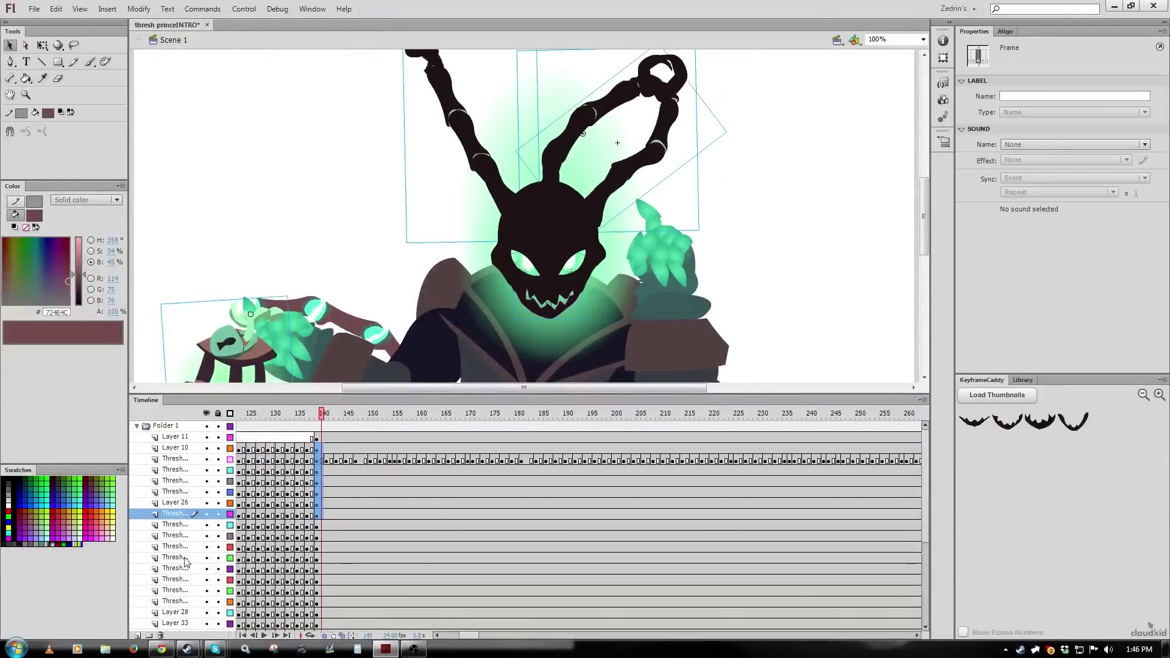
pyautogui.click(182, 558)
pyautogui.click(549, 293)
pyautogui.click(318, 546)
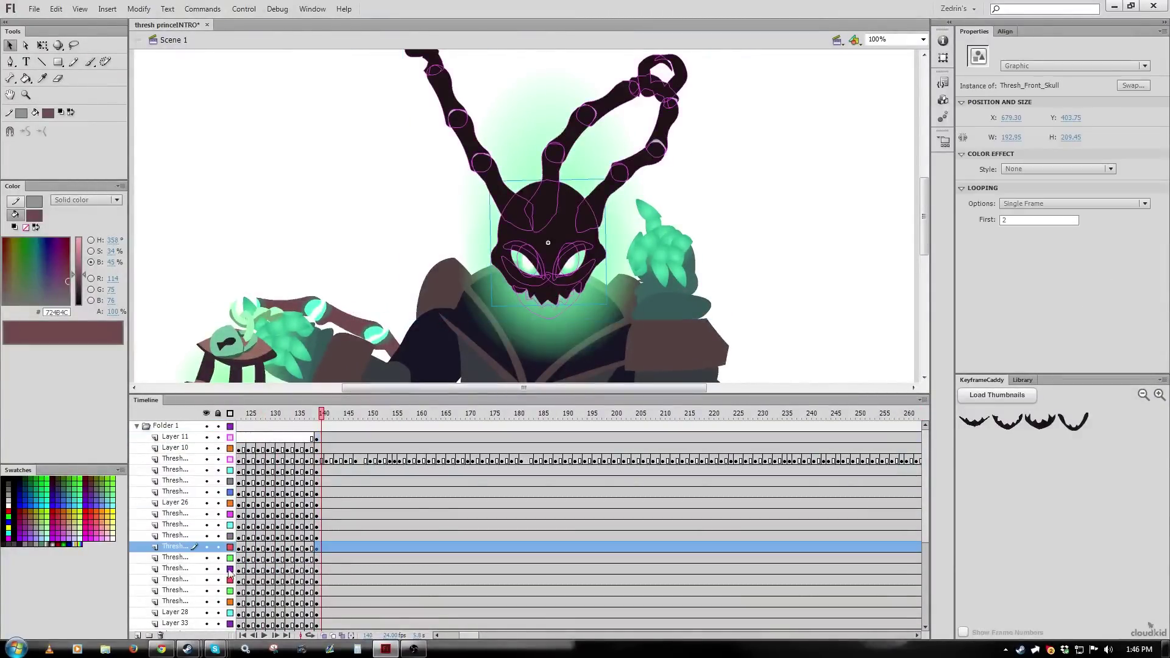
pyautogui.click(321, 568)
pyautogui.click(231, 437)
pyautogui.click(323, 575)
pyautogui.click(327, 568)
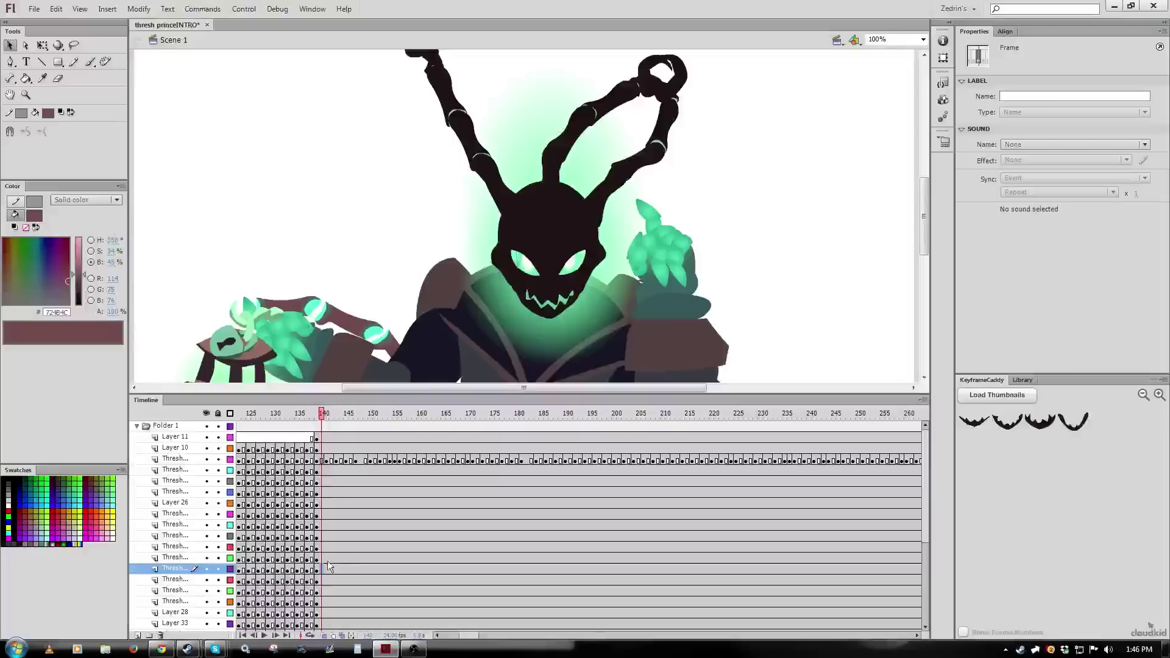
pyautogui.moveTo(318, 459); pyautogui.dragTo(317, 569)
pyautogui.press('Delete')
# Clear the leftover jaw keyframes after frame 139 and move the head clip from Layer 11 onto the jaw layer
pyautogui.moveTo(351, 460); pyautogui.dragTo(807, 482)
pyautogui.rightClick(794, 466)
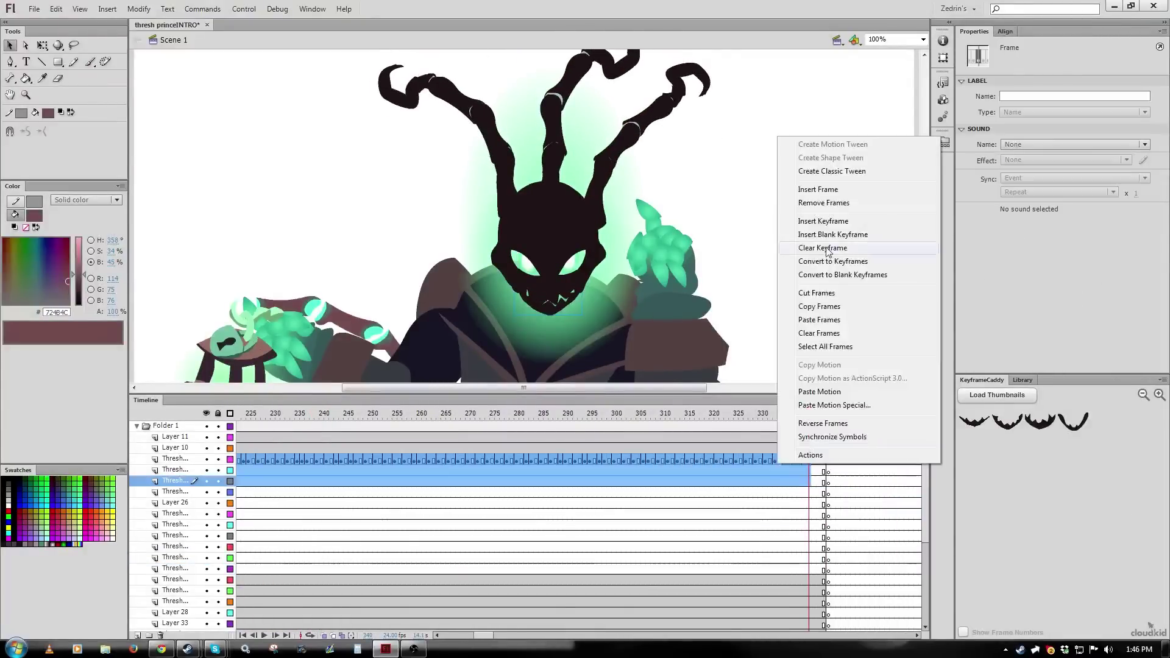
pyautogui.click(826, 250)
pyautogui.click(659, 440)
pyautogui.click(711, 459)
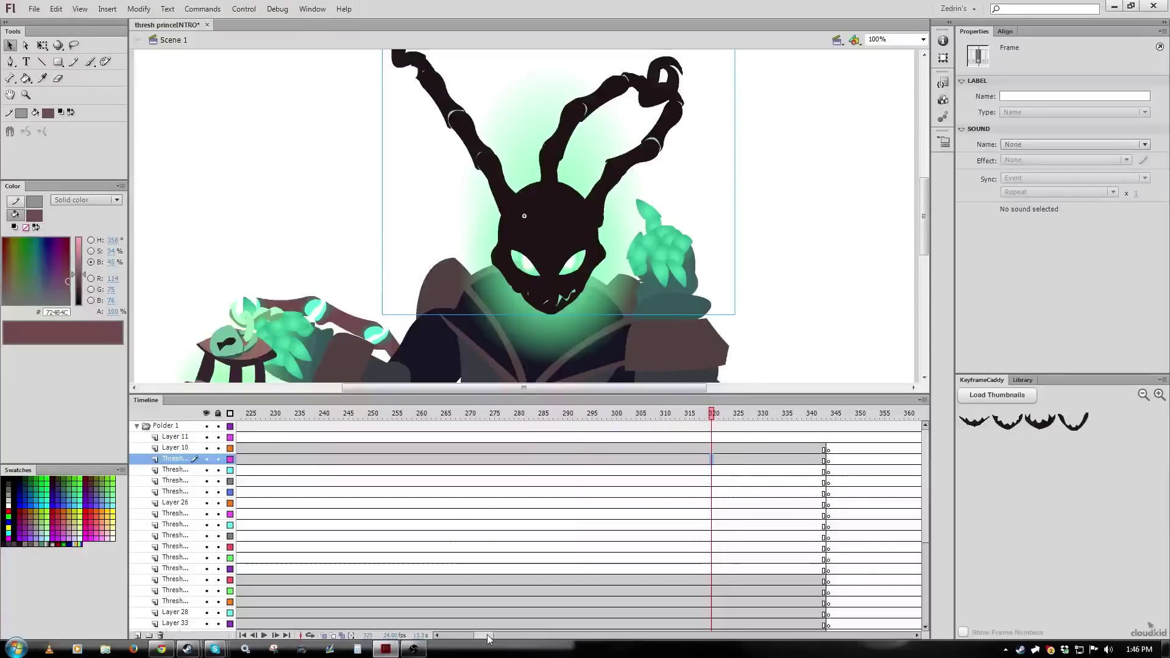
# Play Scene 1 from frame 140 to check the nested head's lip-sync on the body
pyautogui.moveTo(488, 639); pyautogui.dragTo(470, 643)
pyautogui.click(697, 471)
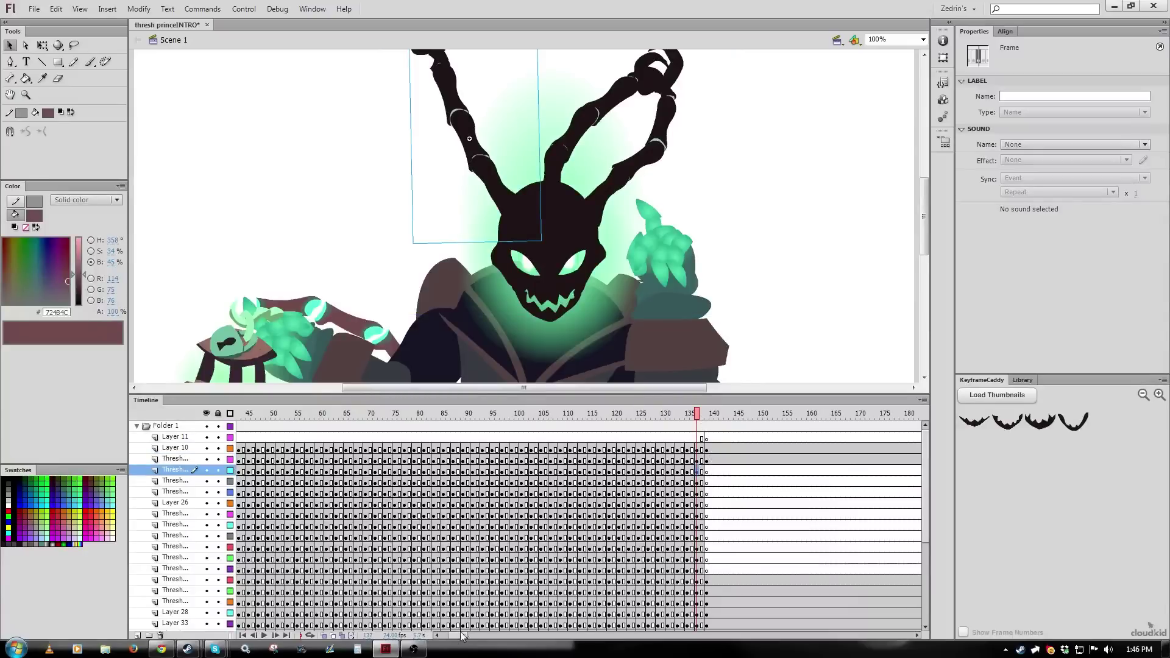
pyautogui.moveTo(455, 636); pyautogui.dragTo(456, 635)
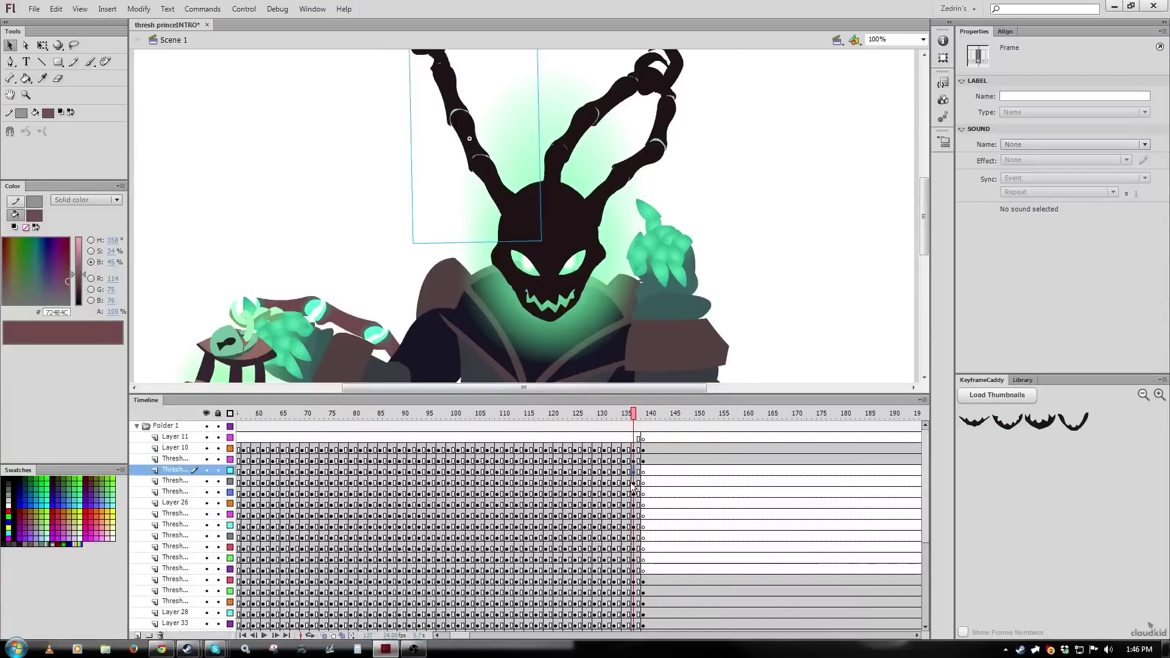
pyautogui.click(647, 460)
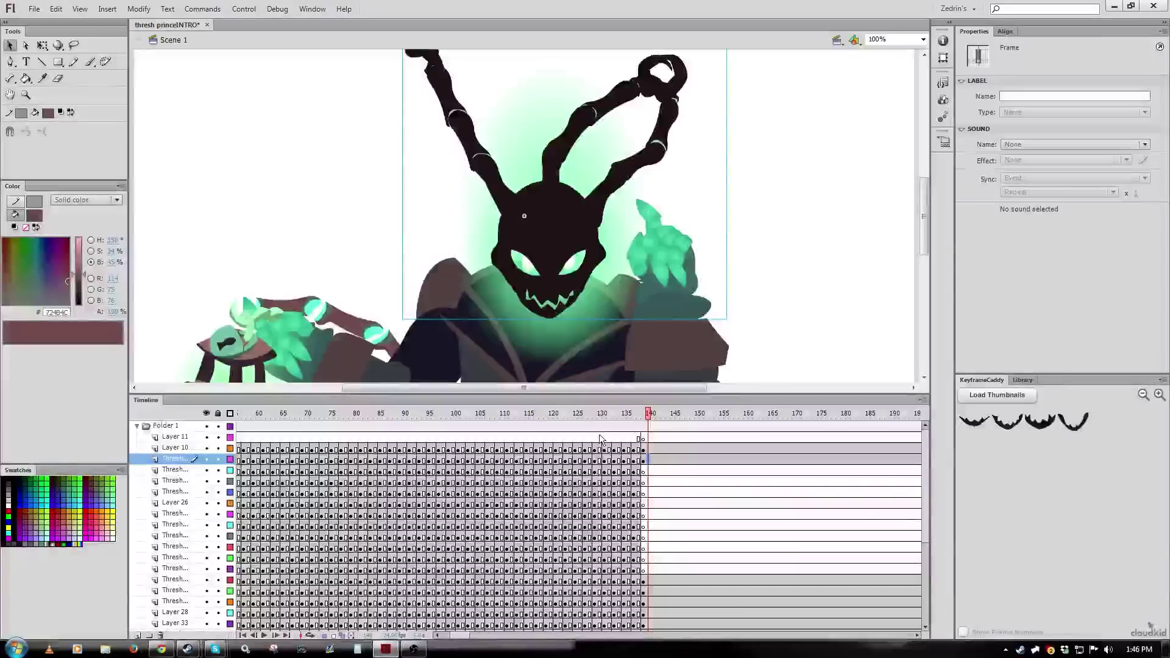
pyautogui.press('Return')
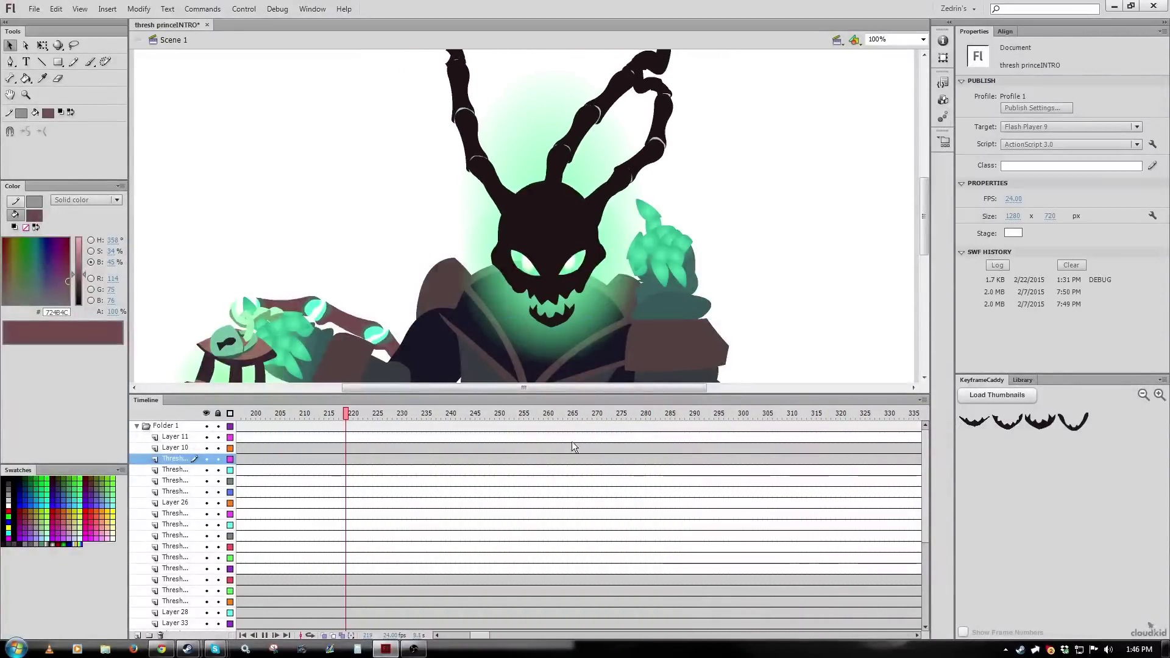
pyautogui.click(553, 267)
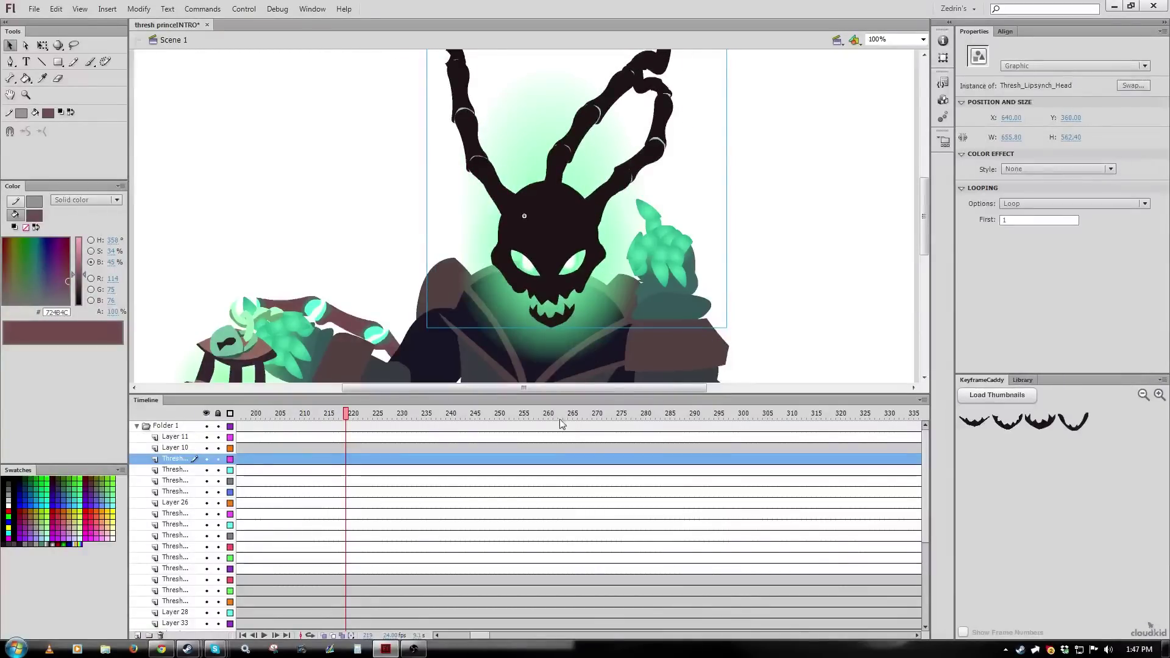
pyautogui.click(317, 513)
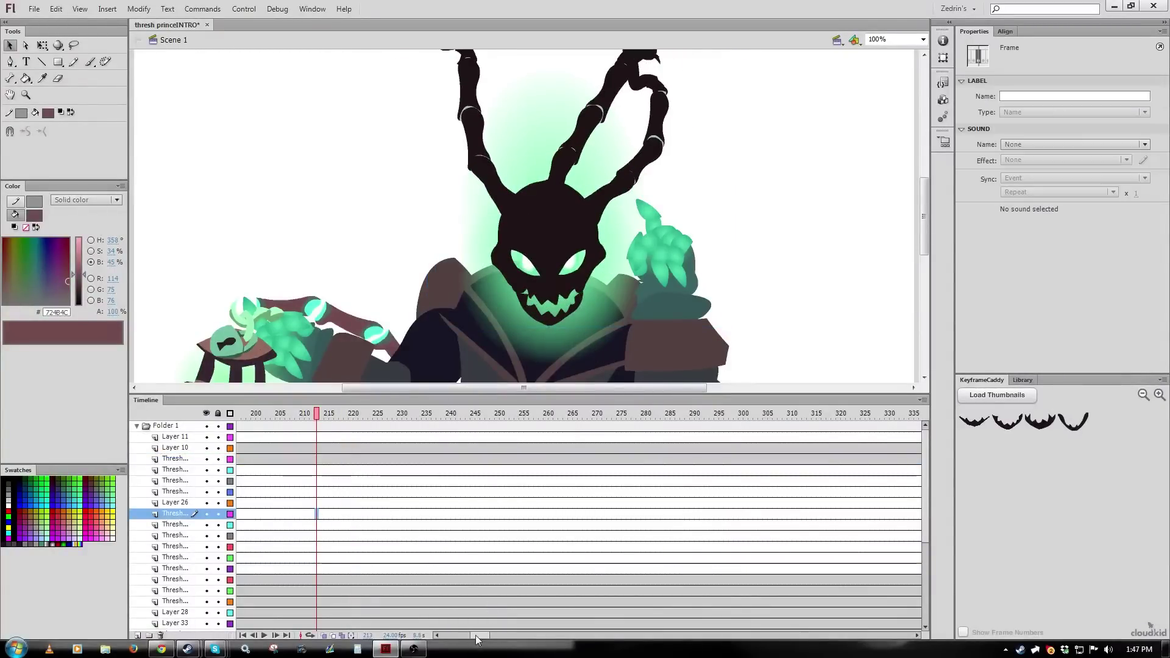
# Compare the head in Scene 1 before and after frame 139, scrubbing on to frame 165
pyautogui.moveTo(476, 636); pyautogui.dragTo(454, 637)
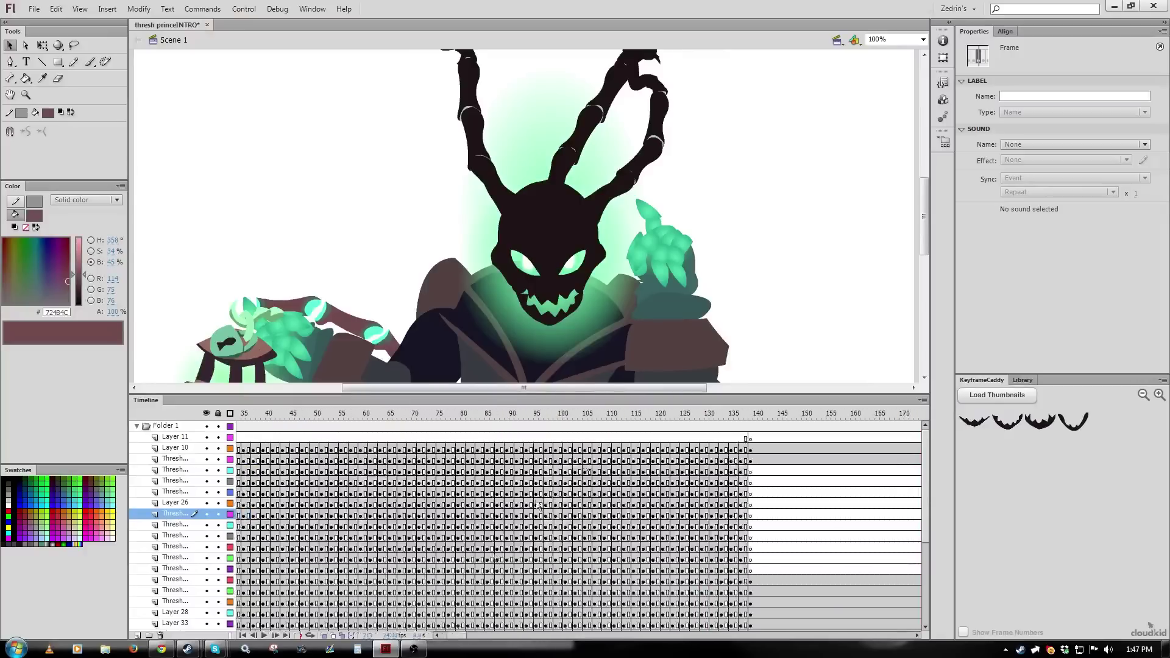
pyautogui.click(650, 459)
pyautogui.click(630, 461)
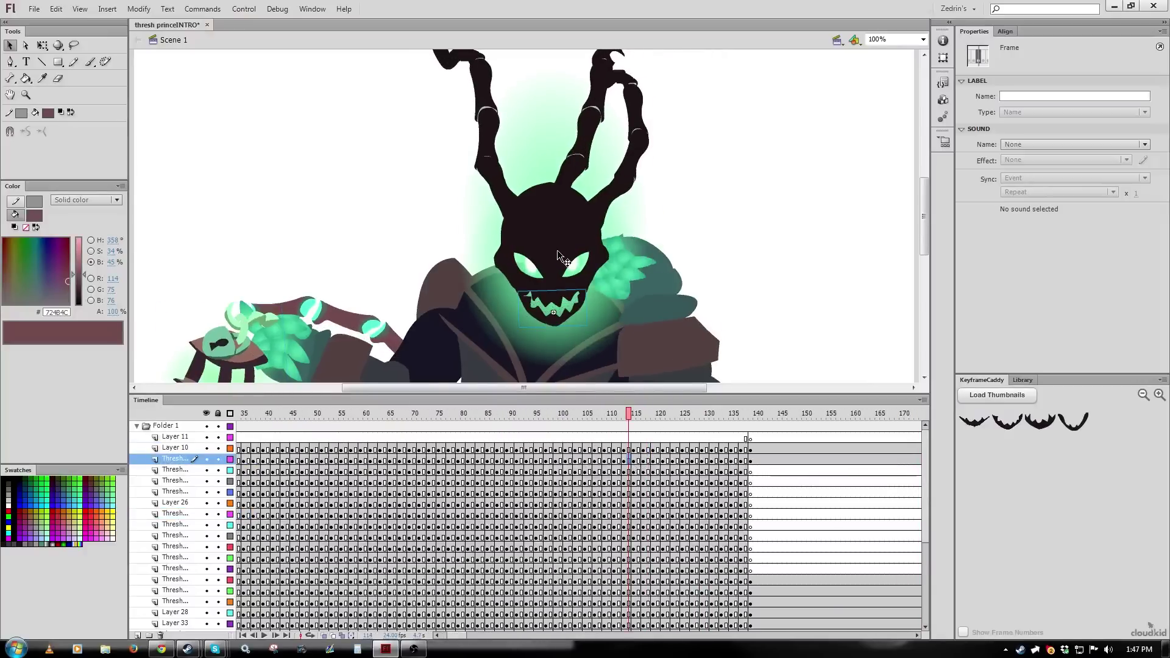
pyautogui.click(780, 458)
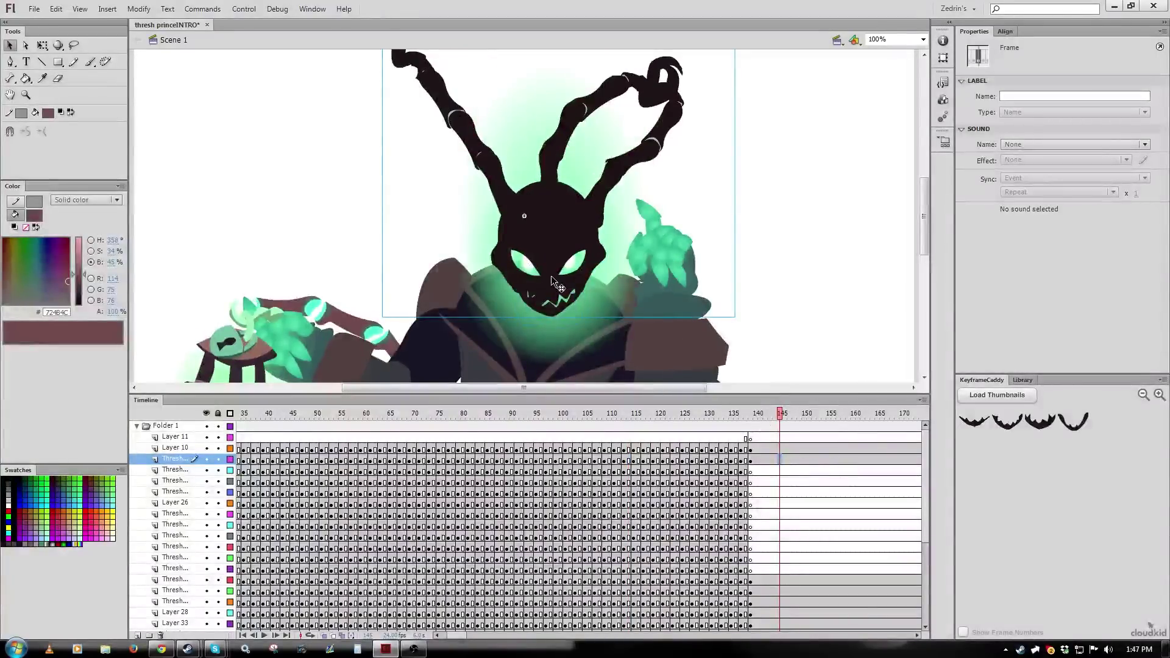
pyautogui.press('z')
pyautogui.keyDown('alt'); pyautogui.click(558, 259); pyautogui.keyUp('alt')
pyautogui.click(541, 219)
pyautogui.moveTo(780, 417); pyautogui.dragTo(588, 489)
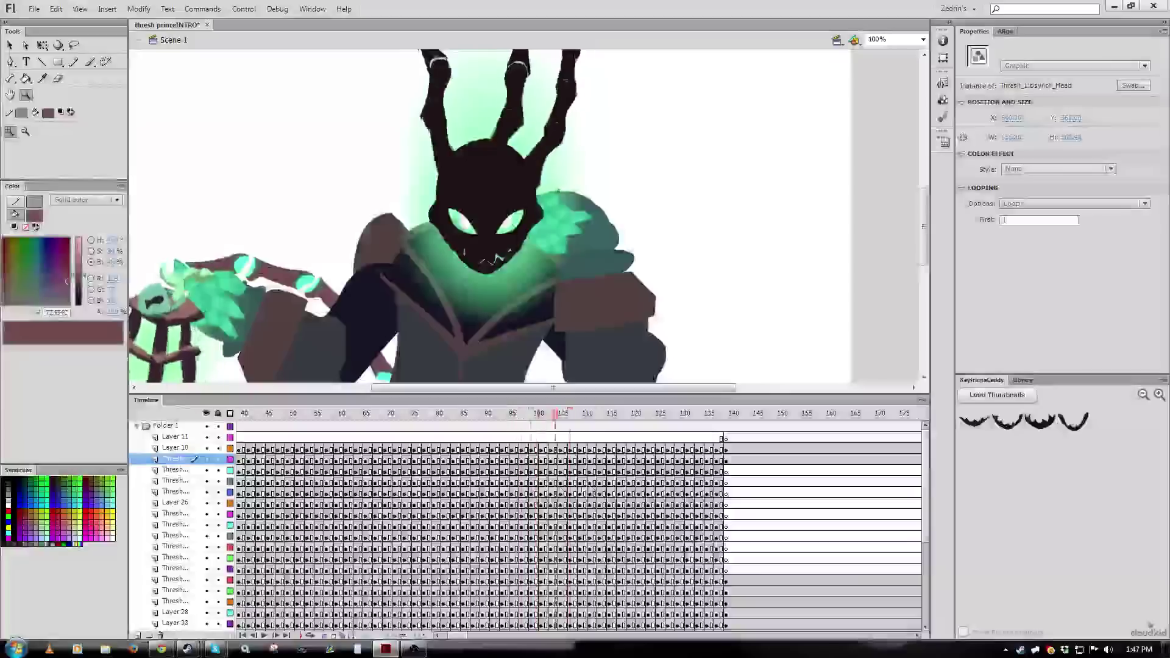
pyautogui.moveTo(556, 413); pyautogui.dragTo(856, 416)
# Open the head clip from frame 165, inspect its jaw instance at frame 26, and preview the clip
pyautogui.press('v')
pyautogui.click(492, 286)
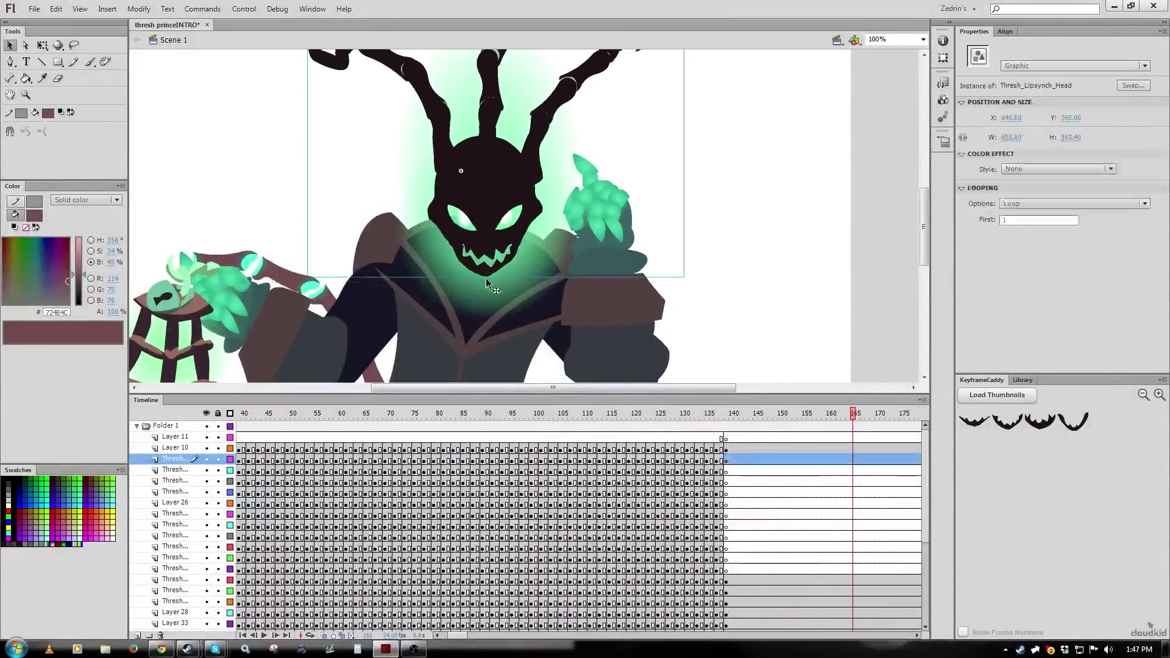
pyautogui.doubleClick(492, 286)
pyautogui.click(361, 428)
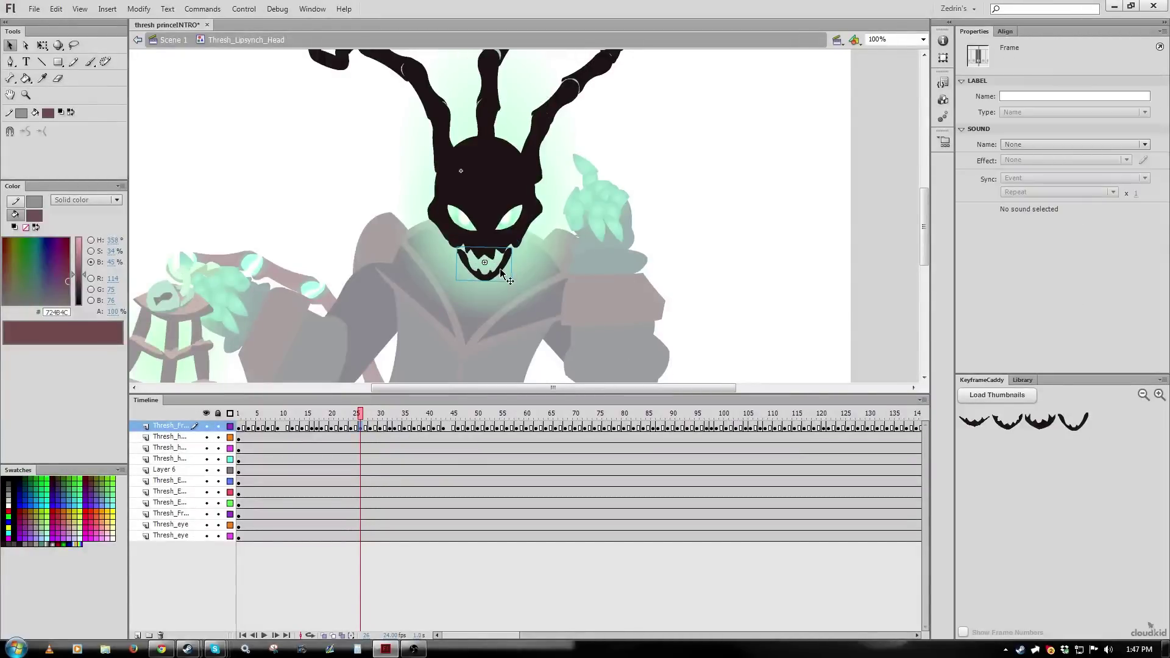
pyautogui.click(500, 269)
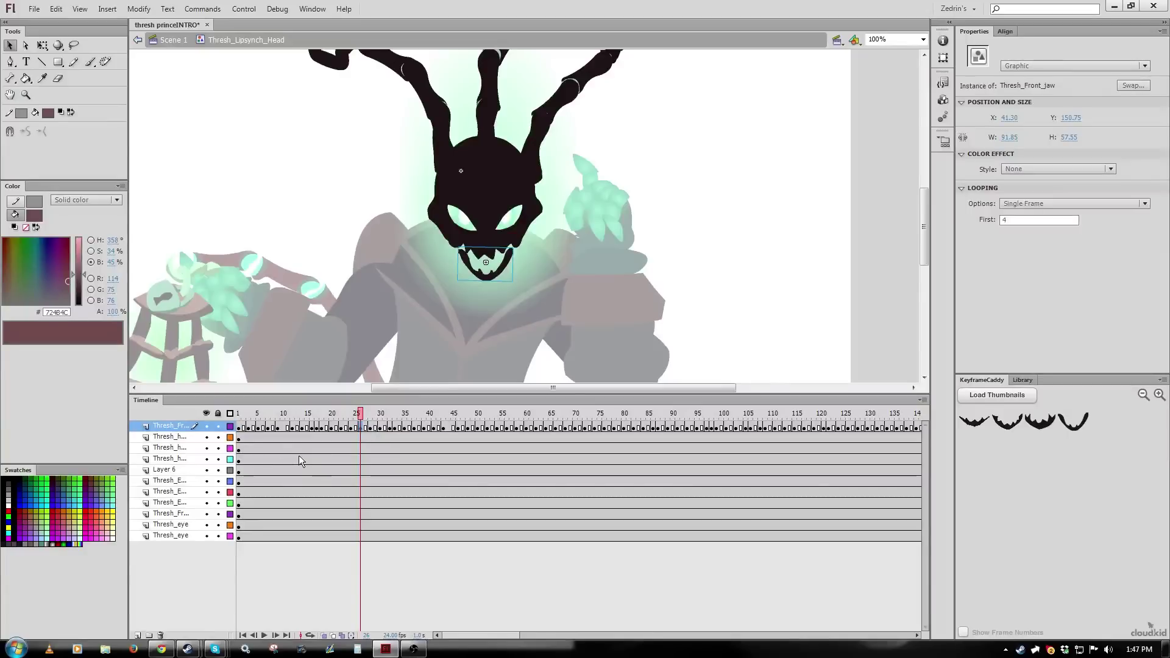
pyautogui.click(253, 438)
pyautogui.hotkey('ctrl', 'e')
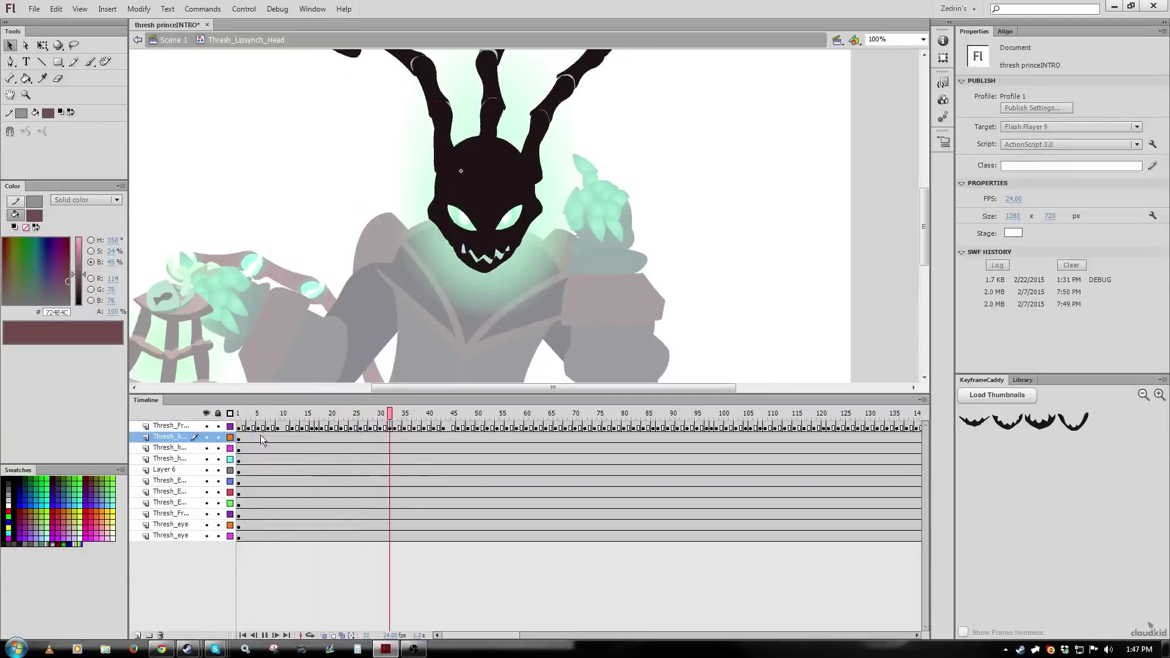
# Copy the Thresh Prince FINAL.wav sound frame from Scene 1 and add a new top layer in Thresh_Lipsynch_Head
pyautogui.click(257, 624)
pyautogui.scroll(10, 261, 492)
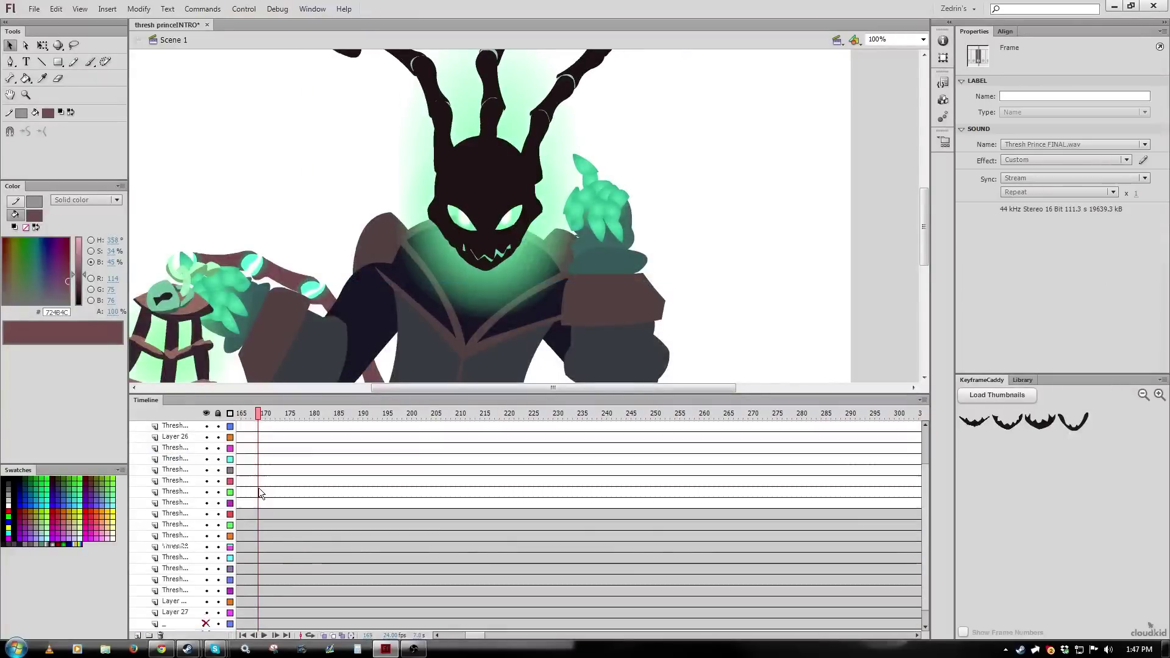
pyautogui.click(245, 447)
pyautogui.click(469, 201)
pyautogui.press(',')
pyautogui.doubleClick(470, 201)
pyautogui.click(239, 428)
pyautogui.click(137, 636)
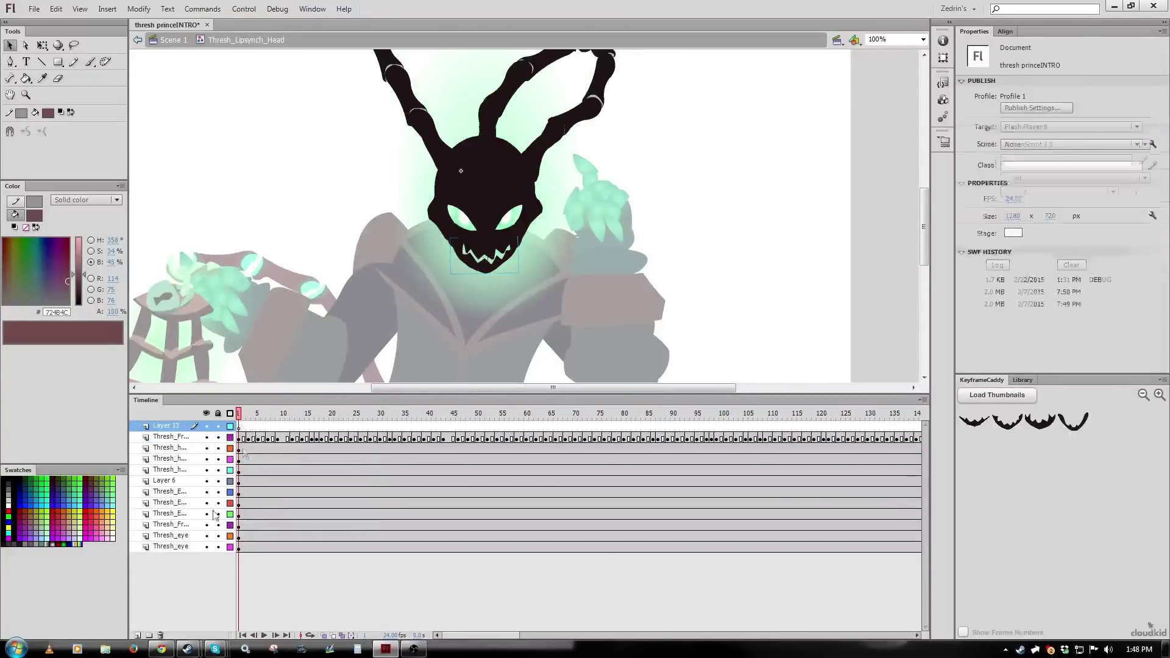
# Paste the copied sound frame into the new layer at frame 1 of the head clip
pyautogui.click(240, 427)
pyautogui.hotkey('ctrl', 'alt', 'v')
pyautogui.hotkey('alt', 'v')
pyautogui.click(323, 427)
pyautogui.click(244, 426)
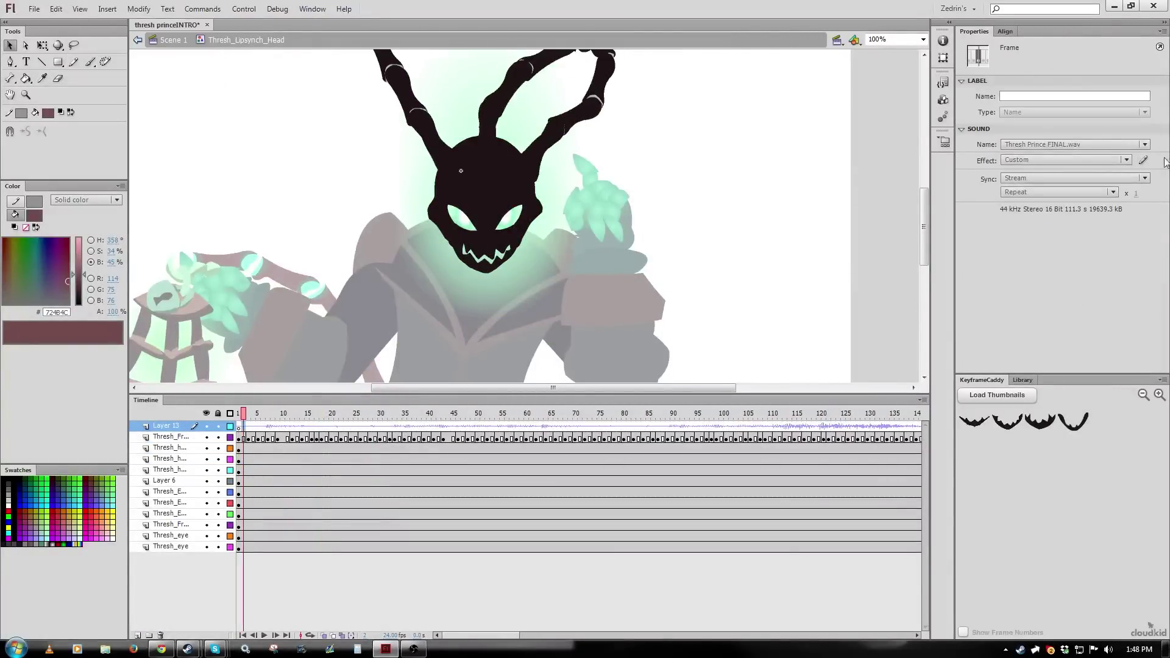
# Try starting the head clip's sound at about 5.4 seconds in its envelope and play the clip
pyautogui.click(1144, 160)
pyautogui.click(245, 253)
pyautogui.click(245, 253)
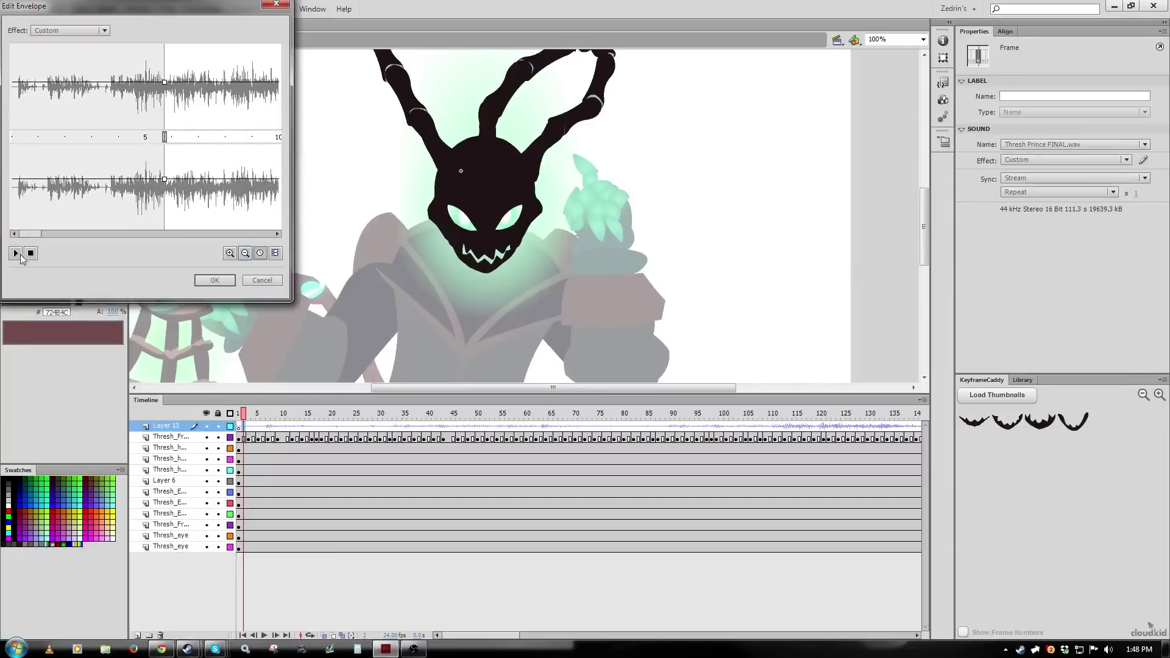
pyautogui.moveTo(164, 137); pyautogui.dragTo(155, 137)
pyautogui.click(15, 254)
pyautogui.click(215, 280)
pyautogui.click(243, 438)
pyautogui.press('Return')
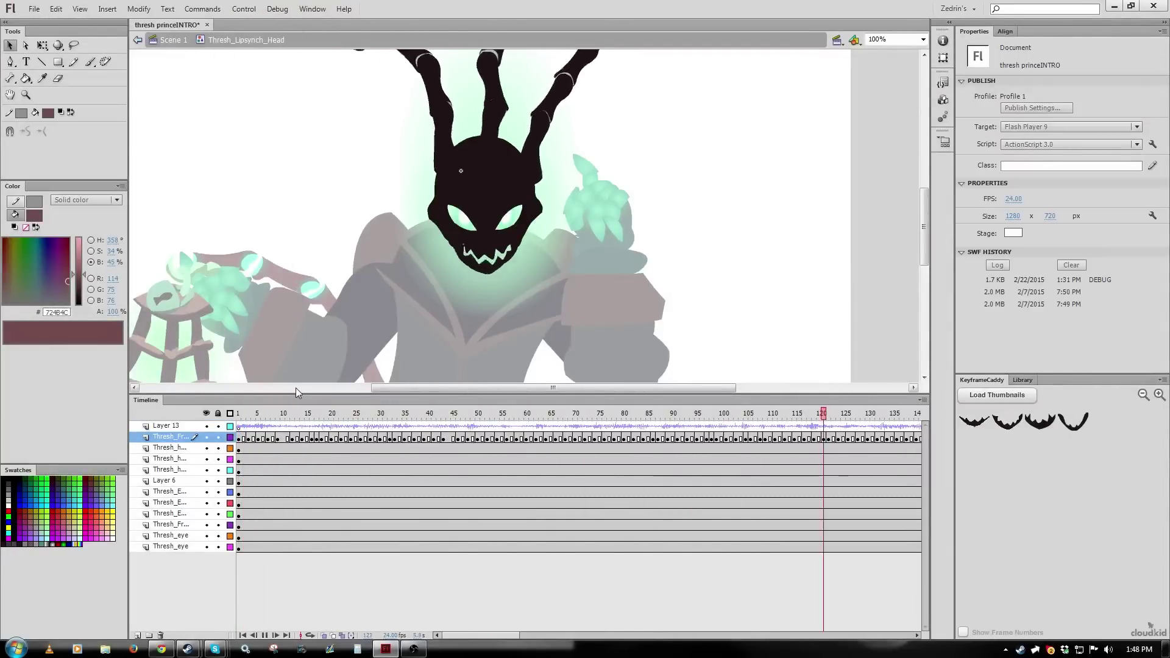
# Try a sound start of about 5.9 seconds in the envelope and check the timing against Scene 1
pyautogui.click(507, 425)
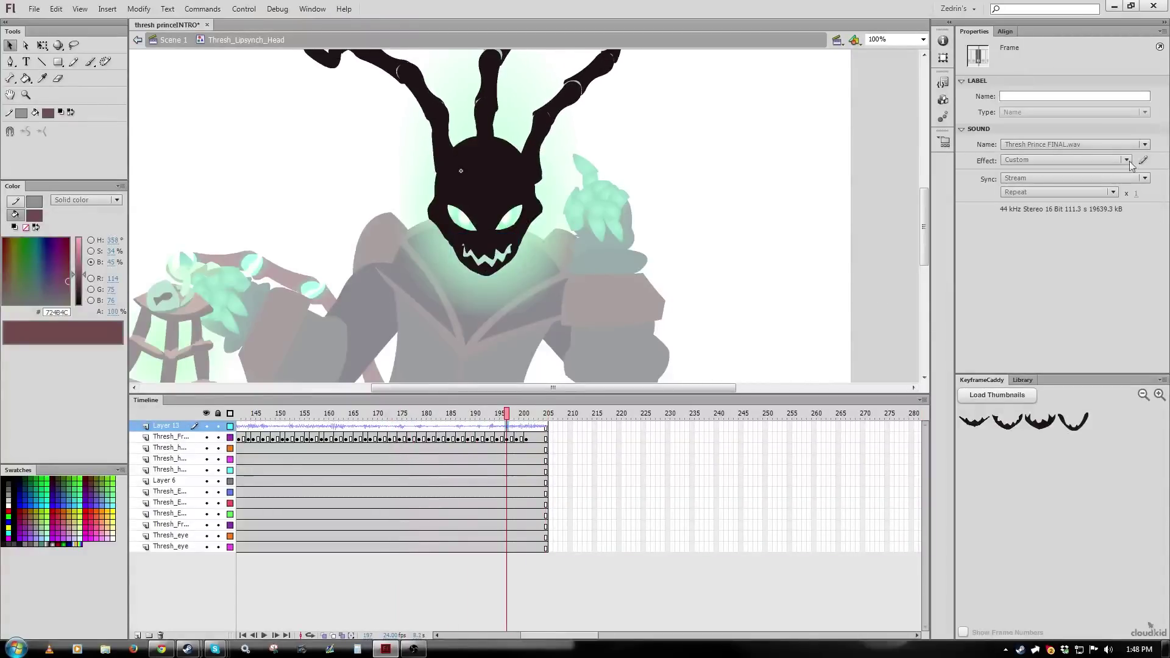
pyautogui.click(1144, 160)
pyautogui.moveTo(154, 135); pyautogui.dragTo(168, 136)
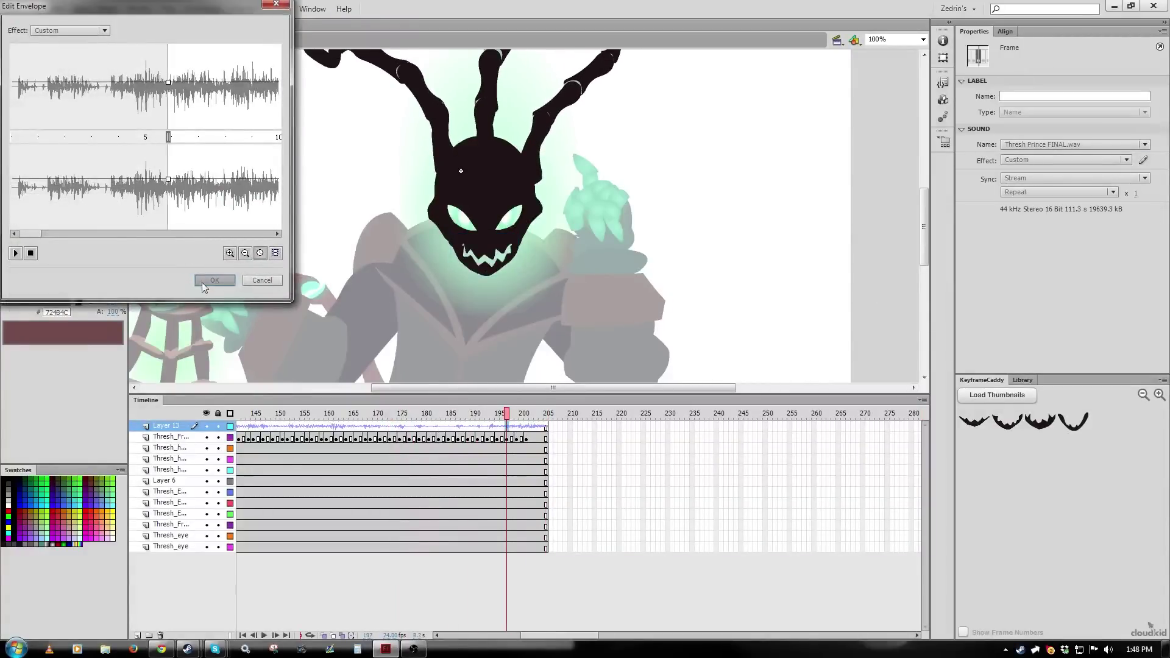
pyautogui.click(212, 281)
pyautogui.click(173, 39)
pyautogui.scroll(-5, 295, 593)
pyautogui.moveTo(474, 636); pyautogui.dragTo(464, 636)
pyautogui.click(457, 592)
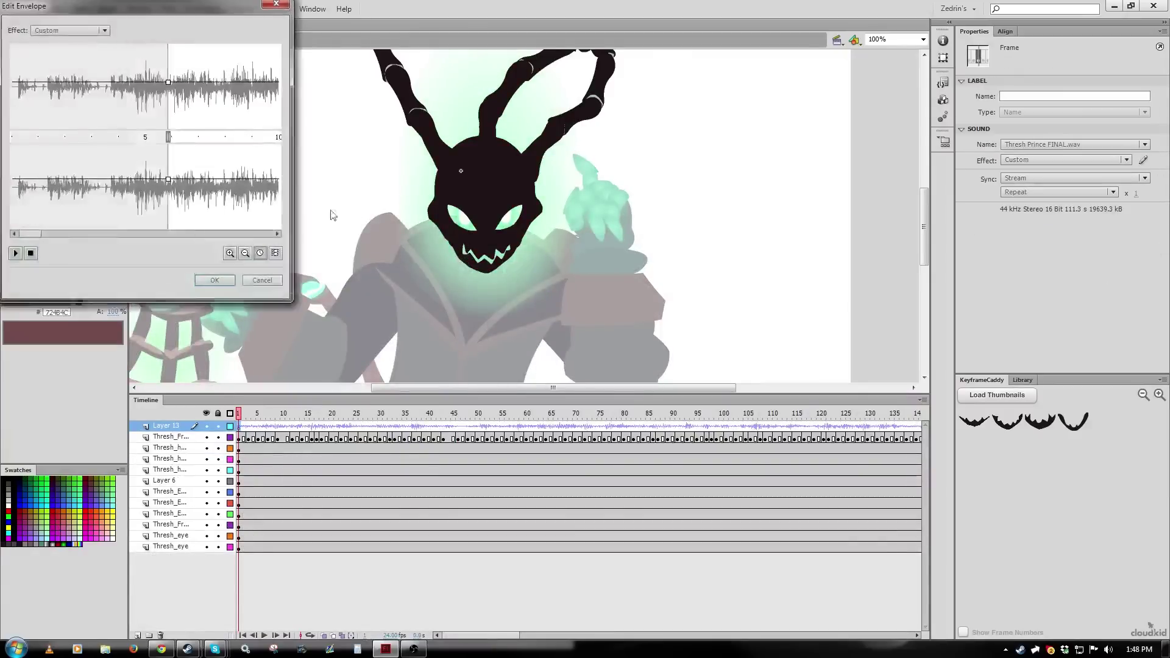
# Fine-tune the sound's start point to about 5.8 seconds in the zoomed envelope and replay the clip to check sync
pyautogui.click(230, 252)
pyautogui.click(111, 234)
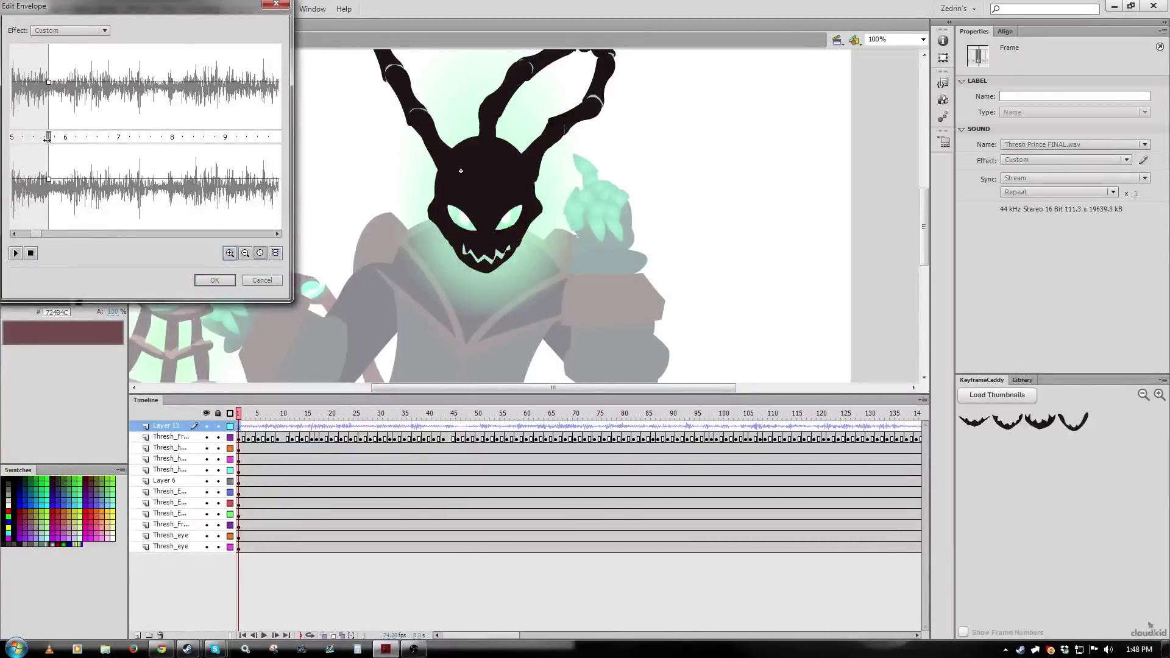
pyautogui.click(207, 280)
pyautogui.press('Return')
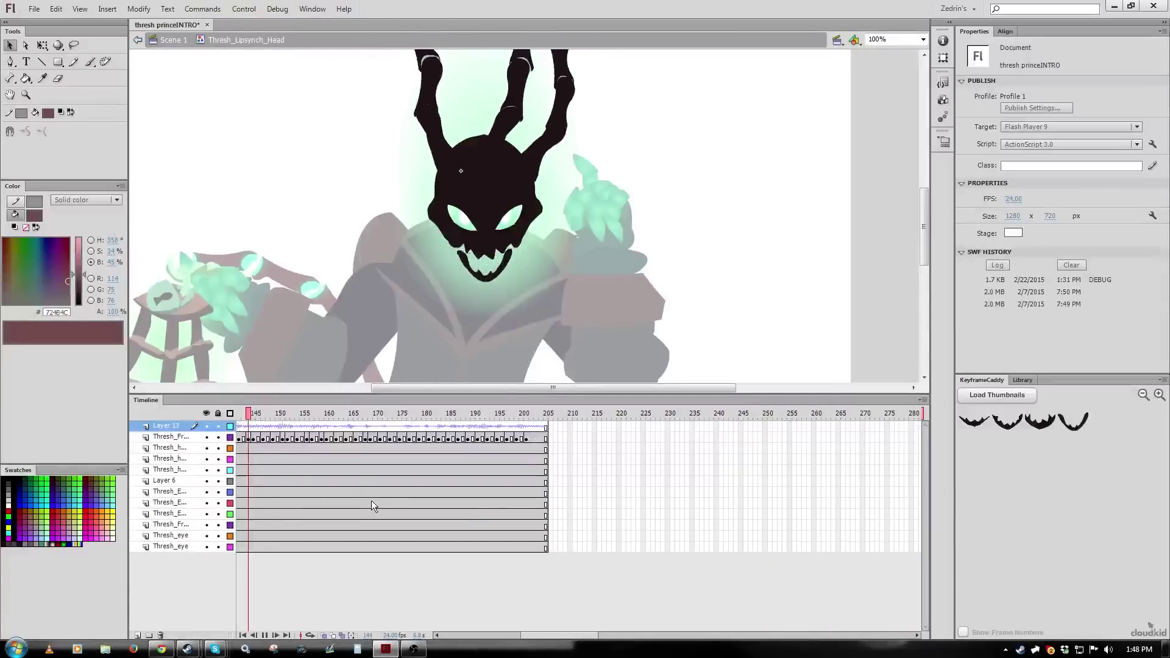
pyautogui.click(473, 426)
pyautogui.click(1143, 159)
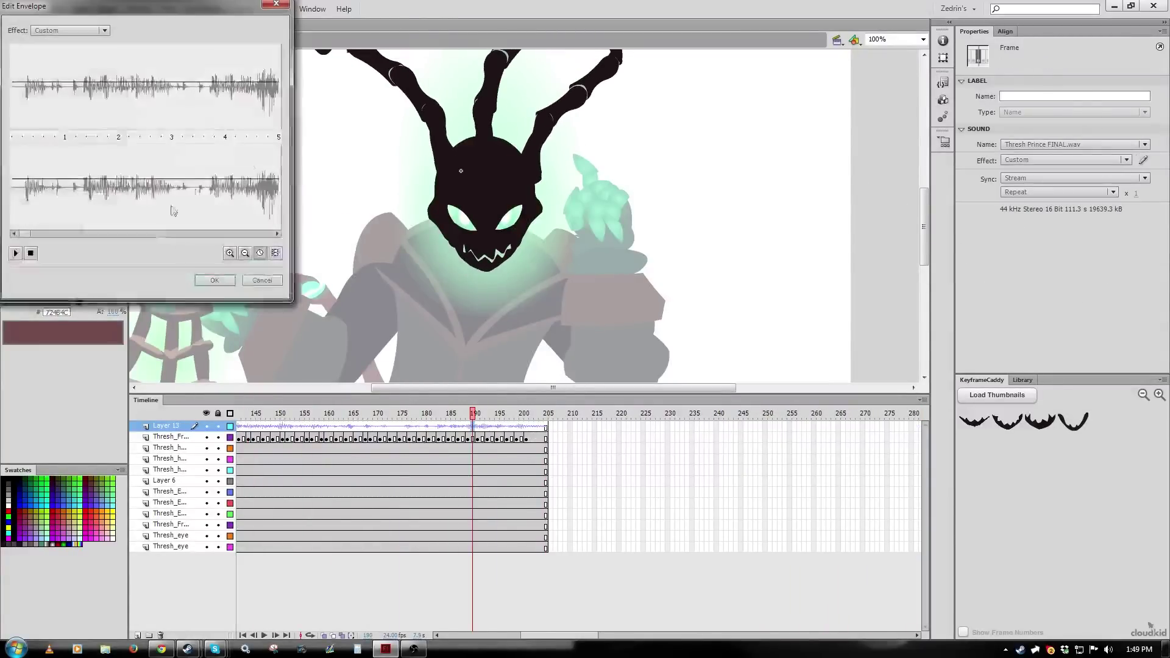
pyautogui.click(277, 233)
pyautogui.click(277, 235)
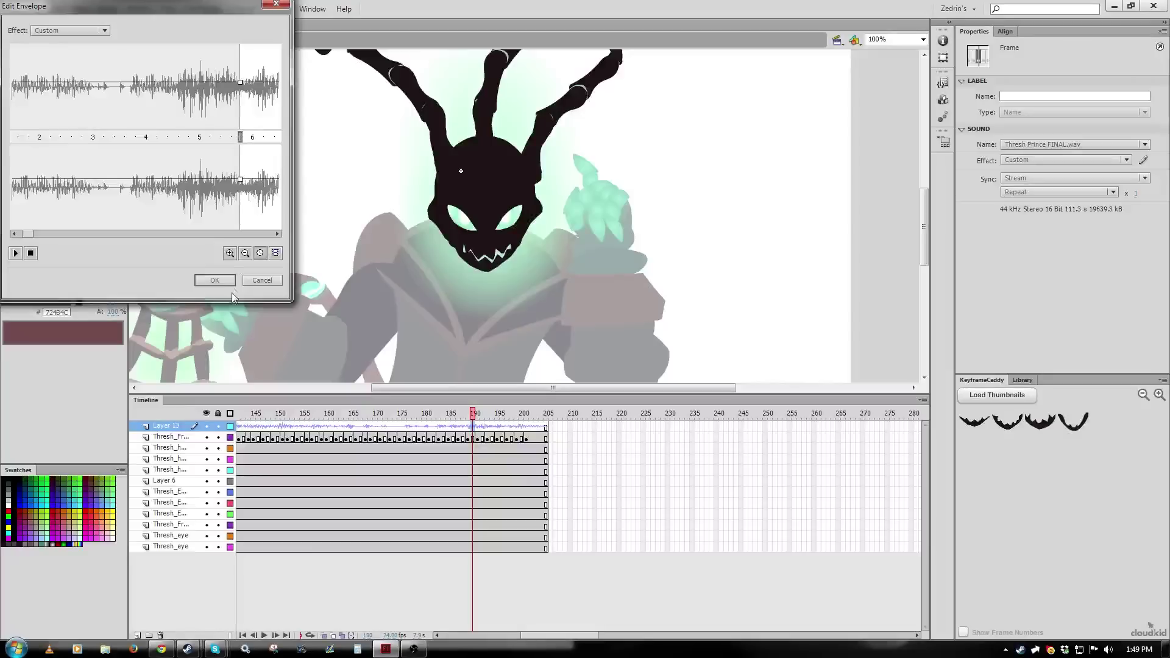
pyautogui.click(216, 280)
pyautogui.press('Return')
pyautogui.press('Return')
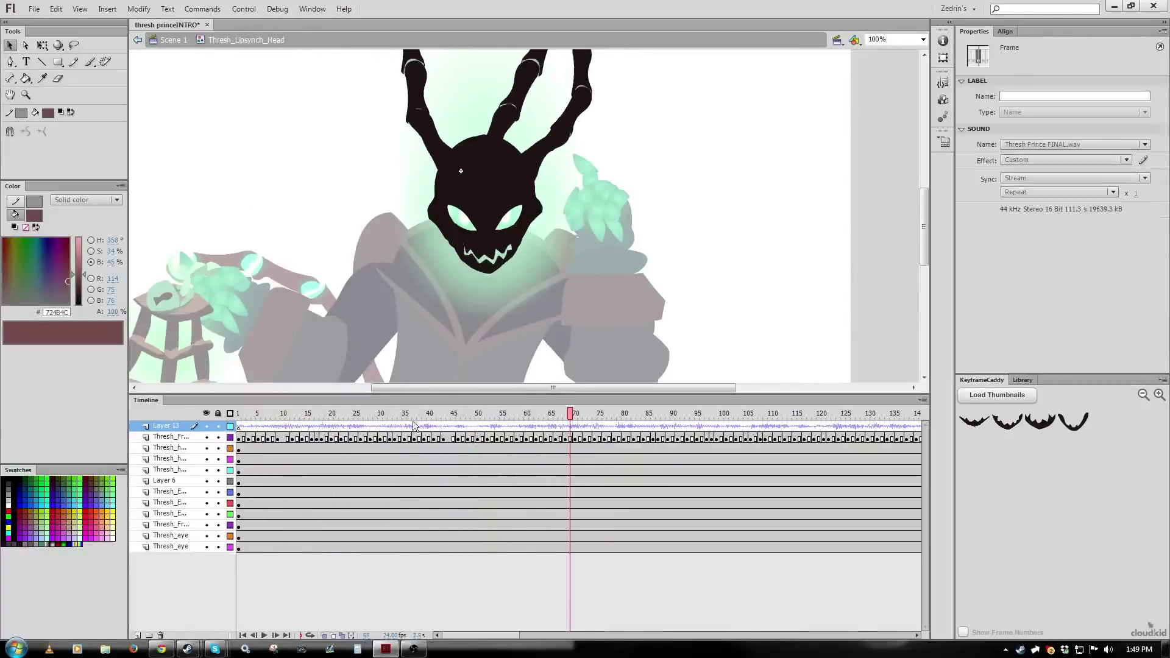
# Set the jaw at frame 12 of the head clip to the fourth, wide-open mouth shape
pyautogui.moveTo(337, 418)
pyautogui.mouseDown()
pyautogui.moveTo(301, 425)
pyautogui.moveTo(325, 425)
pyautogui.mouseUp()
pyautogui.click(321, 438)
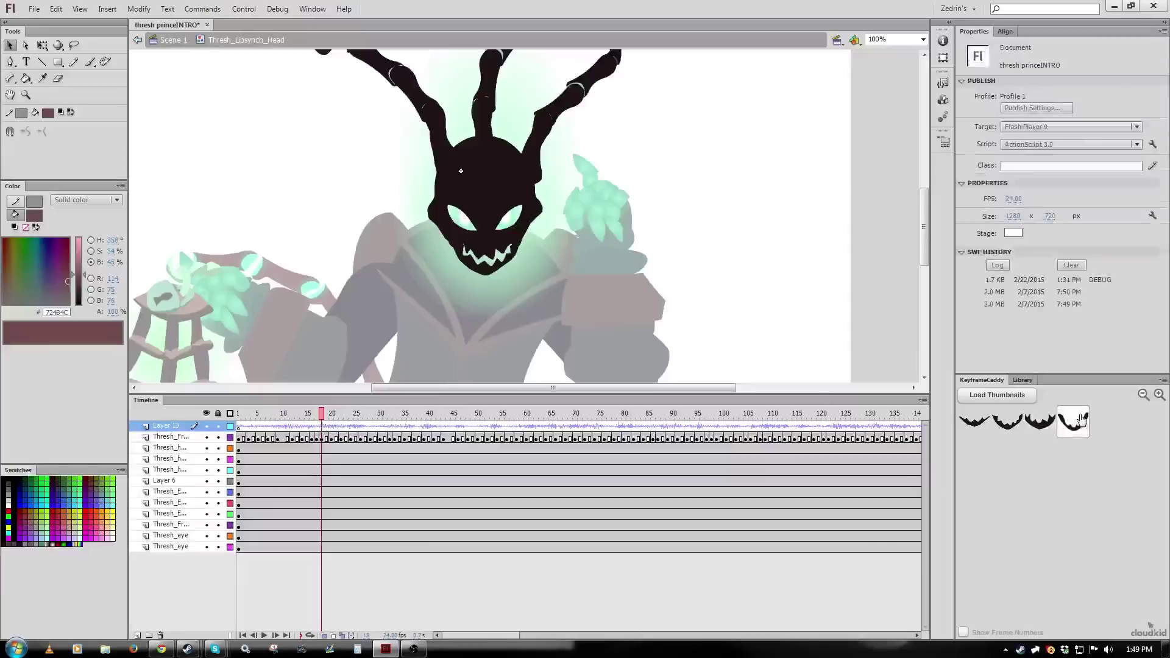
pyautogui.press('Return')
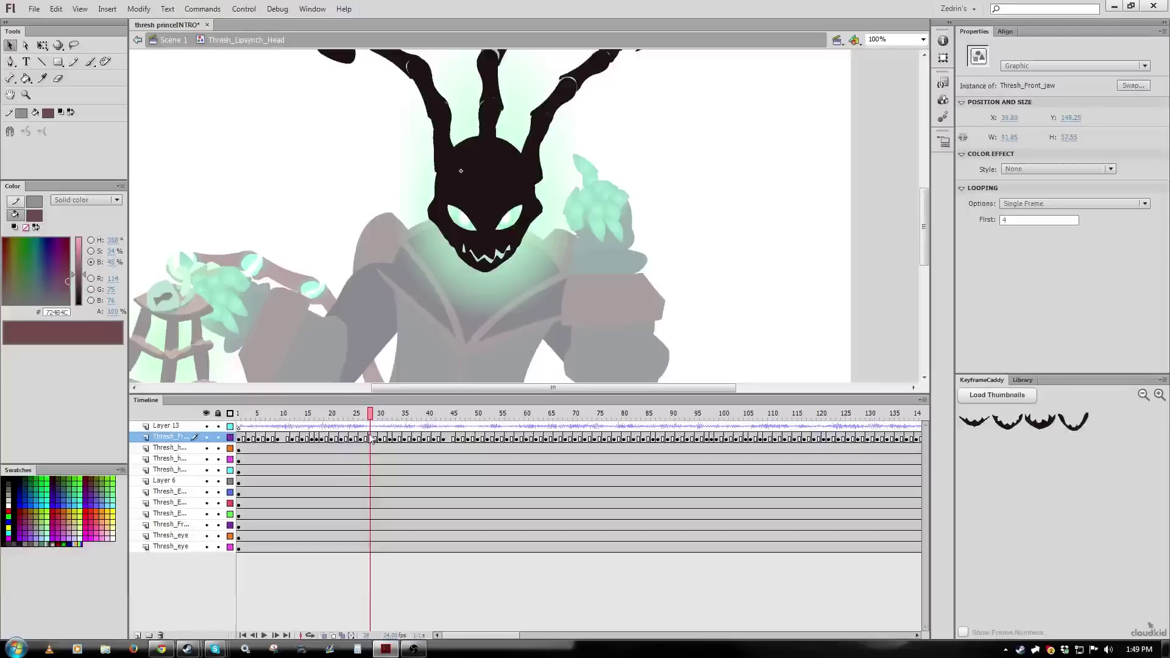
pyautogui.click(1071, 421)
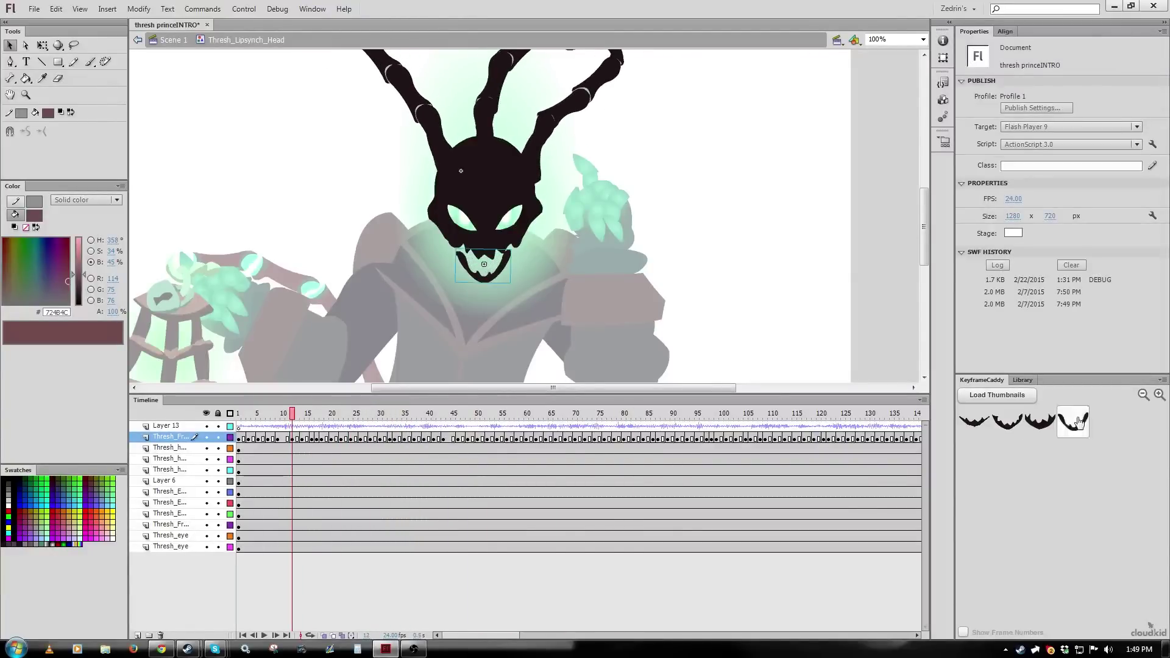
# Play the head clip to check the jaw timing, and save the file back in Scene 1
pyautogui.moveTo(302, 439); pyautogui.dragTo(435, 430)
pyautogui.click(311, 480)
pyautogui.click(271, 469)
pyautogui.press('Return')
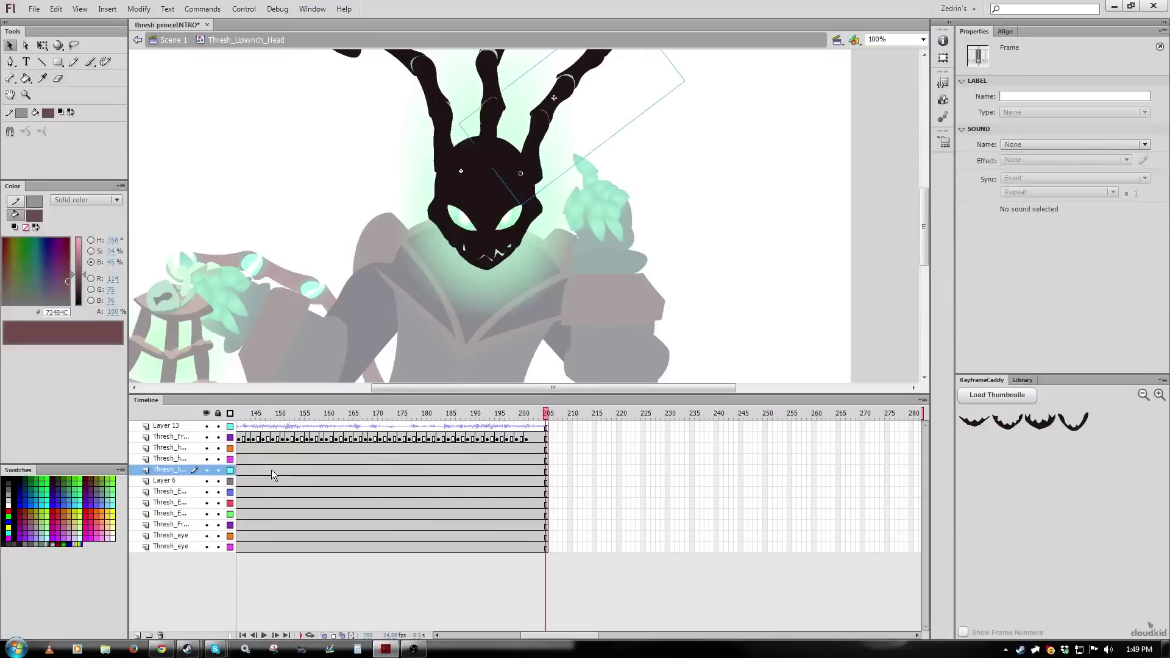
pyautogui.doubleClick(614, 296)
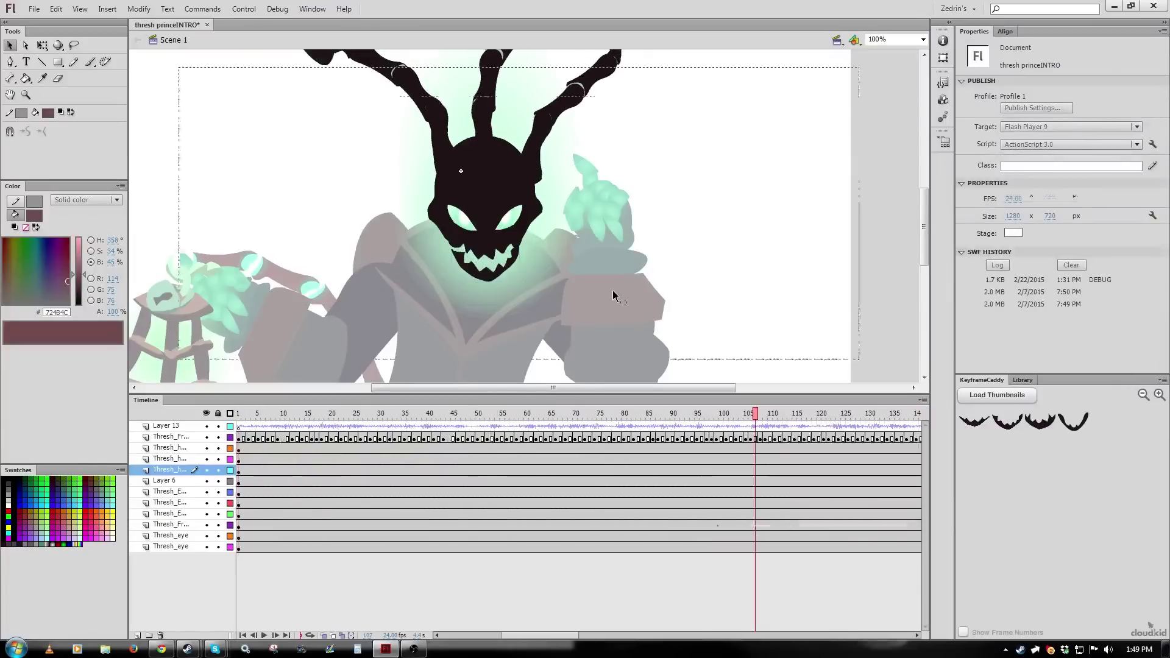
pyautogui.hotkey('ctrl', 's')
# Lock every layer except the head layer and move the head instance's transformation point to just above the teeth
pyautogui.moveTo(457, 635); pyautogui.dragTo(473, 636)
pyautogui.moveTo(259, 415); pyautogui.dragTo(505, 471)
pyautogui.click(503, 461)
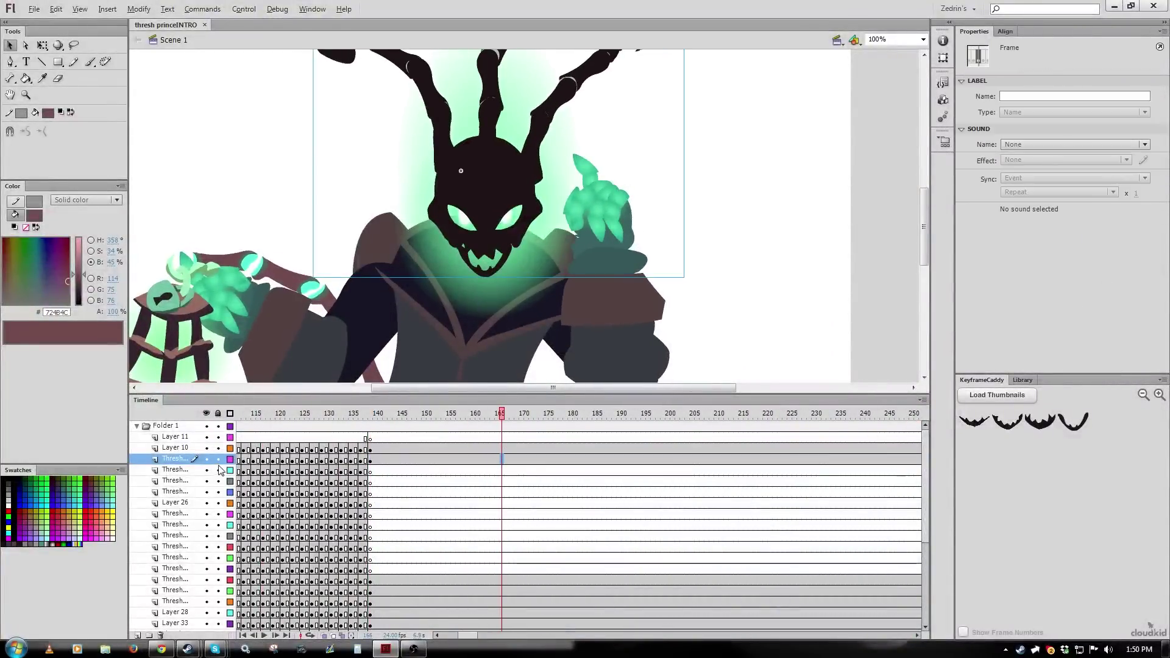
pyautogui.keyDown('alt'); pyautogui.click(217, 470); pyautogui.keyUp('alt')
pyautogui.press('q')
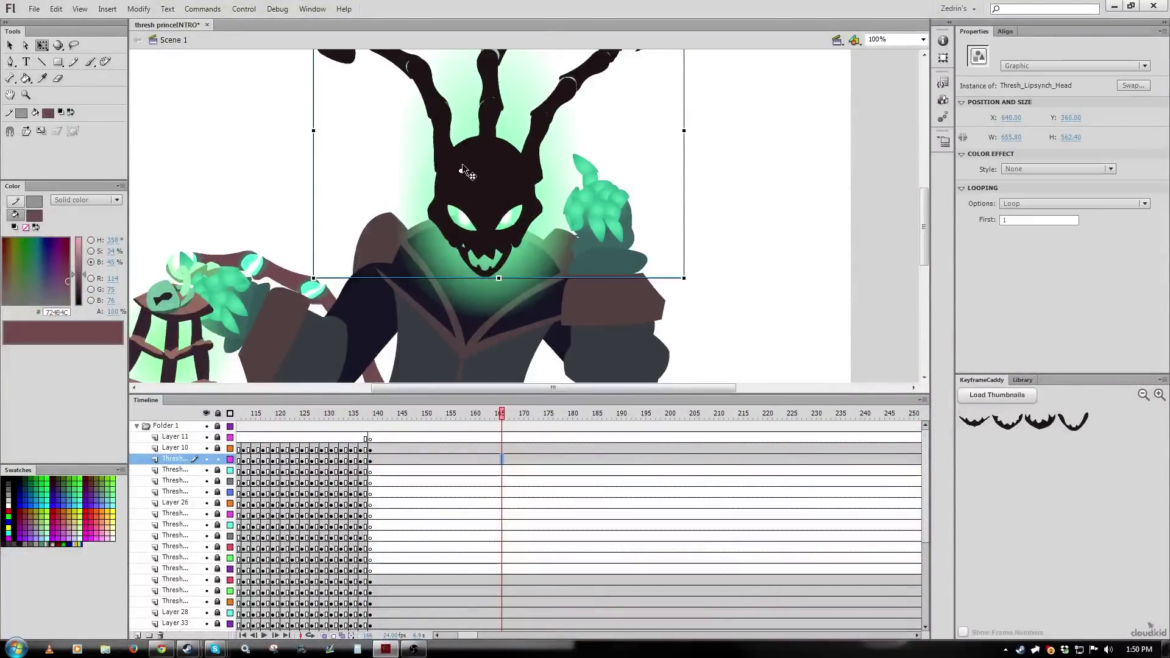
pyautogui.scroll(2, 511, 235)
pyautogui.scroll(-1, 511, 235)
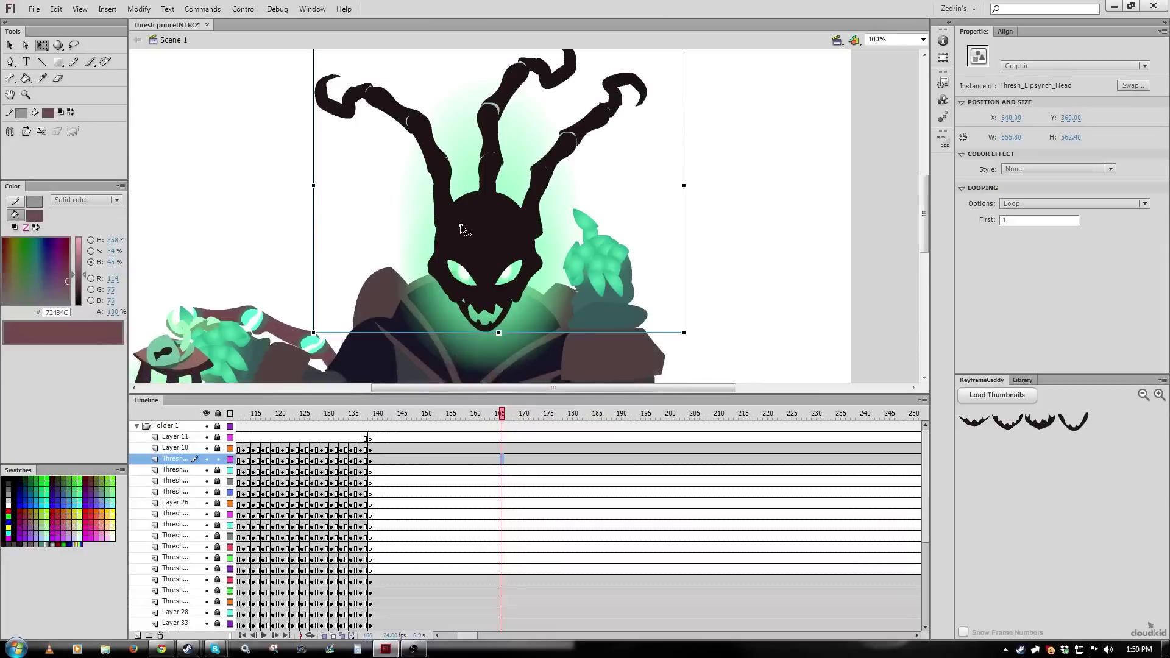
pyautogui.click(485, 291)
# Insert a head keyframe at frame 165, tilt the head slightly counter-clockwise and nudge its position
pyautogui.moveTo(502, 415); pyautogui.dragTo(497, 445)
pyautogui.click(501, 291)
pyautogui.press('F6')
pyautogui.moveTo(689, 342); pyautogui.dragTo(691, 334)
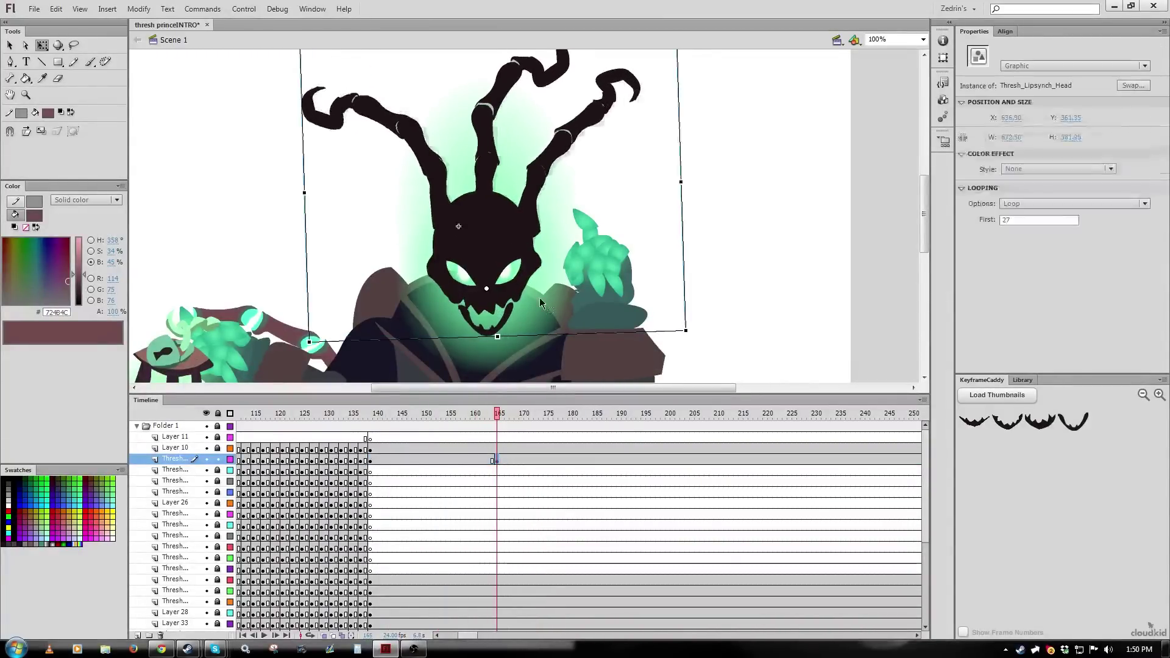
pyautogui.moveTo(503, 295); pyautogui.dragTo(506, 293)
# Add head keyframes at frames 175 and 178, turning the head back to level and shifting it slightly
pyautogui.moveTo(497, 415); pyautogui.dragTo(545, 454)
pyautogui.press('F6')
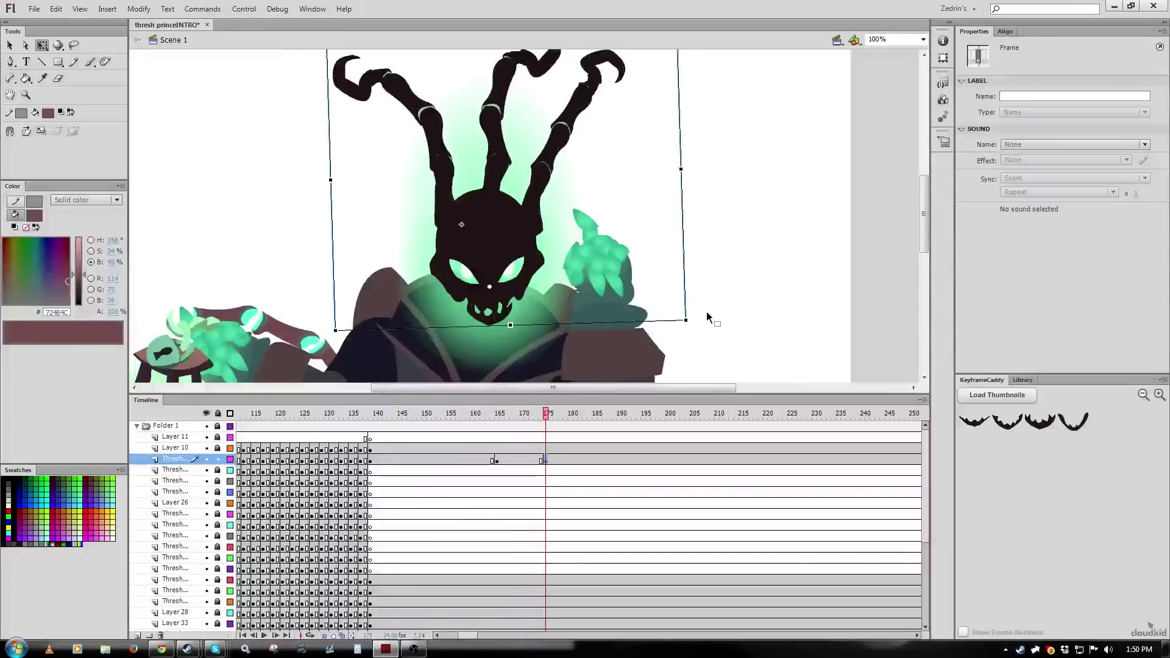
pyautogui.moveTo(690, 322); pyautogui.dragTo(688, 329)
pyautogui.moveTo(506, 295); pyautogui.dragTo(503, 299)
pyautogui.moveTo(546, 415); pyautogui.dragTo(561, 415)
pyautogui.press('F6')
pyautogui.click(505, 296)
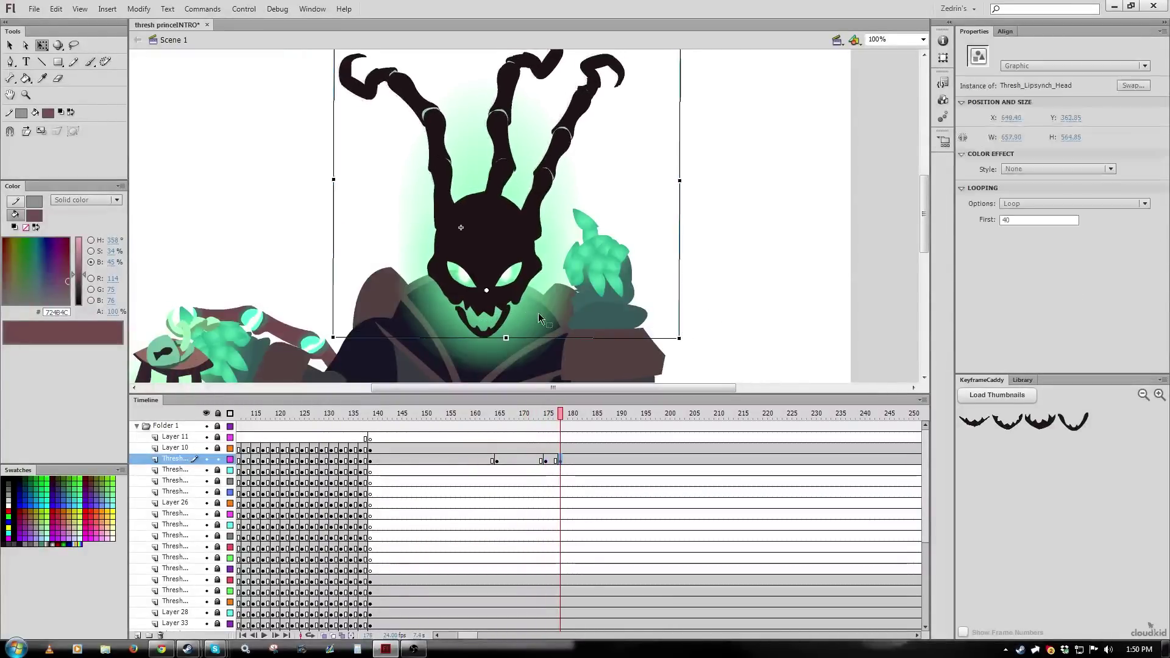
# Add head keyframes at frames 189 and 192, tilting the head slightly counter-clockwise and nudging it at frame 192
pyautogui.click(614, 460)
pyautogui.press('F6')
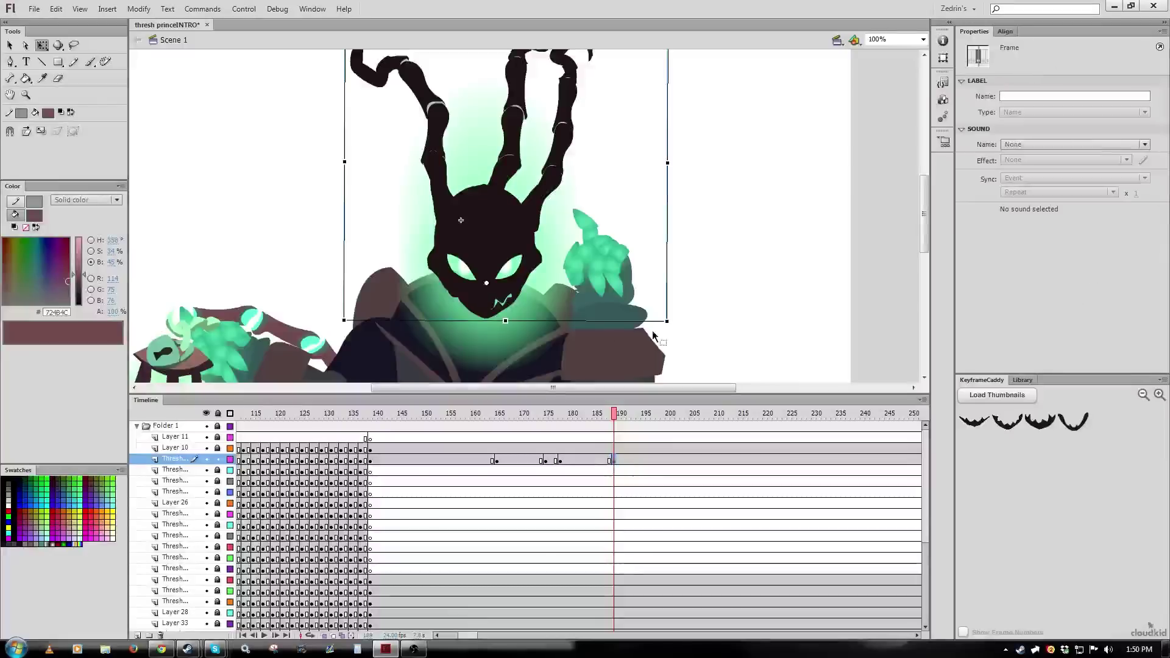
pyautogui.moveTo(675, 329); pyautogui.dragTo(665, 333)
pyautogui.click(628, 414)
pyautogui.press('F6')
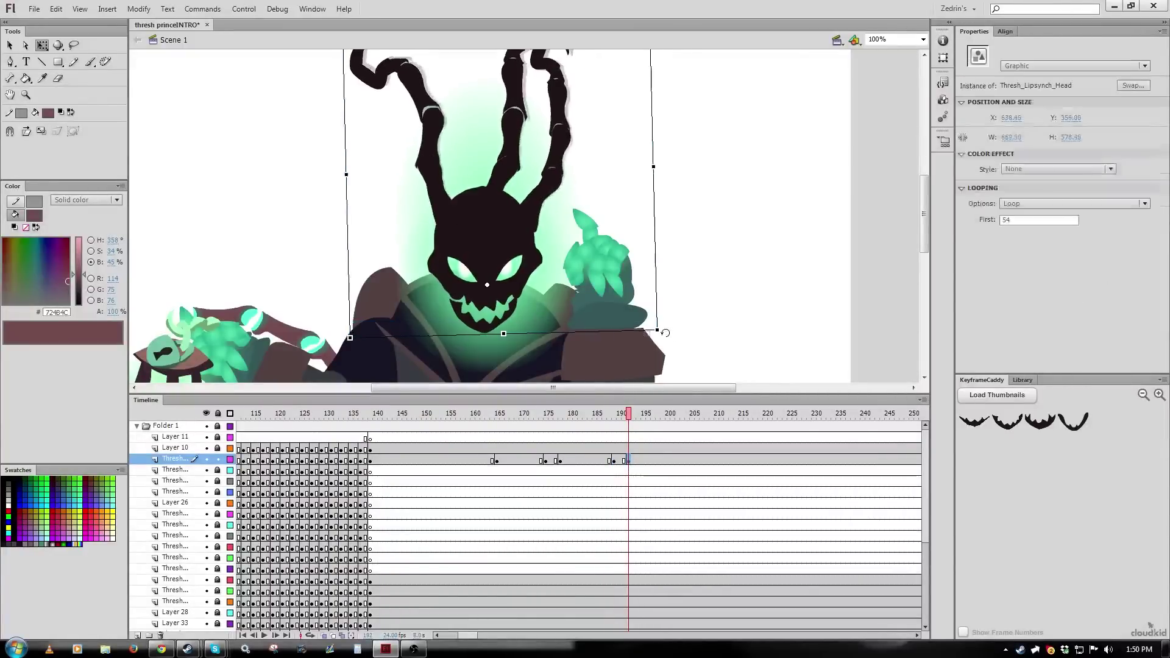
pyautogui.moveTo(492, 282); pyautogui.dragTo(496, 281)
# Insert a head keyframe at frame 198 with the head tilted clockwise and shifted sideways
pyautogui.moveTo(629, 416); pyautogui.dragTo(653, 416)
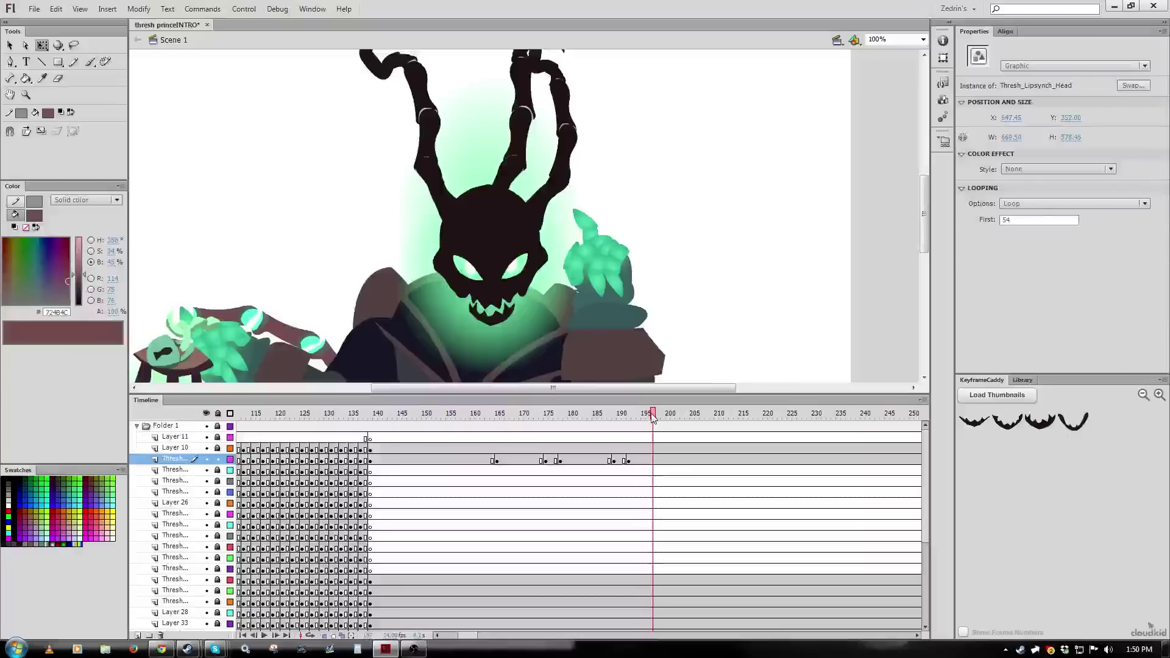
pyautogui.click(656, 460)
pyautogui.press('F6')
pyautogui.click(508, 295)
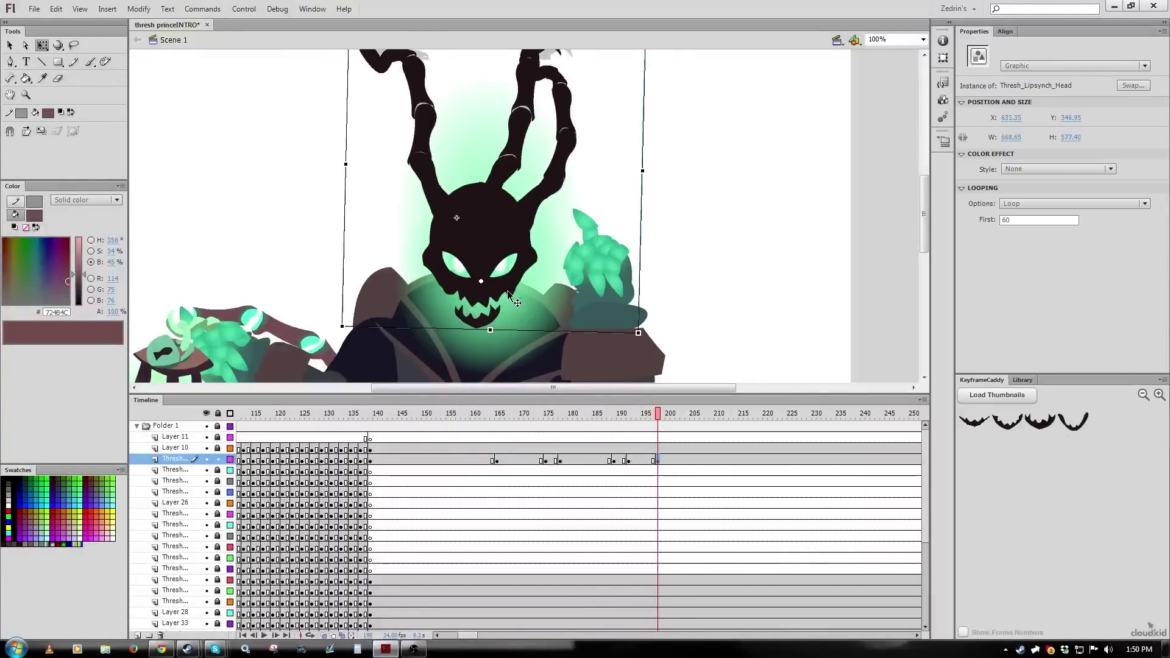
# Retime the newest head keyframe to frame 197, clearing the stray keyframe and replaying the section to check it
pyautogui.click(652, 461)
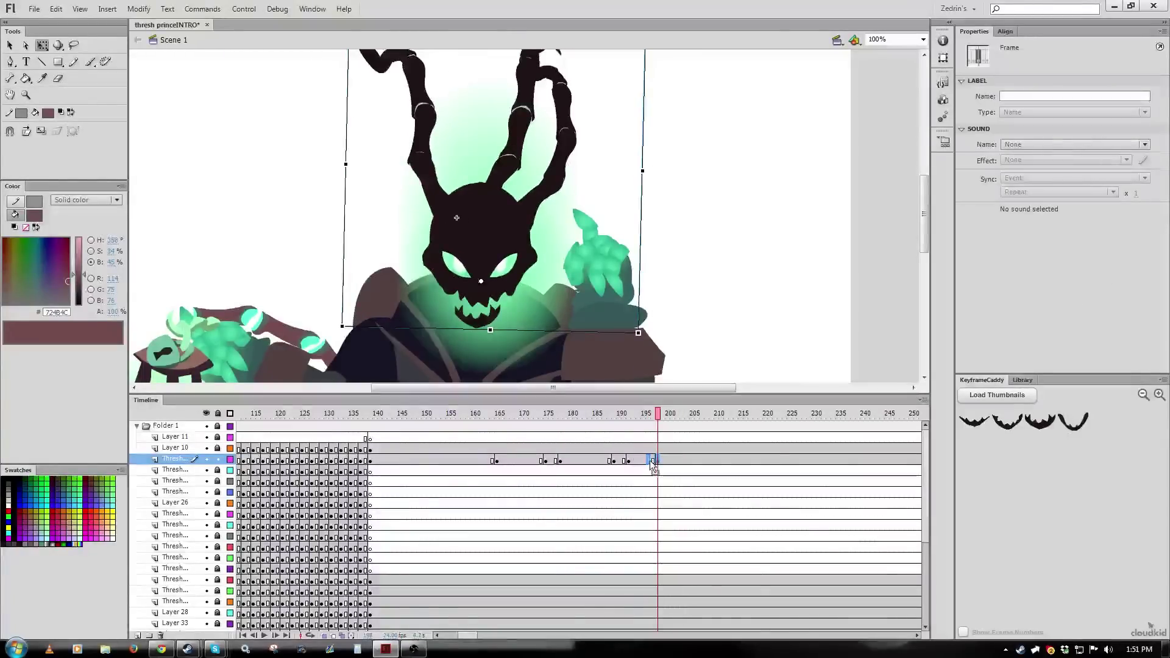
pyautogui.moveTo(651, 461); pyautogui.dragTo(649, 461)
pyautogui.rightClick(651, 461)
pyautogui.click(701, 243)
pyautogui.click(617, 416)
pyautogui.press('Return')
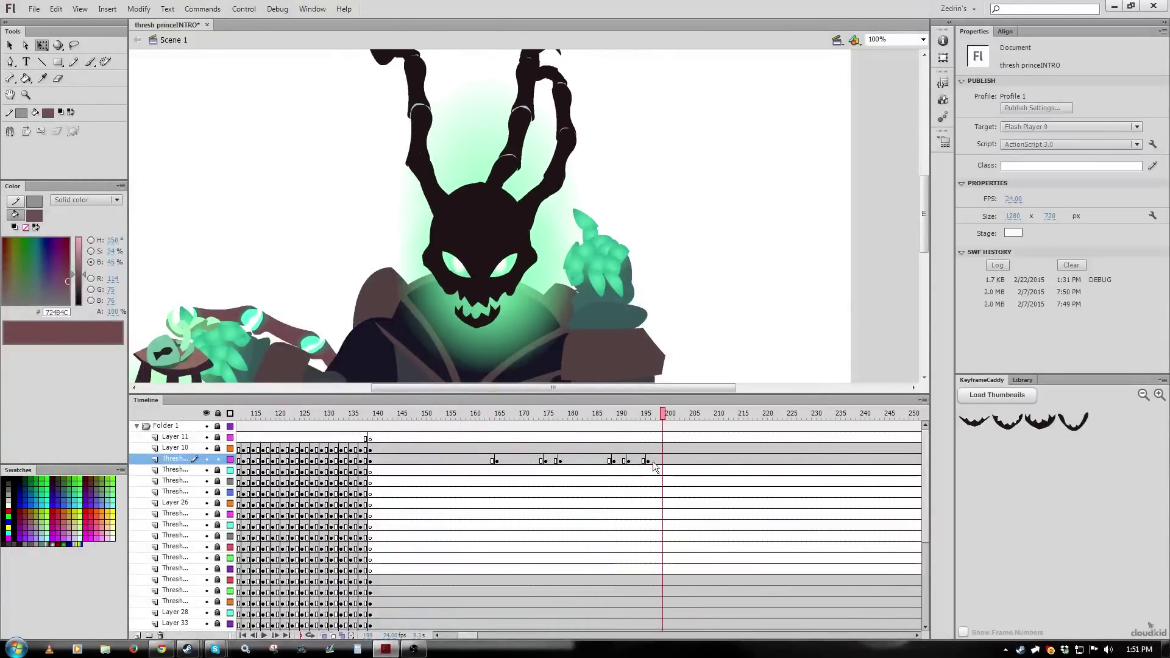
pyautogui.rightClick(648, 461)
pyautogui.click(689, 183)
# Add re-posed head keyframes at frames 204 and 215
pyautogui.click(688, 415)
pyautogui.press('F6')
pyautogui.click(757, 415)
pyautogui.press('F6')
pyautogui.moveTo(758, 461); pyautogui.dragTo(741, 462)
# Add re-posed head keyframes at frames 230, 256, 288, 336 and 339, and play the scene to check the motion
pyautogui.click(771, 416)
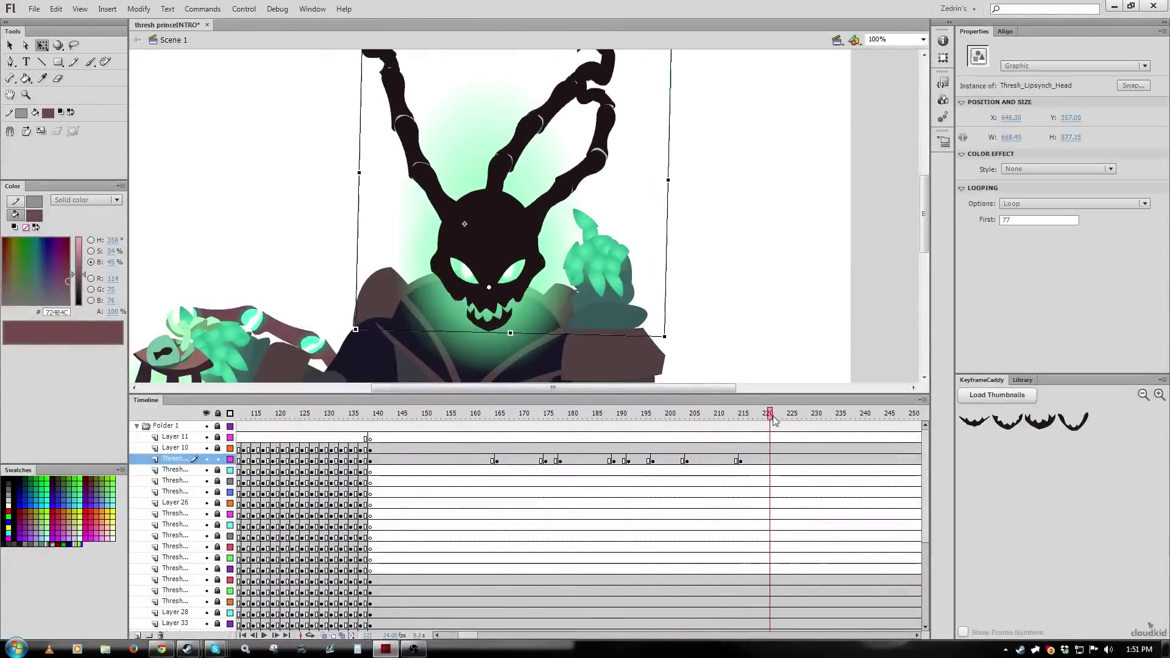
pyautogui.click(814, 416)
pyautogui.press('F6')
pyautogui.press('F6')
pyautogui.press('F6')
pyautogui.click(511, 416)
pyautogui.click(242, 415)
pyautogui.press('Return')
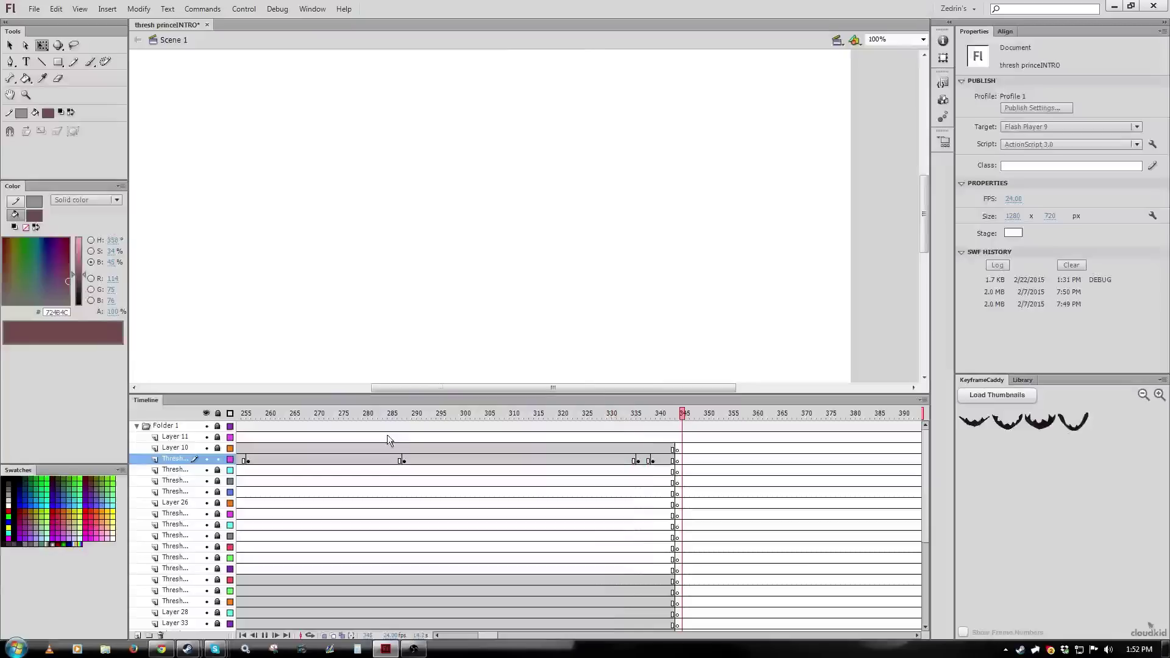
# Move the head keyframe at frame 336 earlier to frame 333
pyautogui.click(637, 462)
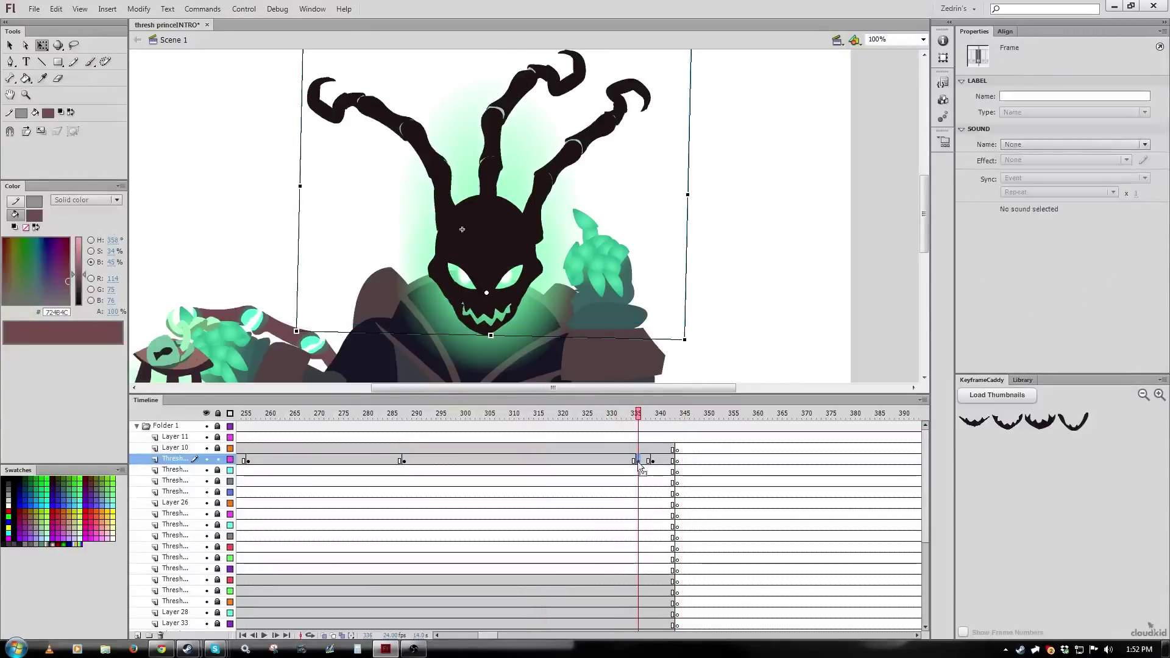
pyautogui.moveTo(602, 463); pyautogui.dragTo(627, 465)
pyautogui.rightClick(628, 464)
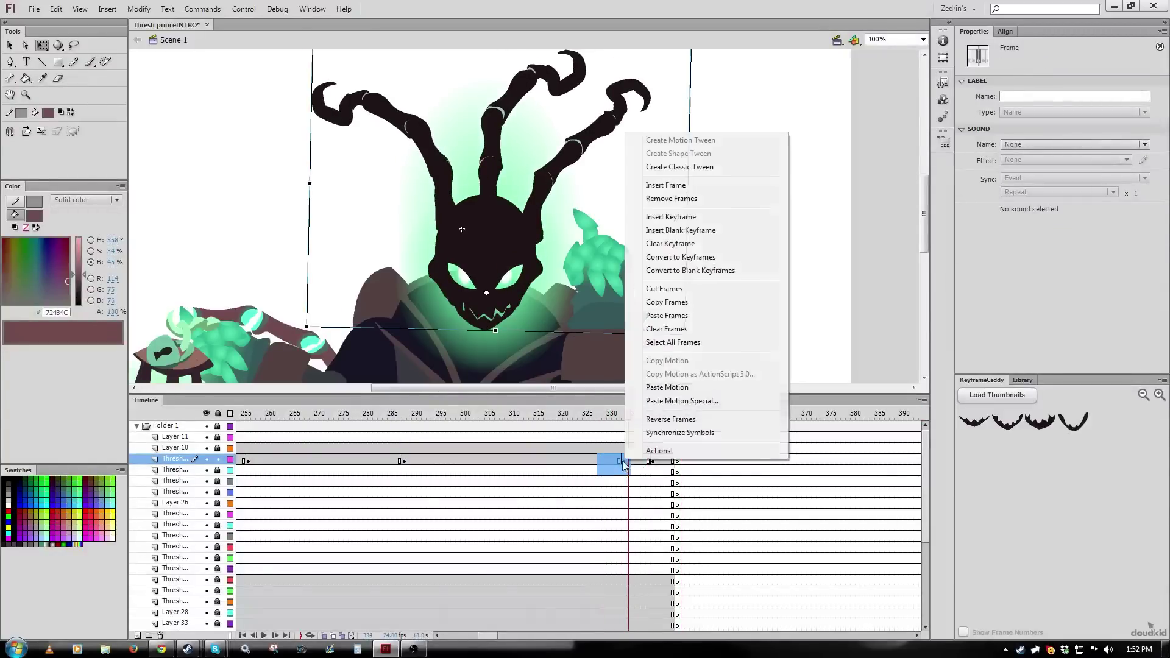
pyautogui.click(653, 447)
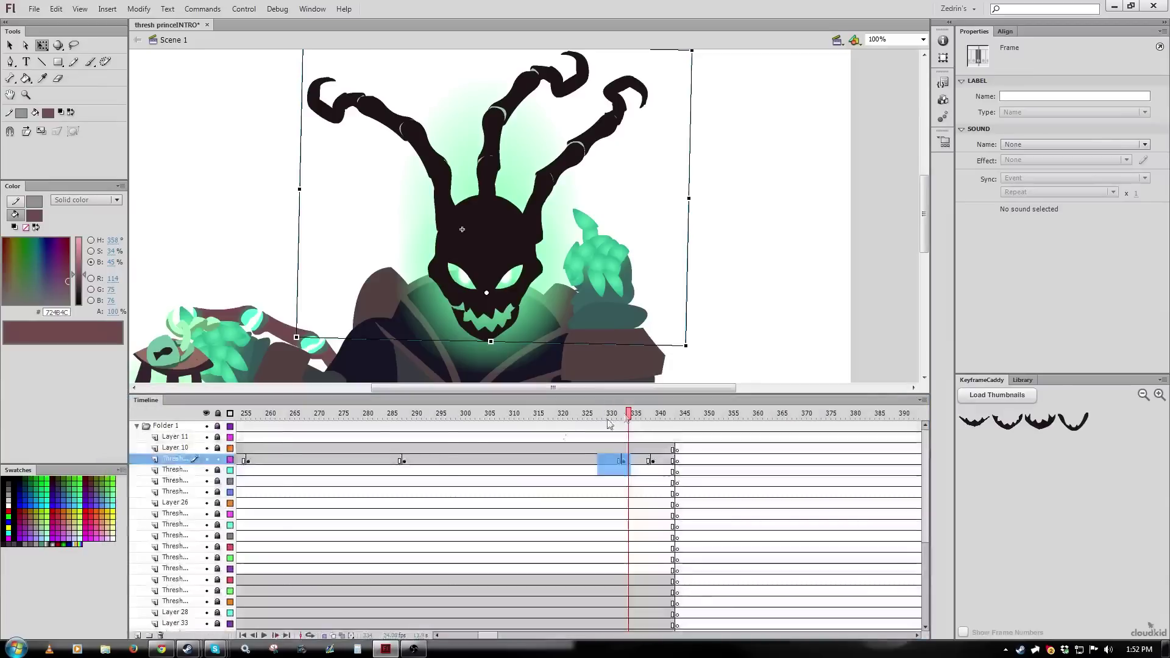
# Scrub through Scene 1 and examine the head poses and the gaps between the head layer's keyframes from frame 165 onward
pyautogui.moveTo(611, 417); pyautogui.dragTo(546, 580)
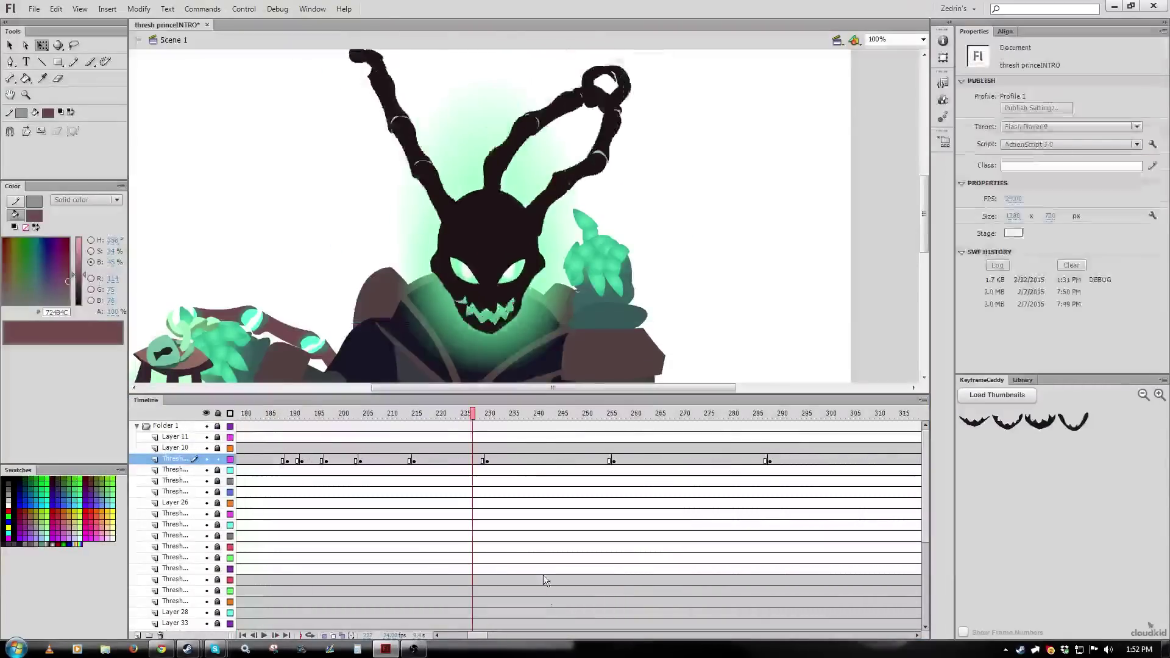
pyautogui.moveTo(483, 639)
pyautogui.mouseDown()
pyautogui.moveTo(496, 640)
pyautogui.moveTo(493, 628)
pyautogui.mouseUp()
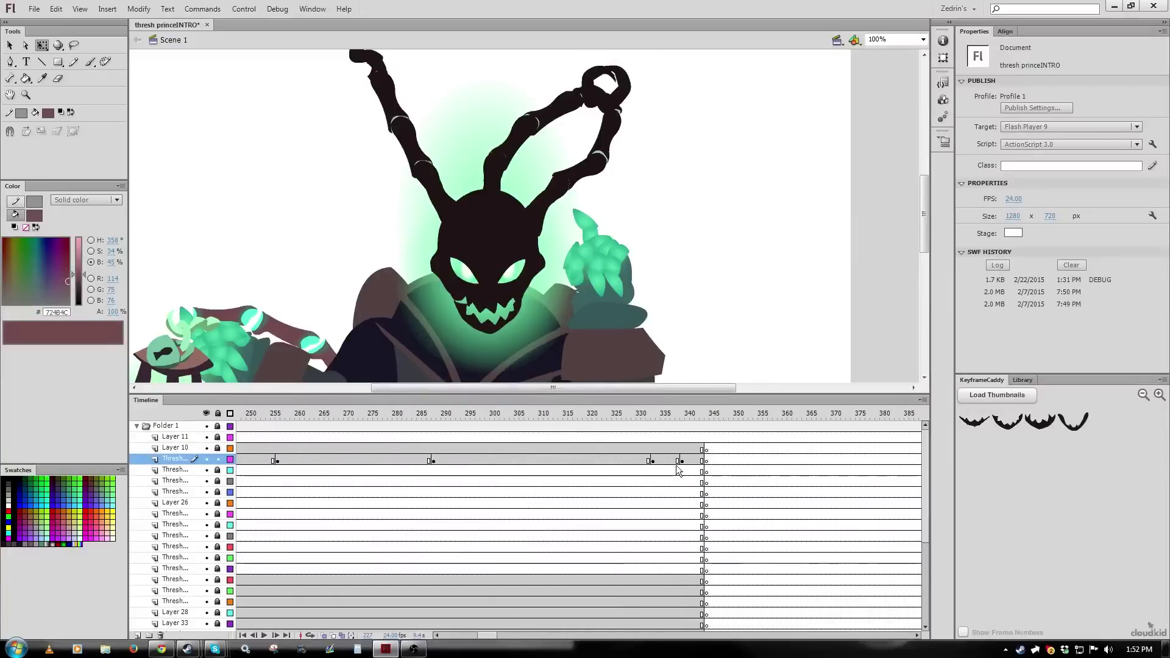
pyautogui.moveTo(488, 639); pyautogui.dragTo(454, 638)
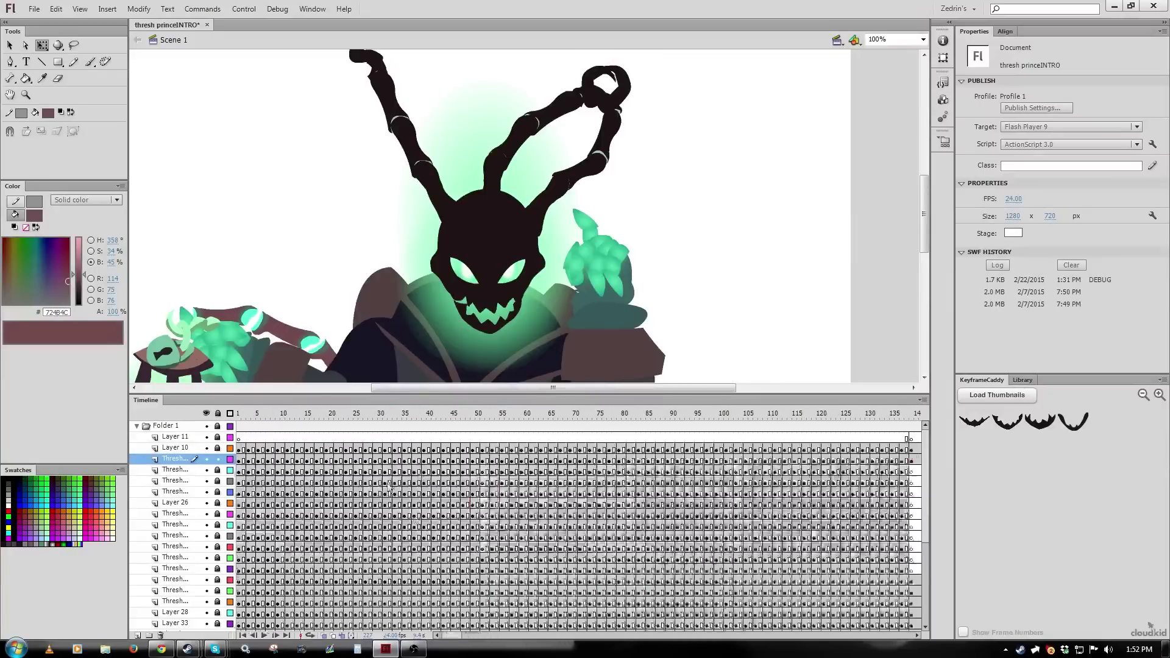
pyautogui.moveTo(638, 421); pyautogui.dragTo(969, 430)
pyautogui.moveTo(458, 638); pyautogui.dragTo(475, 637)
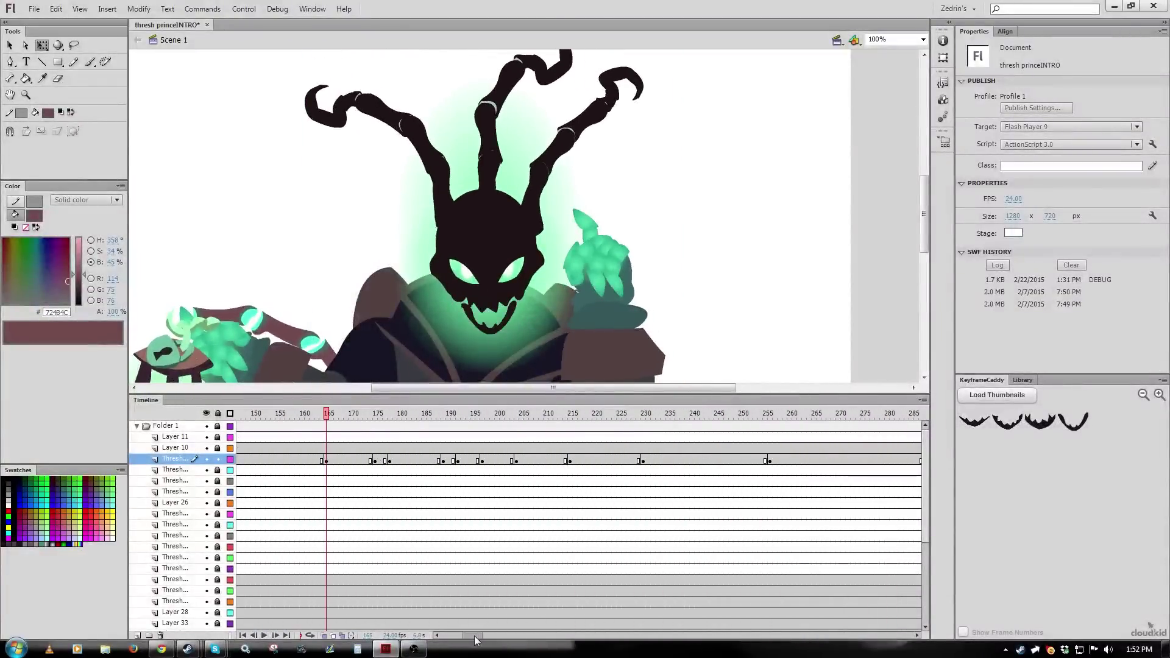
pyautogui.click(323, 461)
pyautogui.moveTo(309, 415)
pyautogui.mouseDown()
pyautogui.moveTo(261, 422)
pyautogui.moveTo(292, 427)
pyautogui.mouseUp()
pyautogui.click(318, 460)
pyautogui.click(463, 418)
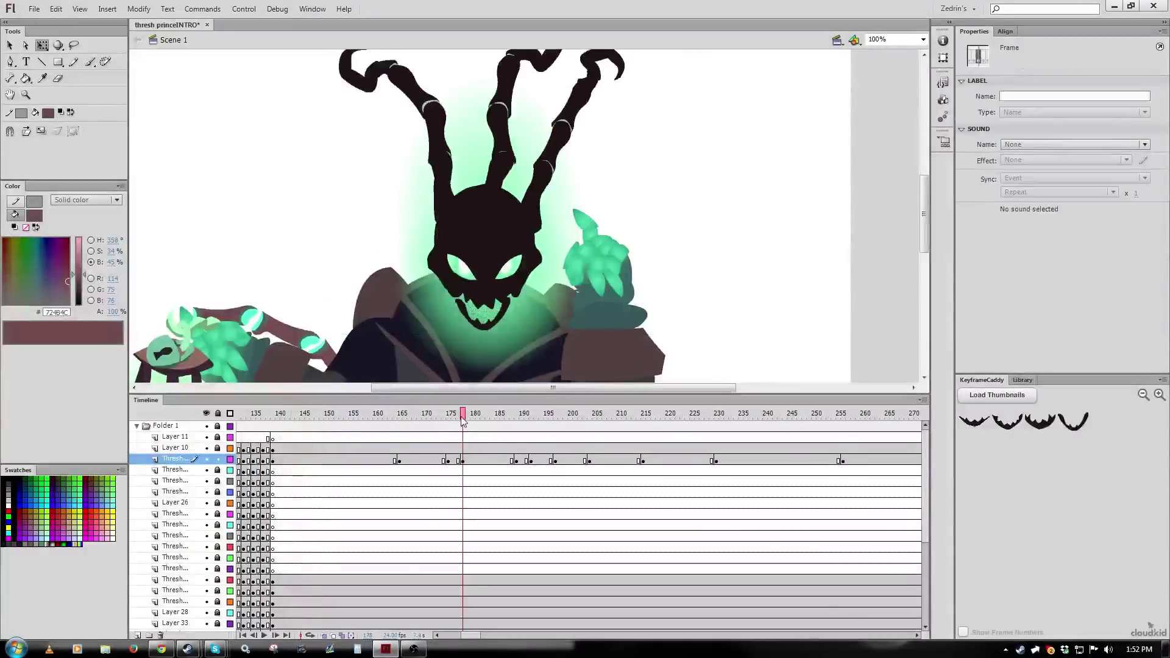
pyautogui.moveTo(468, 416); pyautogui.dragTo(570, 416)
pyautogui.click(573, 461)
pyautogui.moveTo(573, 461); pyautogui.dragTo(669, 461)
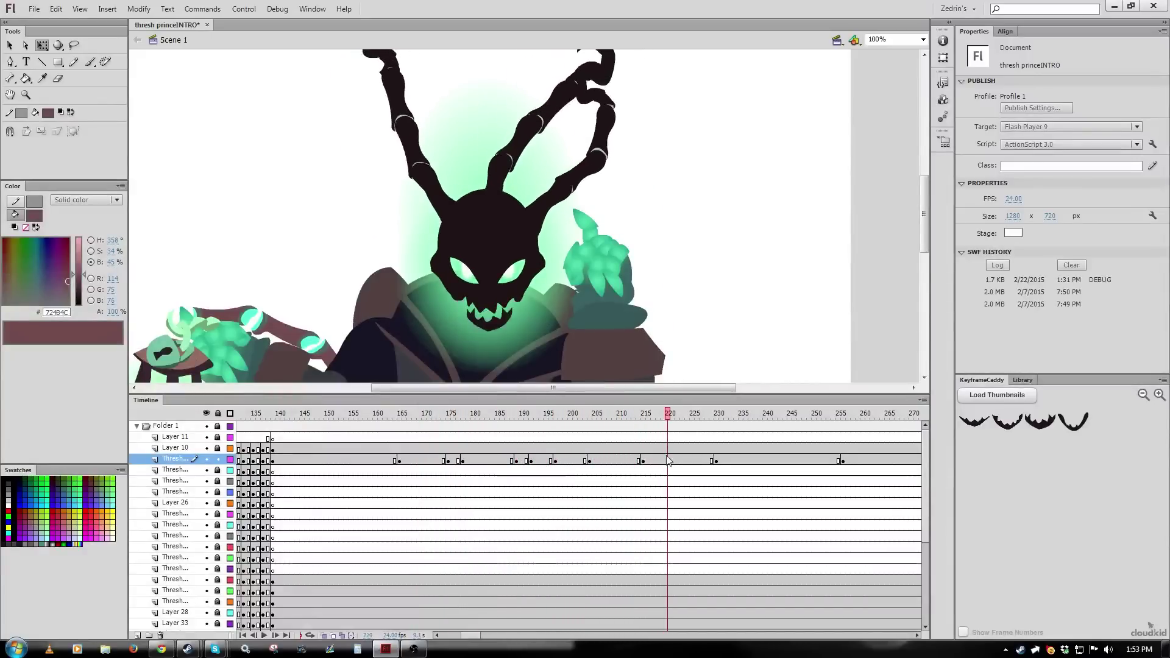
pyautogui.click(602, 462)
pyautogui.click(628, 456)
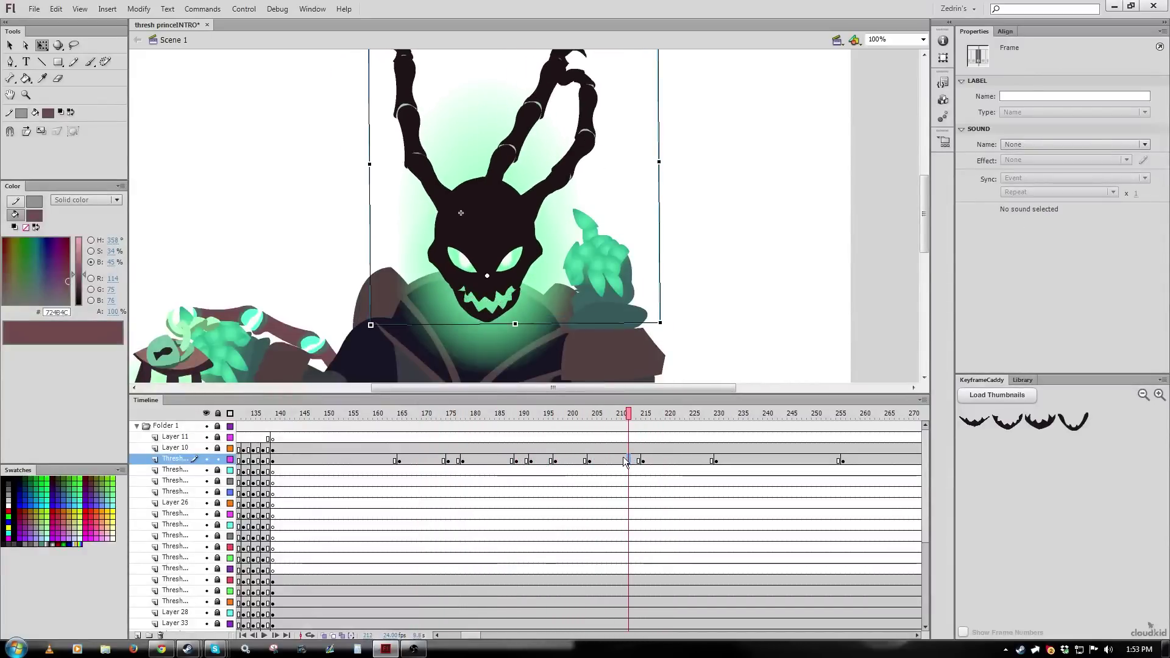
pyautogui.click(622, 462)
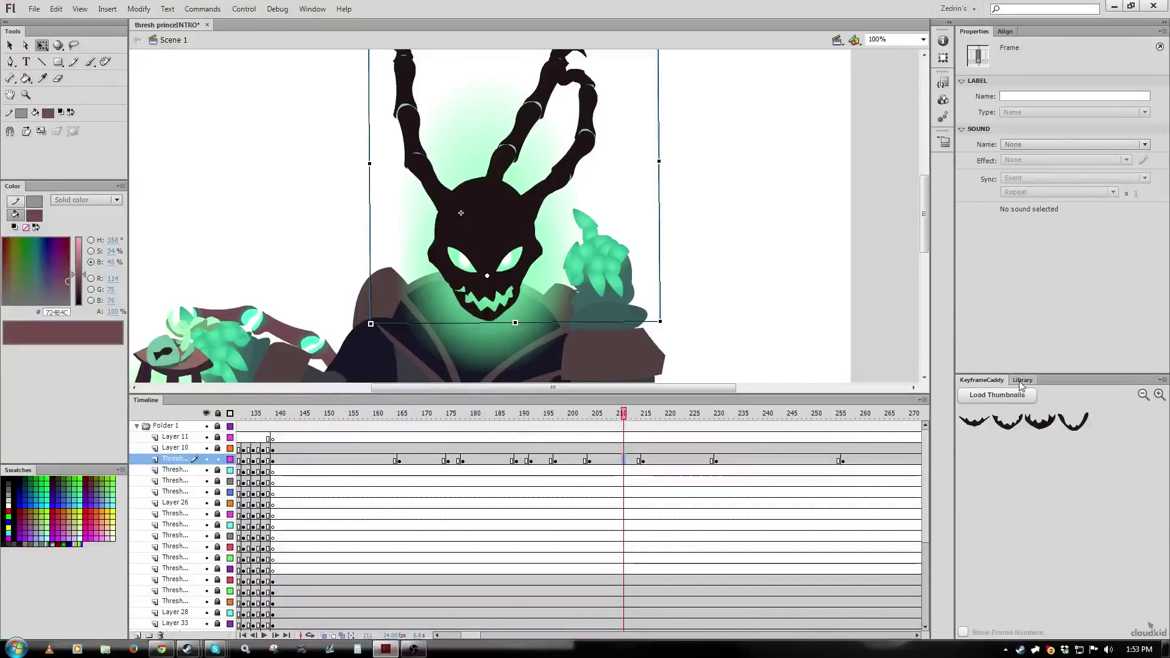
# Open the jAnimation HotKeys reference to view the tweening and easing keys, and close it
pyautogui.hotkey('ctrl', 'shift', 'h')
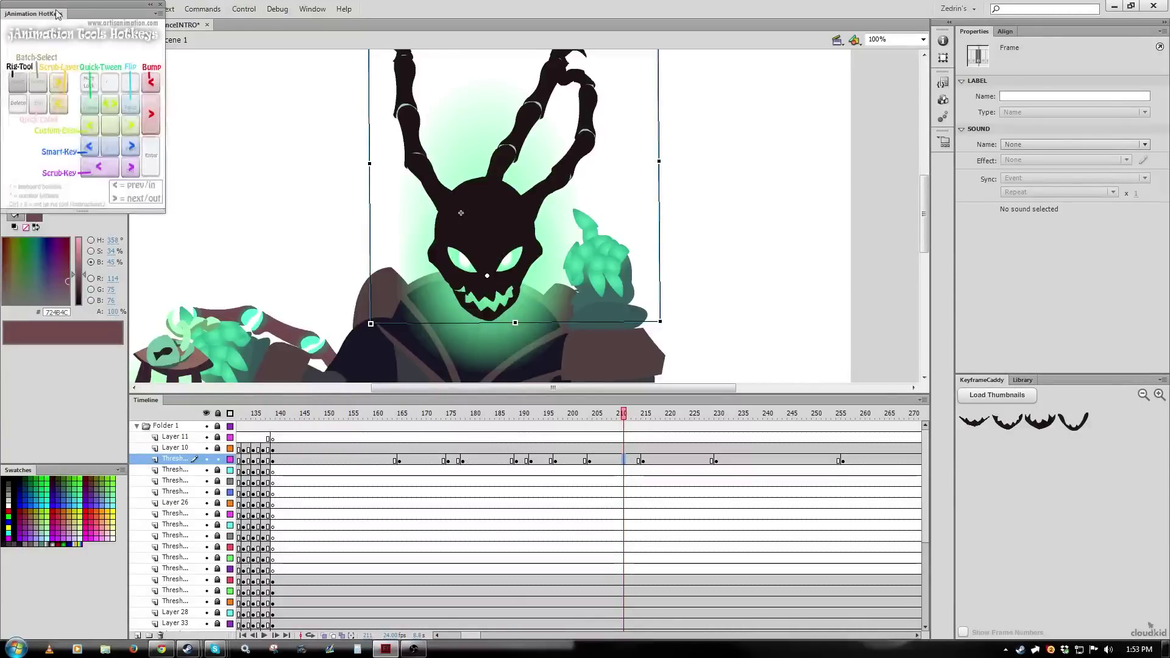
pyautogui.moveTo(70, 6); pyautogui.dragTo(999, 303)
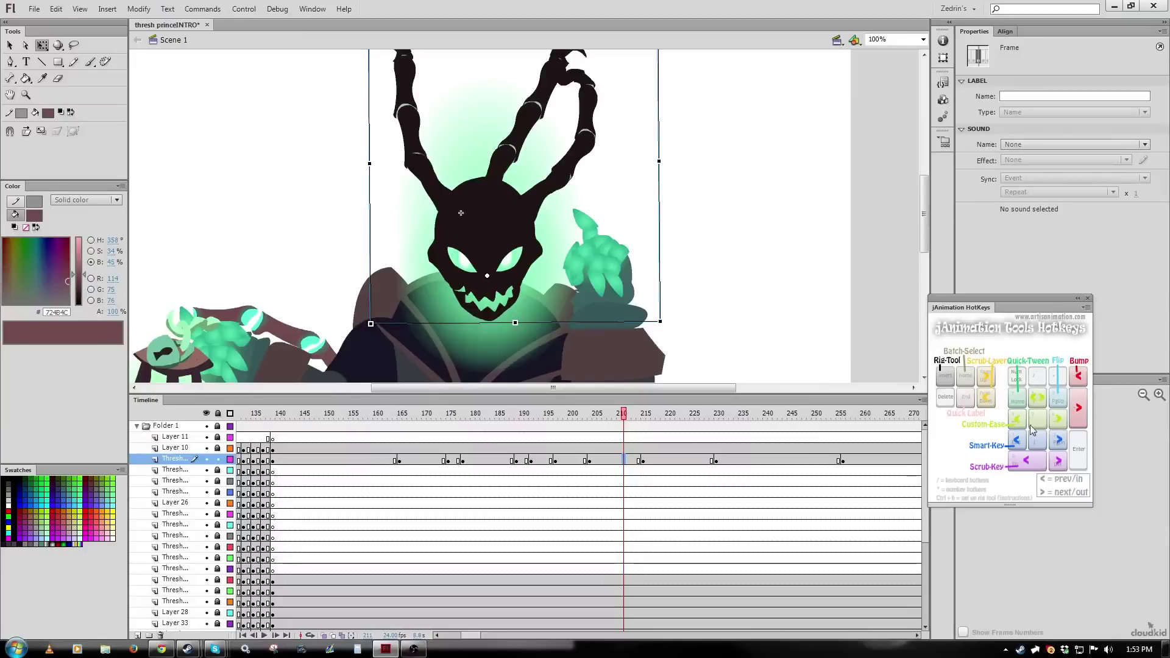
pyautogui.click(1089, 300)
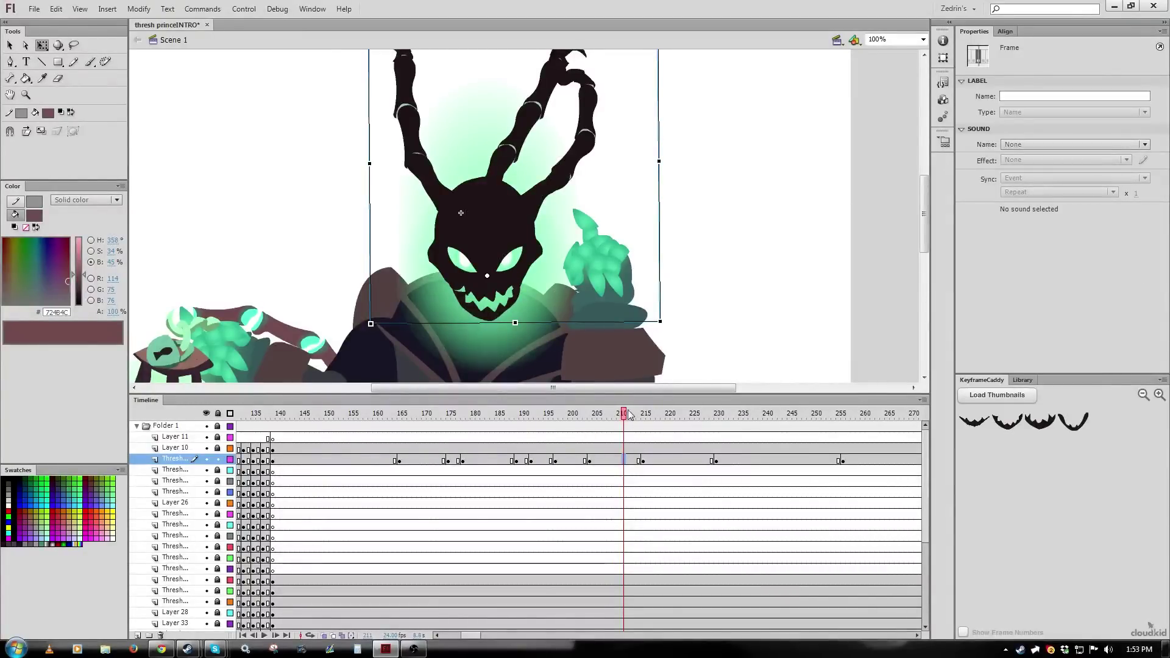
# Apply a classic tween with a custom ease of 75 between the head keyframes at frames 189 and 192
pyautogui.click(429, 412)
pyautogui.moveTo(426, 415); pyautogui.dragTo(525, 470)
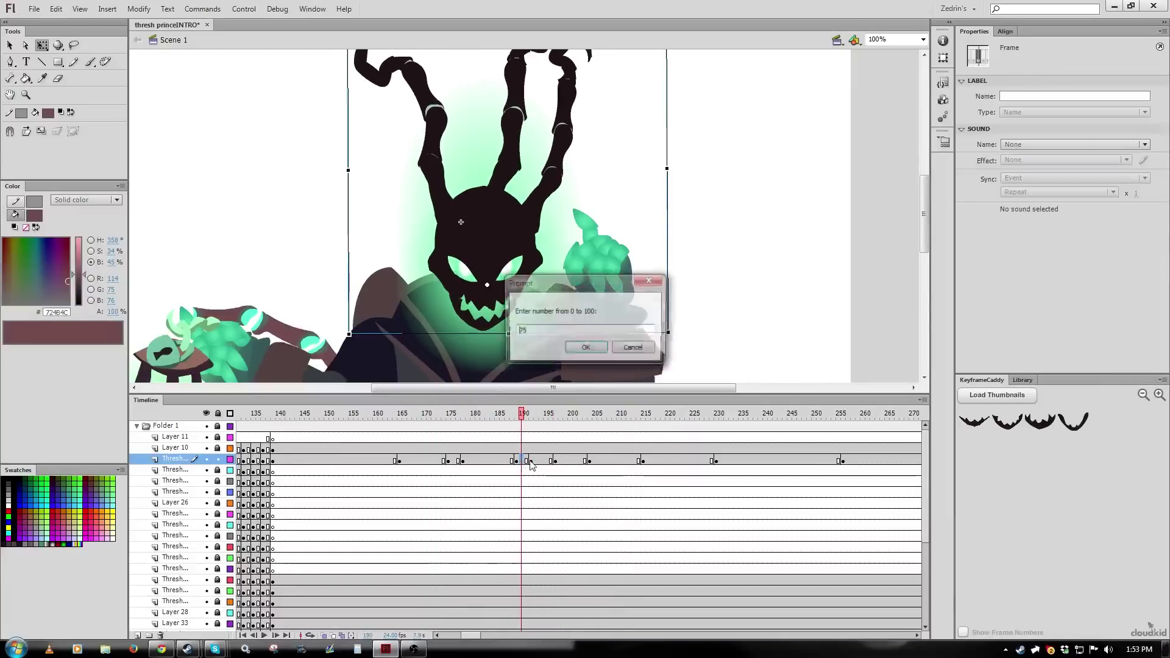
pyautogui.press('Return')
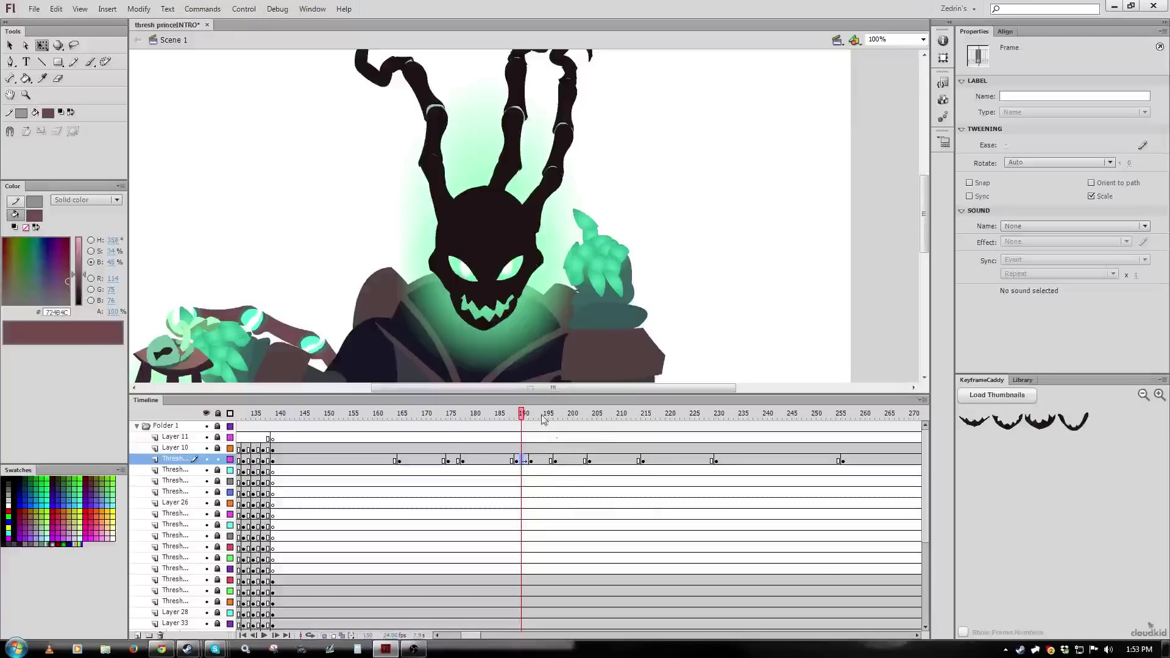
# Apply classic tweens with custom easing between the head keyframes at frames 192, 197 and 204
pyautogui.click(545, 460)
pyautogui.press('F3')
pyautogui.press('Return')
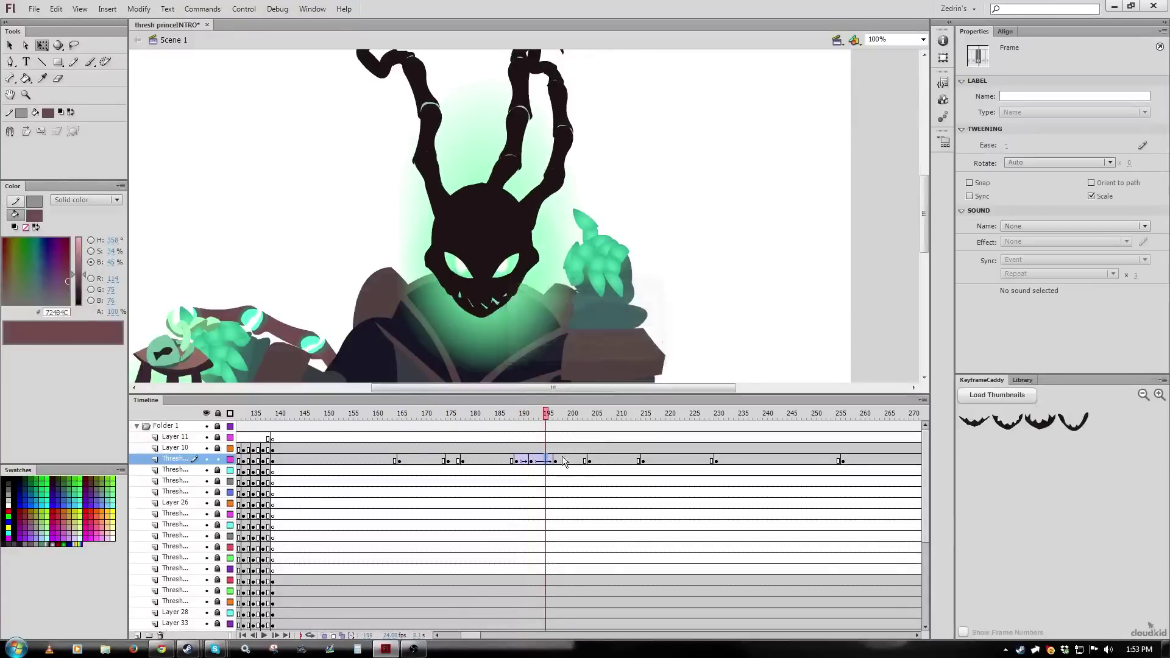
pyautogui.click(565, 460)
pyautogui.press('F3')
pyautogui.press('Return')
# Tween the head from frame 204 to 215 with a custom ease curve passing through 26.4% at frame 212
pyautogui.moveTo(572, 423); pyautogui.dragTo(678, 469)
pyautogui.click(613, 459)
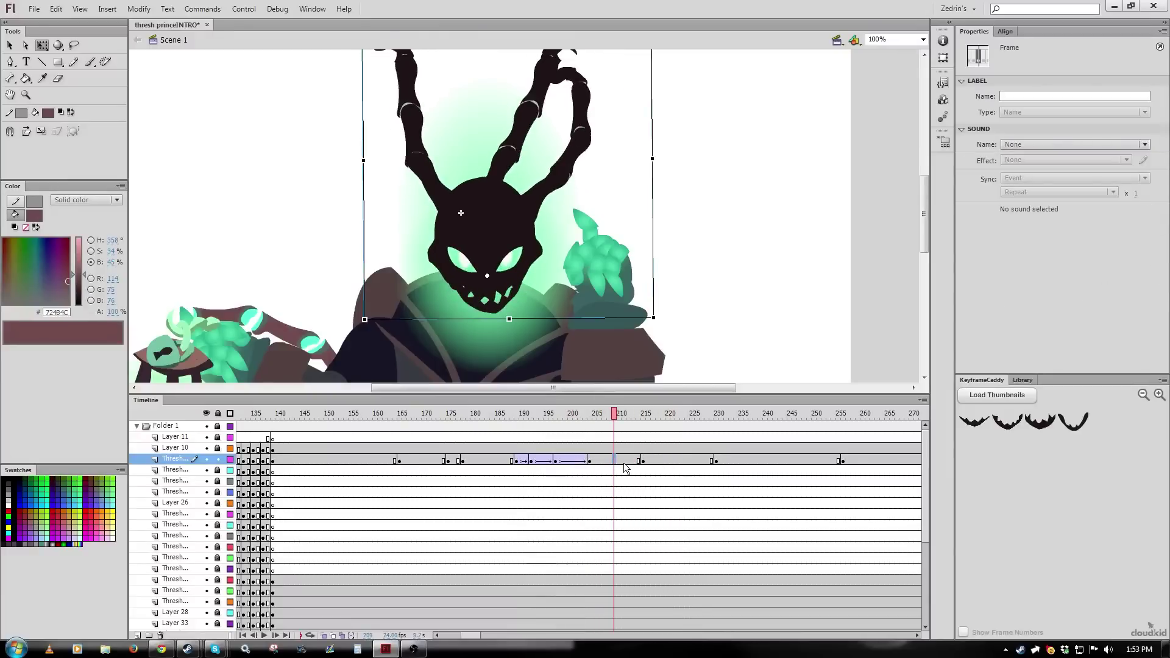
pyautogui.press('F3')
pyautogui.press('Return')
pyautogui.click(629, 460)
pyautogui.press('F4')
pyautogui.click(181, 110)
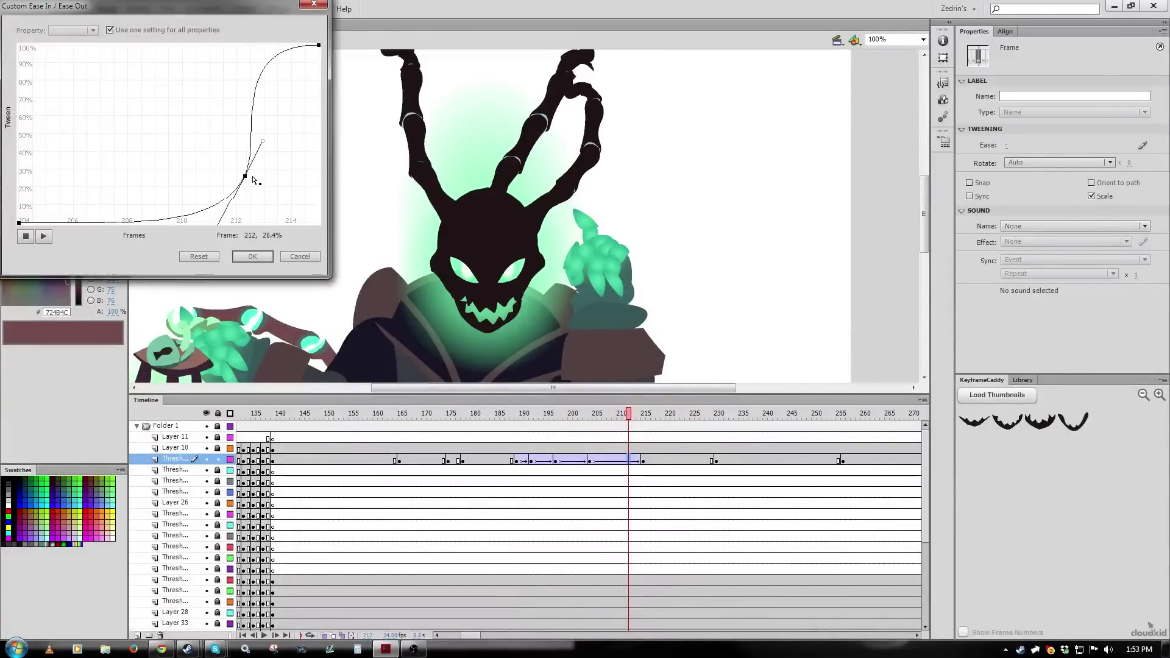
pyautogui.click(264, 260)
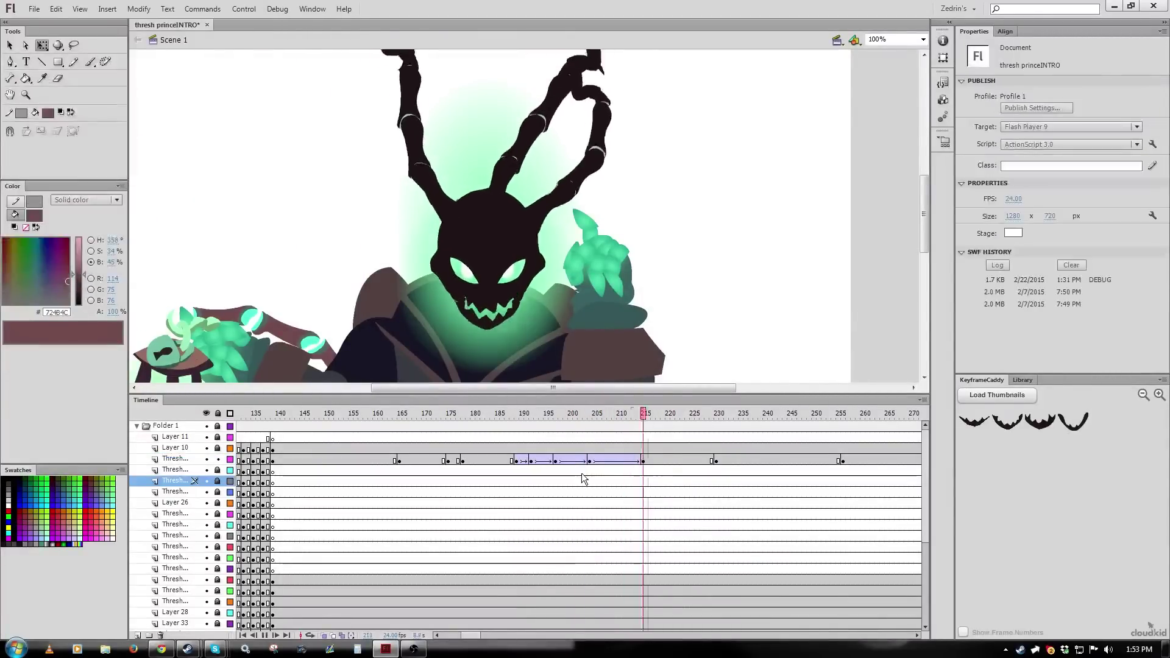
# Keyframe a slightly nudged head pose at frame 219 and tween the head from frame 215 through 219 to 230
pyautogui.click(658, 461)
pyautogui.press('.')
pyautogui.press('F6')
pyautogui.moveTo(503, 280); pyautogui.dragTo(502, 277)
pyautogui.click(649, 470)
pyautogui.click(651, 460)
pyautogui.press('F3')
pyautogui.click(683, 459)
pyautogui.press('F3')
# Play back the tweened head motion from about frame 183 to check its timing
pyautogui.click(593, 438)
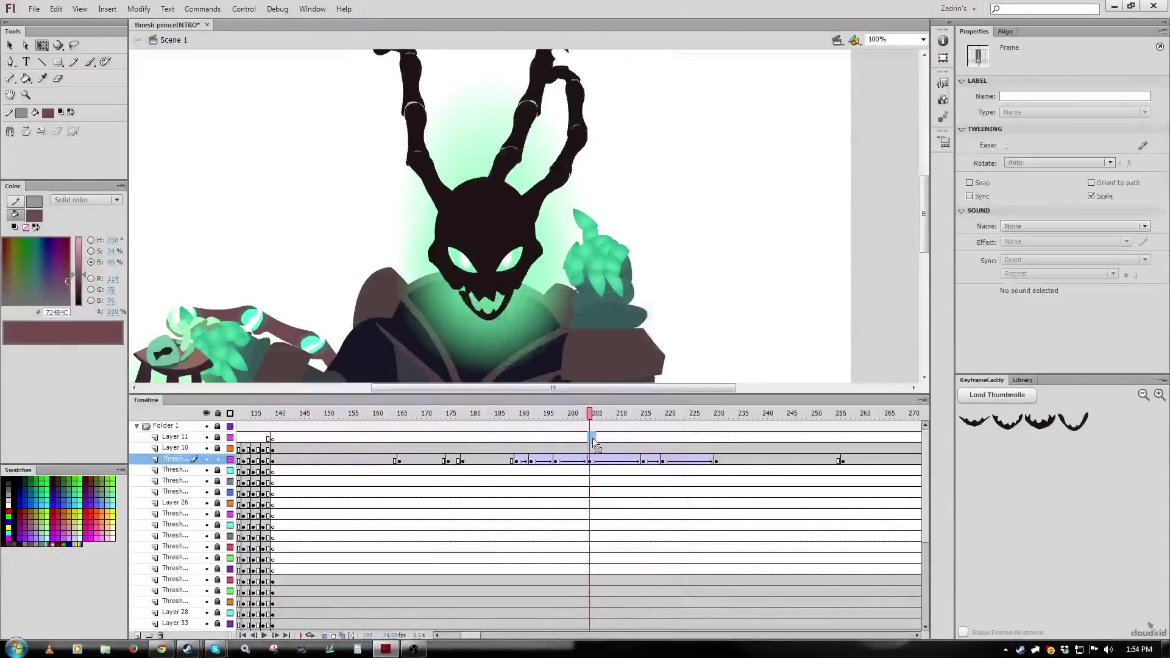
pyautogui.press('Return')
pyautogui.click(490, 459)
pyautogui.click(490, 461)
pyautogui.press('Return')
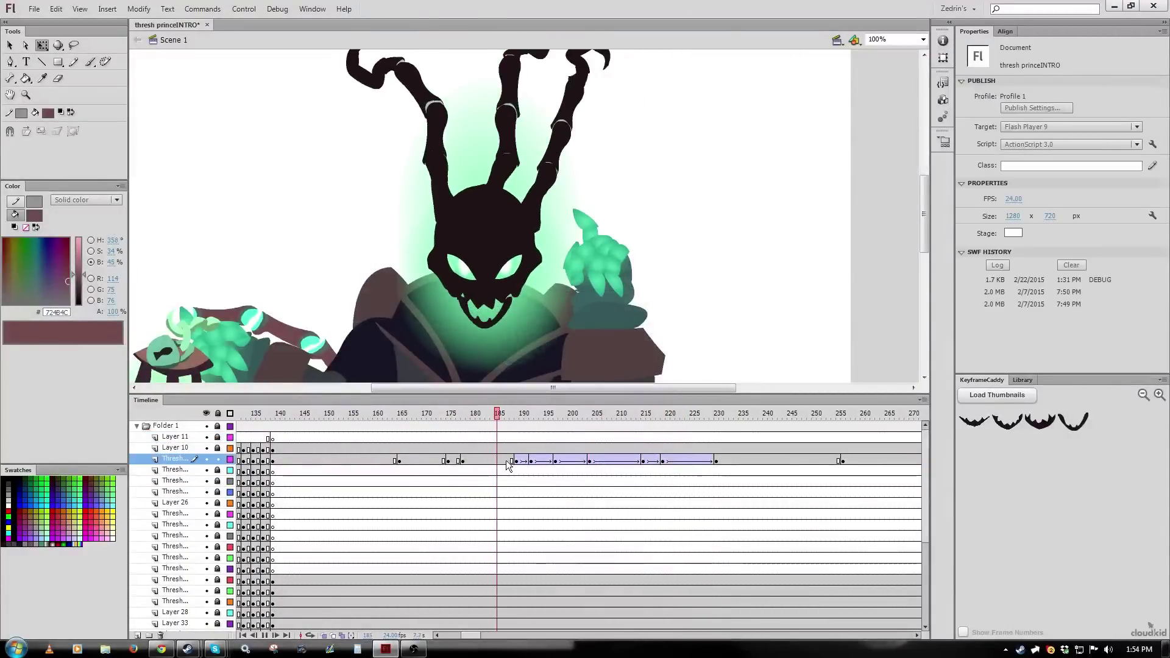
pyautogui.press('Return')
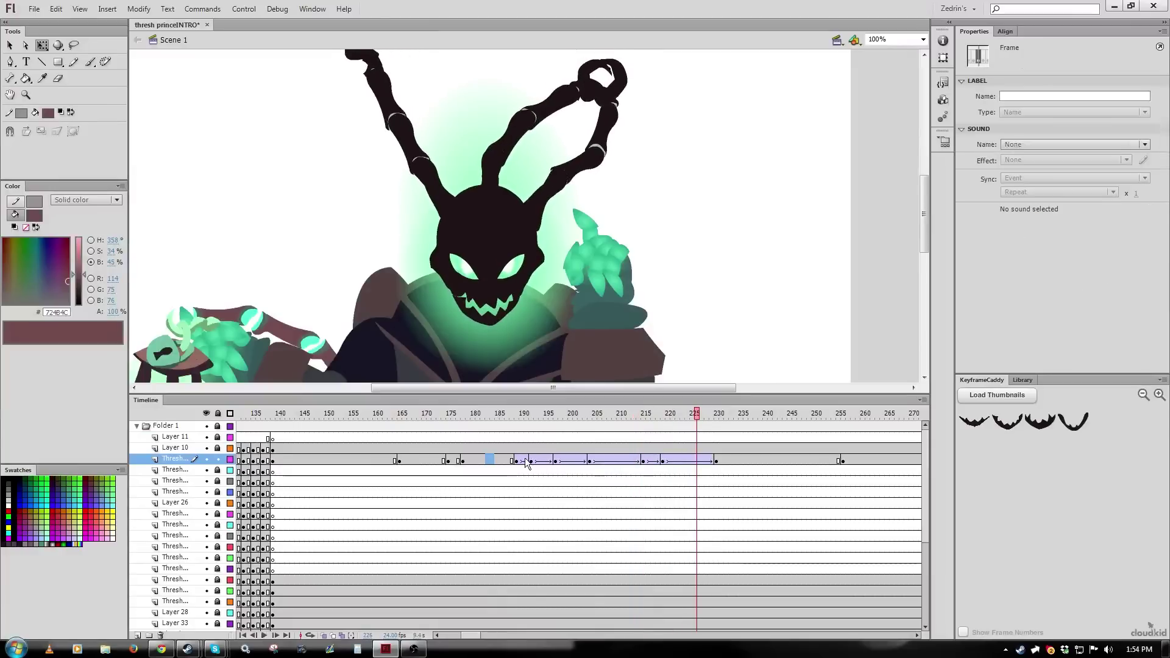
# Convert the head layer's tweened frames 189 to 230 into keyframes on twos with the Tween2Keys command
pyautogui.click(517, 462)
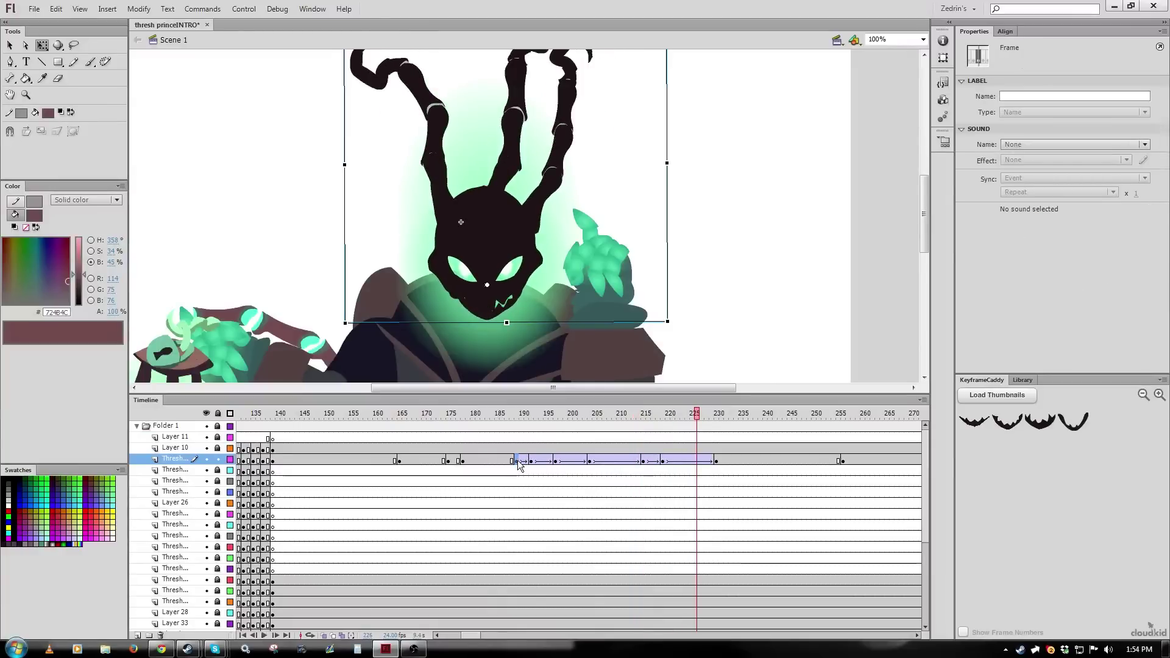
pyautogui.moveTo(533, 462); pyautogui.dragTo(713, 462)
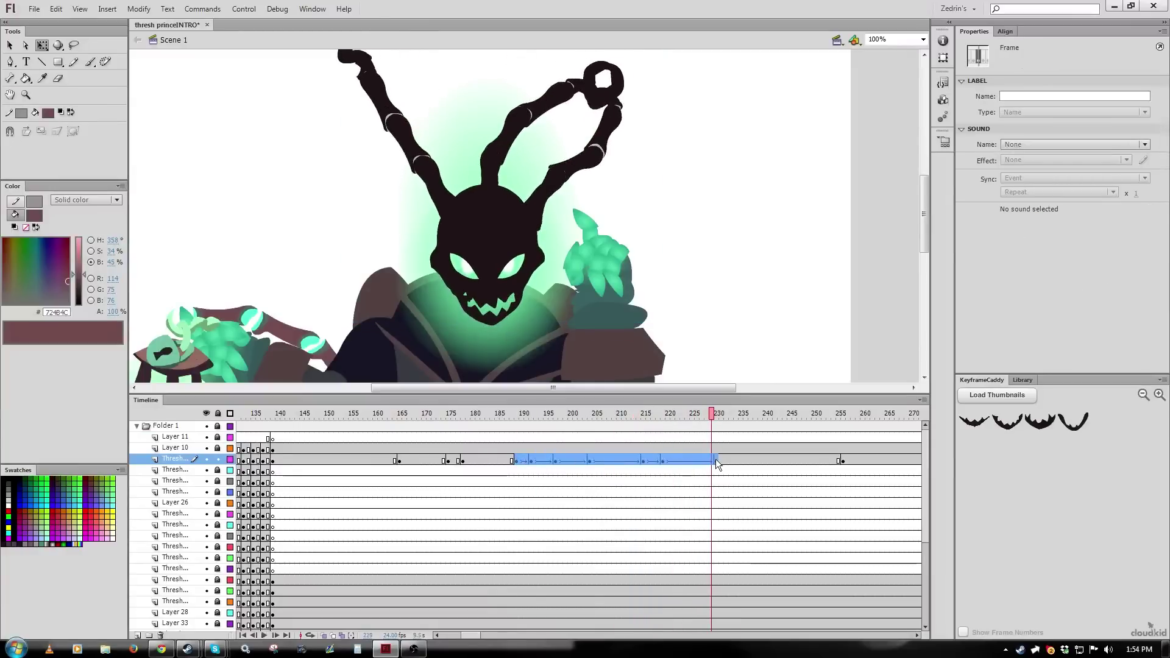
pyautogui.click(203, 9)
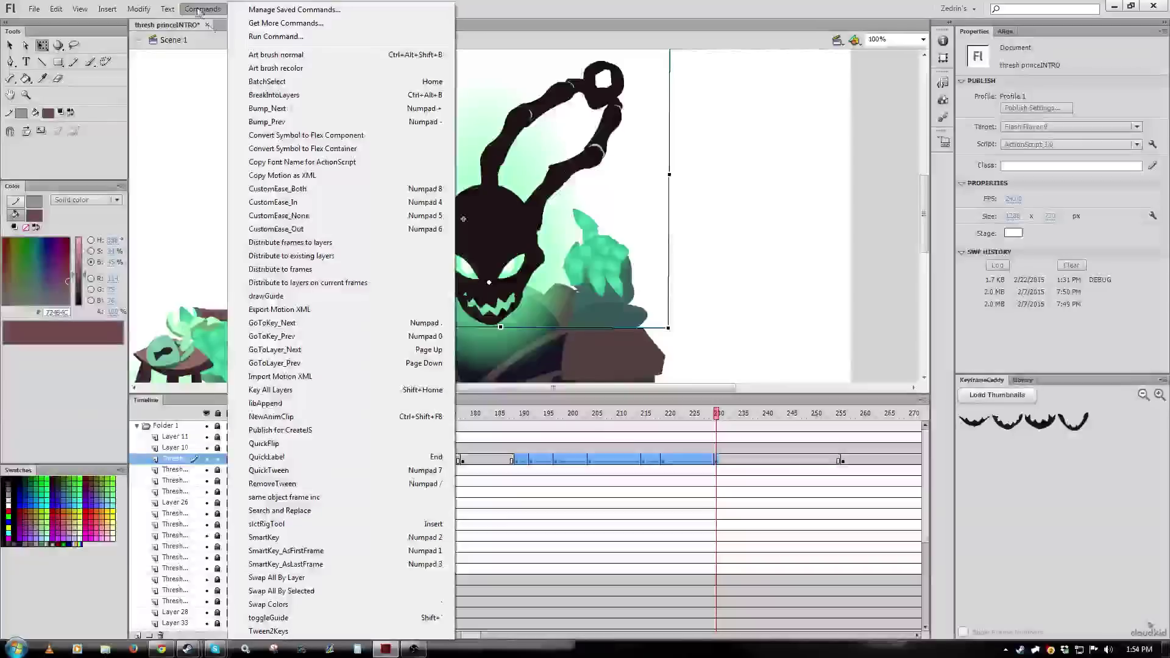
pyautogui.click(270, 634)
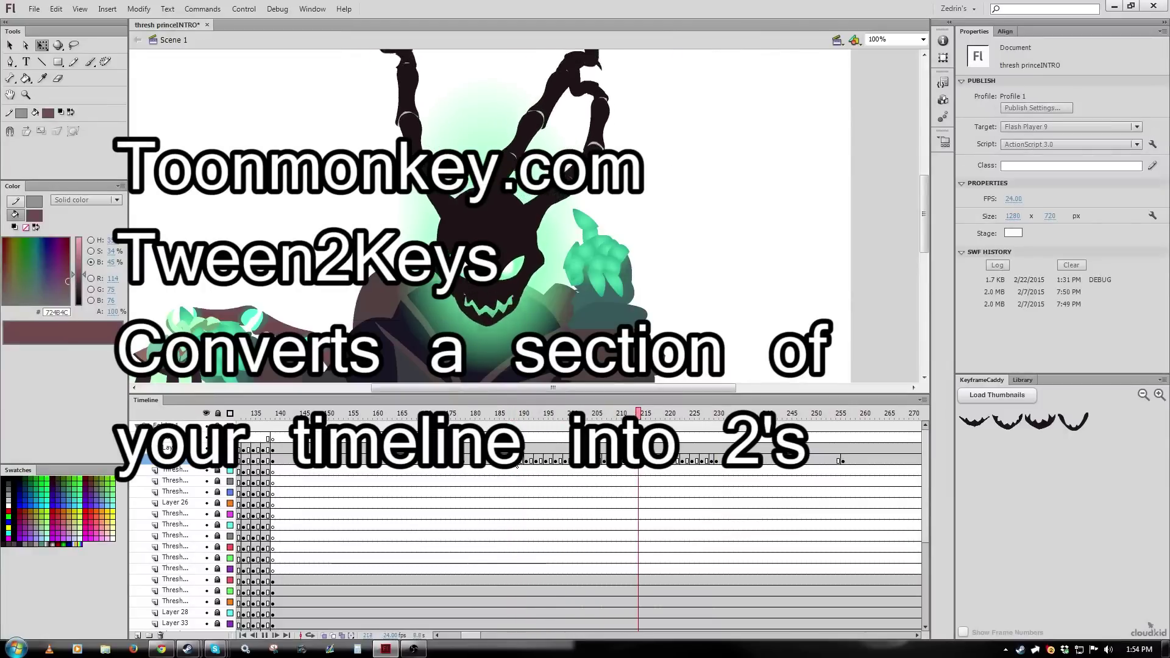
# Turn on onion skinning and scrub through the converted head keyframes to examine the spacing between poses
pyautogui.click(536, 449)
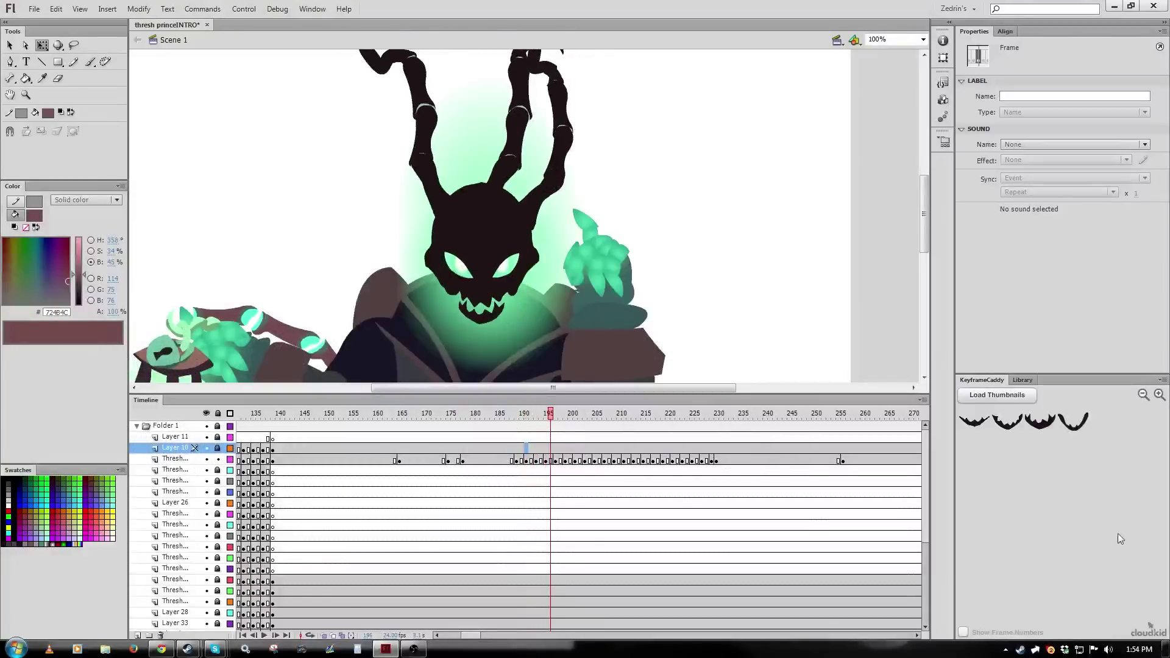
pyautogui.click(621, 321)
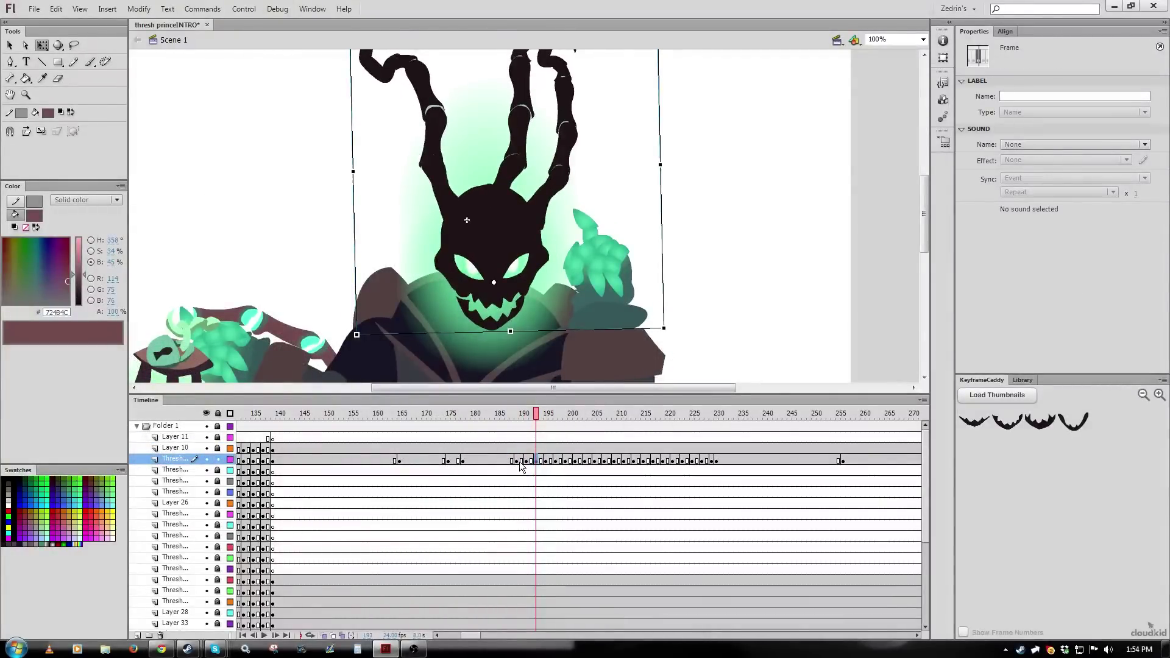
pyautogui.moveTo(556, 415); pyautogui.dragTo(546, 450)
pyautogui.hotkey('ctrl', 'a')
pyautogui.hotkey('alt', 'shift', 'o')
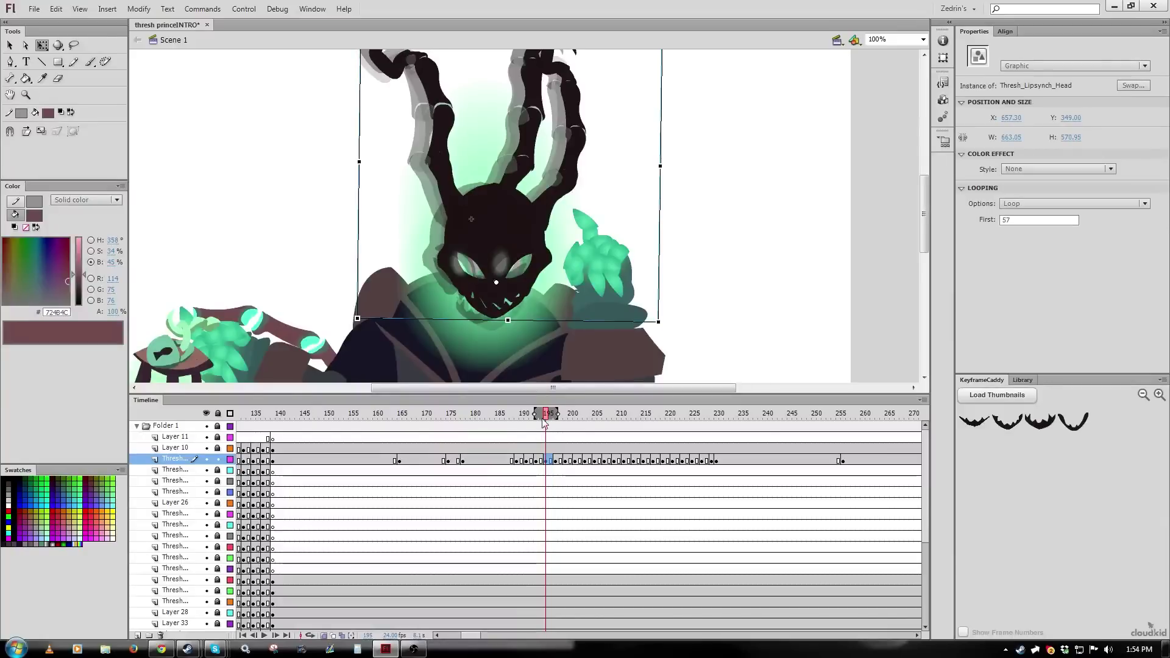
pyautogui.click(541, 416)
pyautogui.click(492, 305)
pyautogui.moveTo(541, 416); pyautogui.dragTo(638, 414)
pyautogui.click(492, 317)
pyautogui.click(577, 459)
# Play the converted head animation from frame 189 to review the motion on twos
pyautogui.press('Return')
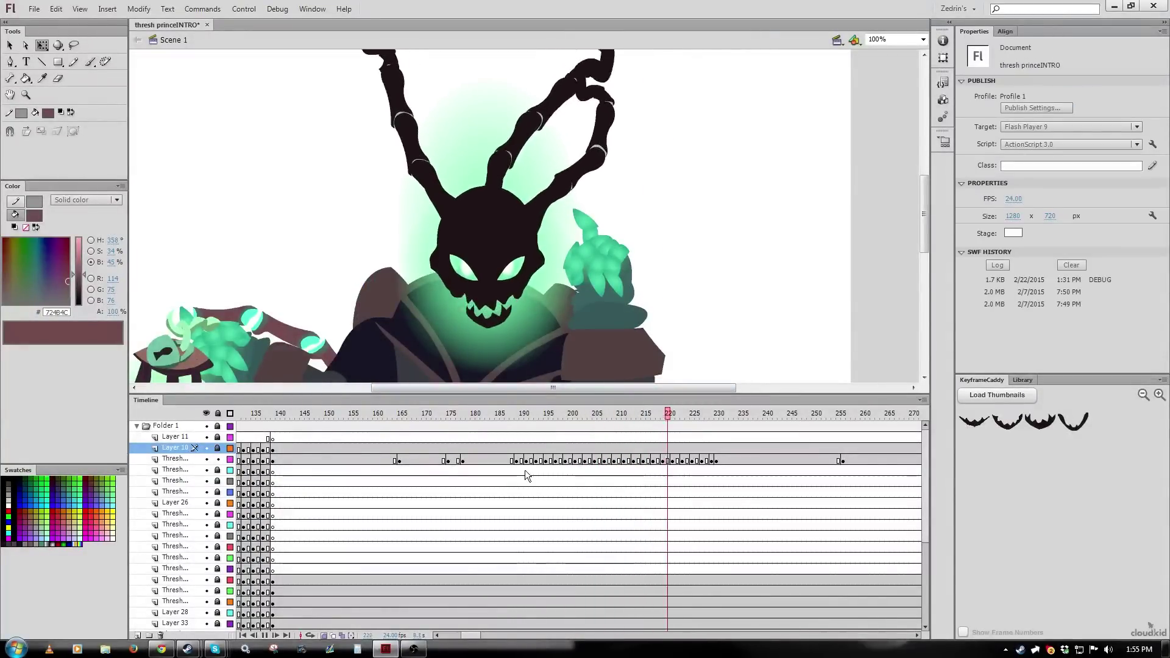
pyautogui.press('Return')
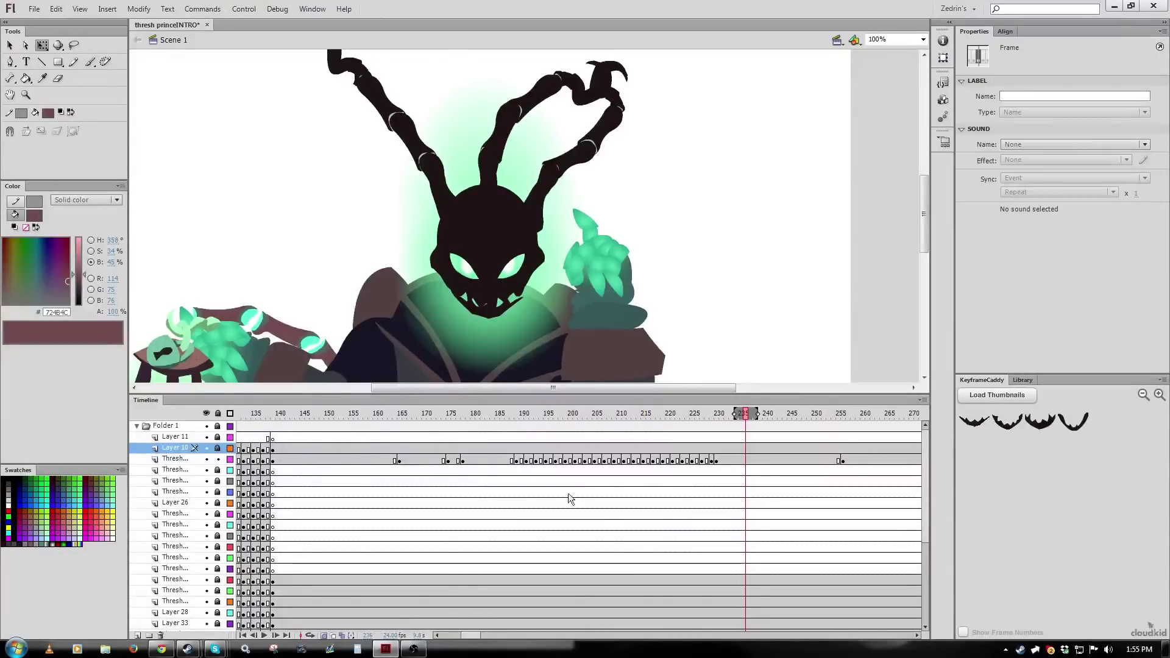
pyautogui.click(516, 459)
pyautogui.press('Return')
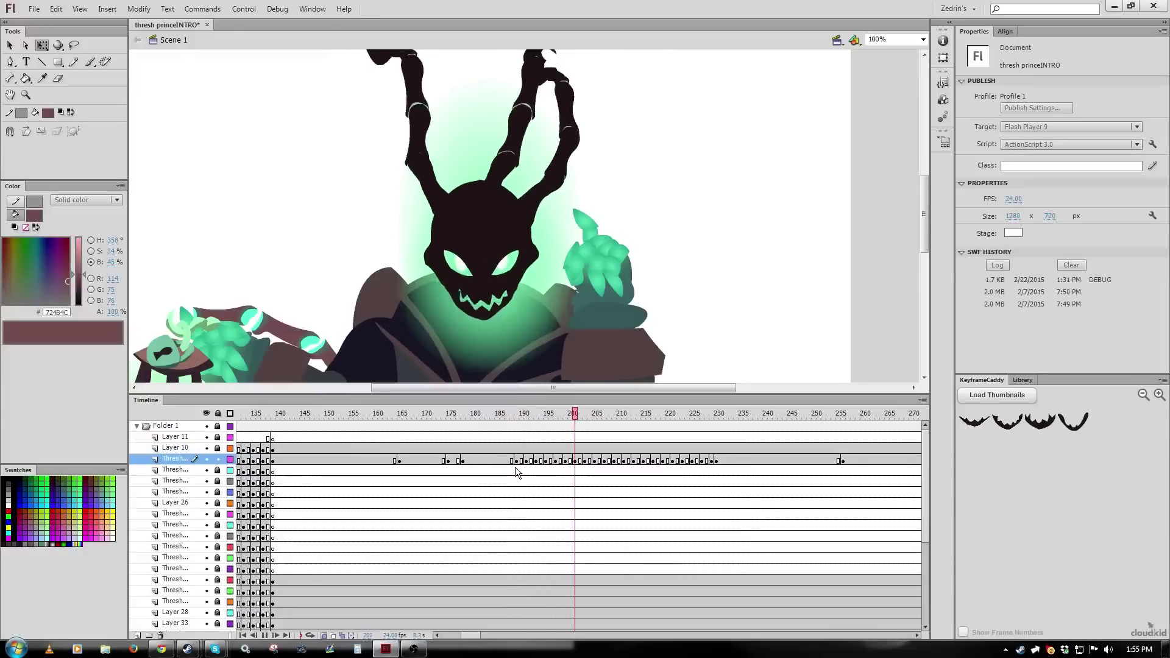
pyautogui.press('Return')
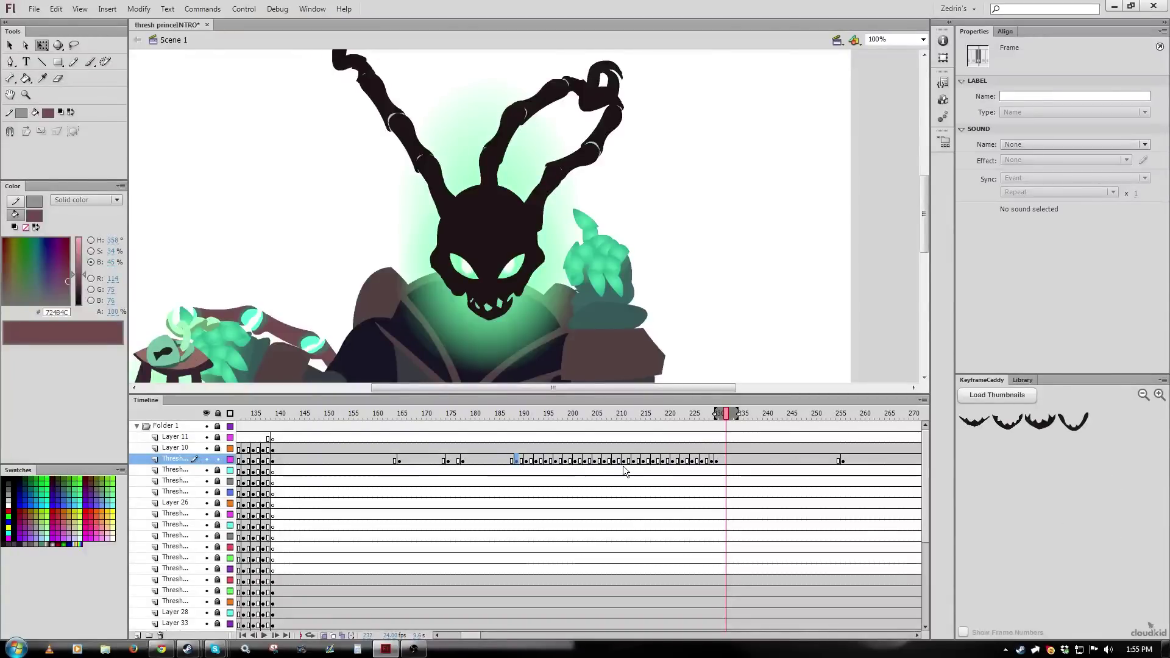
pyautogui.scroll(-3, 617, 535)
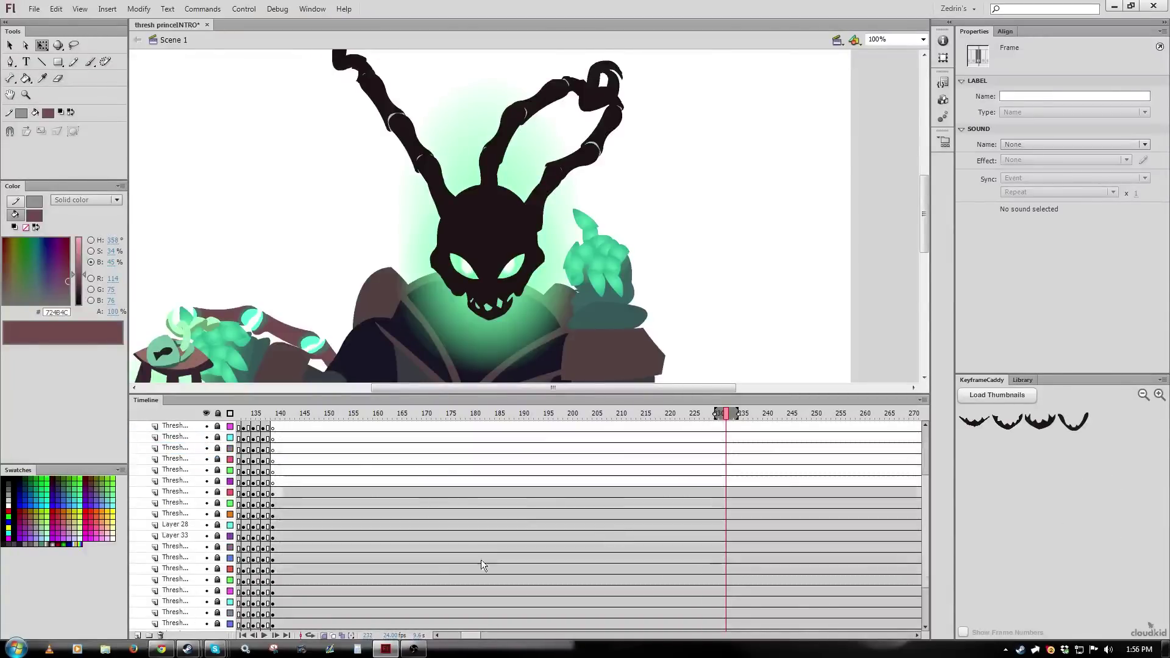
pyautogui.scroll(3, 481, 560)
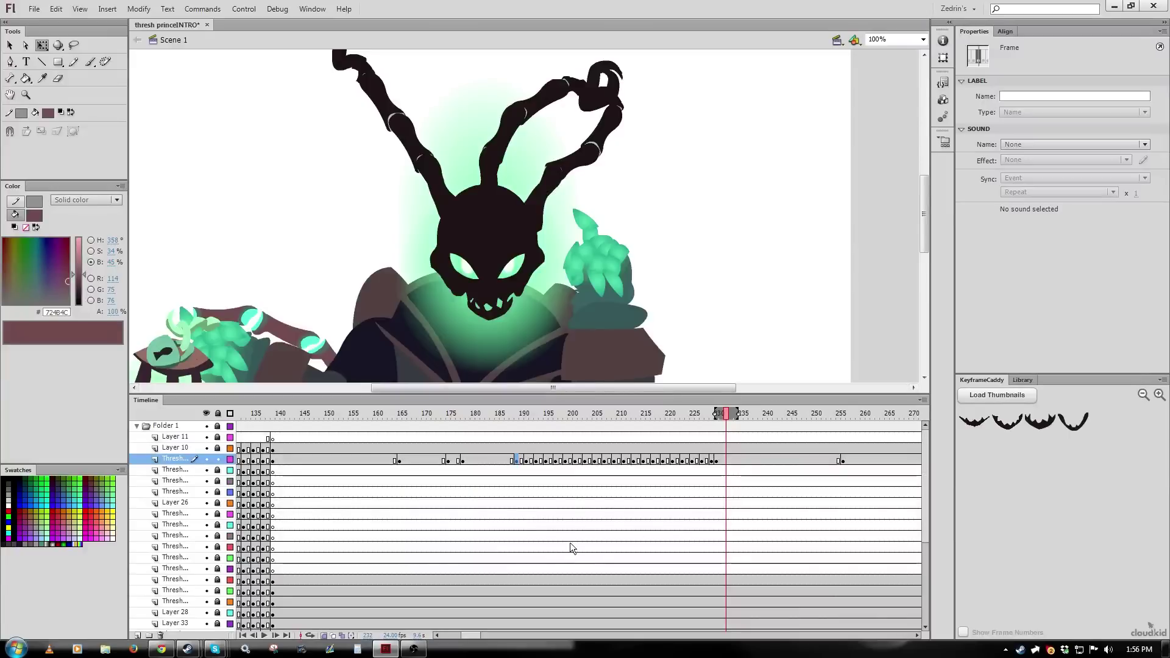
pyautogui.click(562, 248)
pyautogui.scroll(-3, 569, 256)
pyautogui.scroll(3, 576, 264)
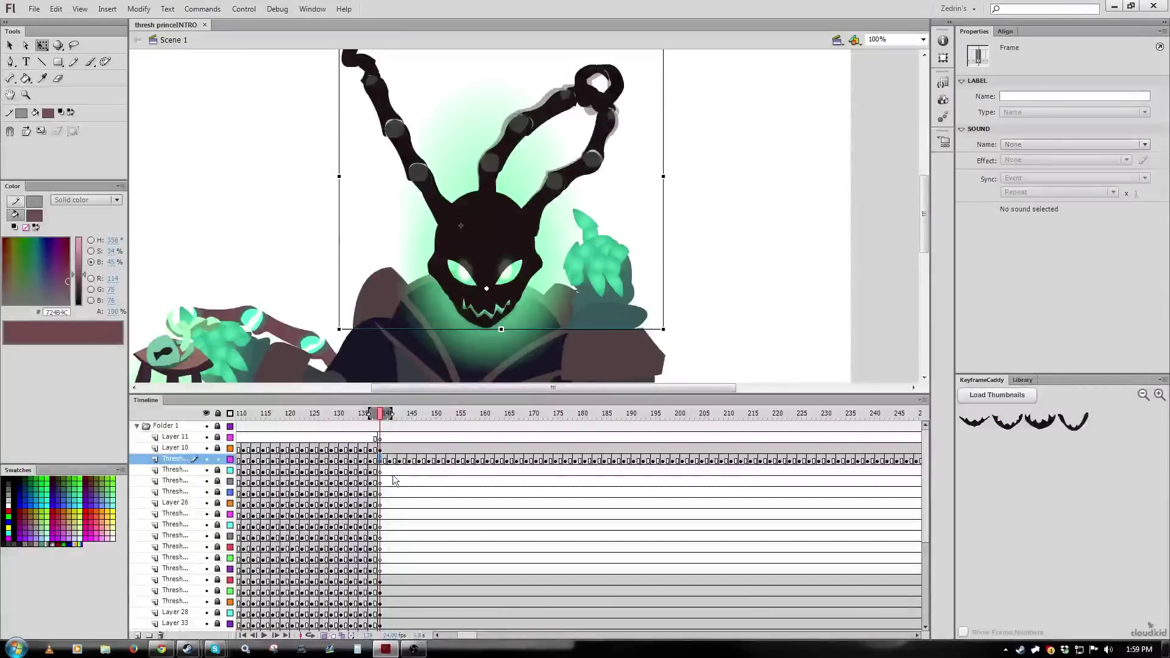
# Play the head animation from frame 139 through to its end and return to the shot's last frames
pyautogui.press('Return')
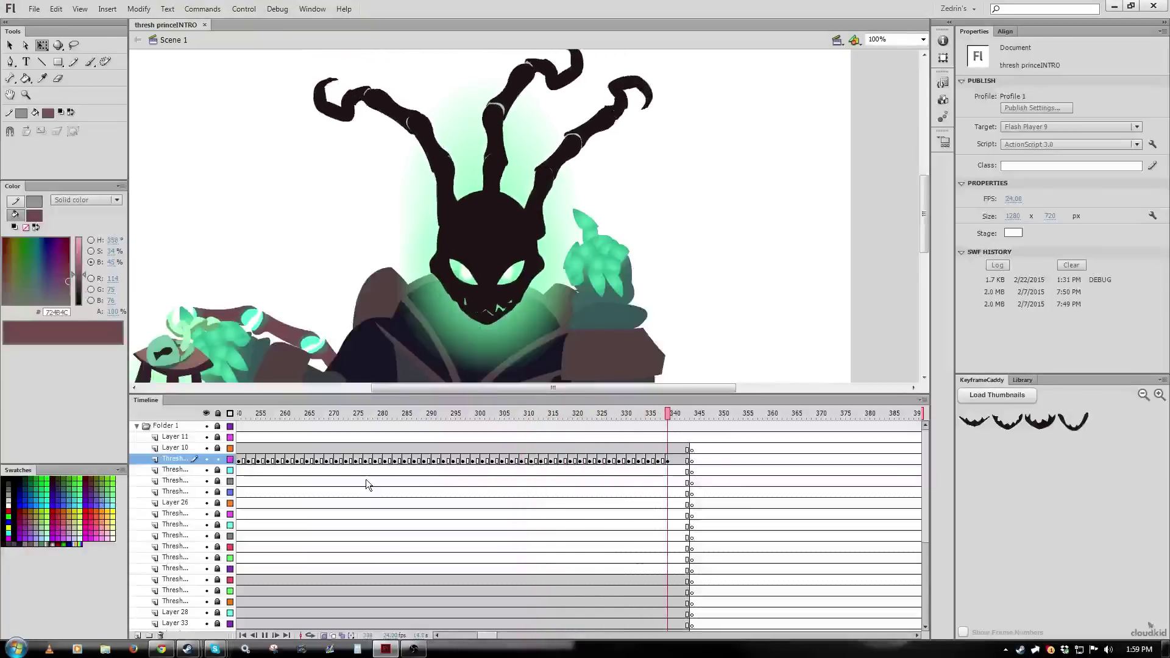
pyautogui.press('Return')
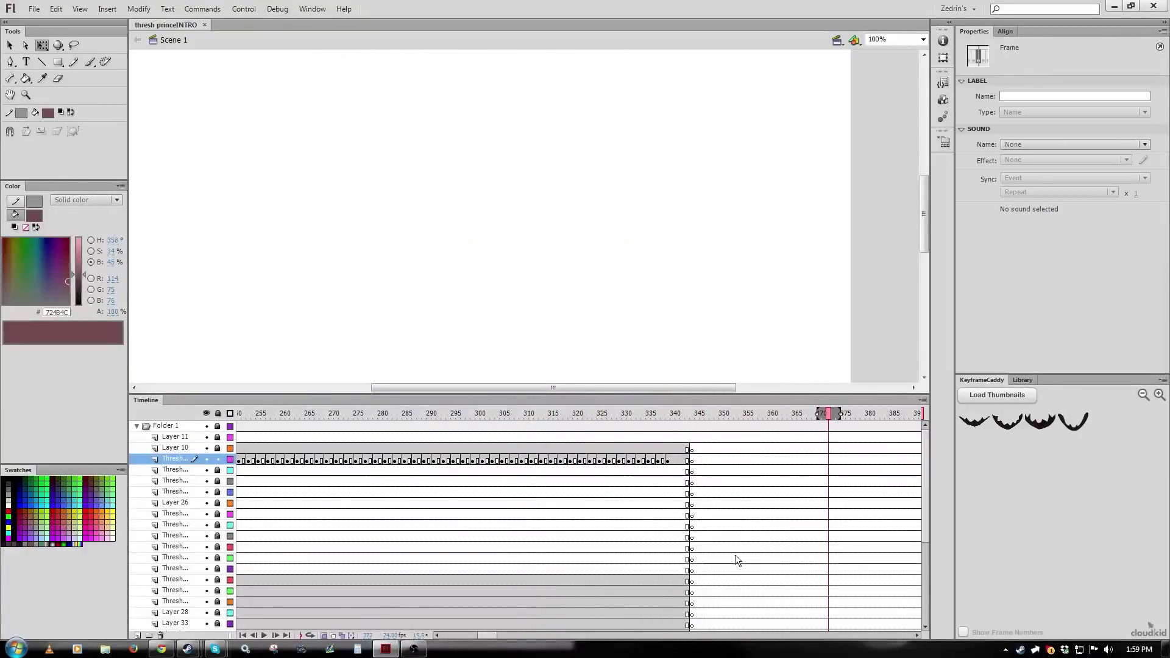
pyautogui.click(695, 480)
# Make the animatic layer folder visible
pyautogui.scroll(-5, 706, 579)
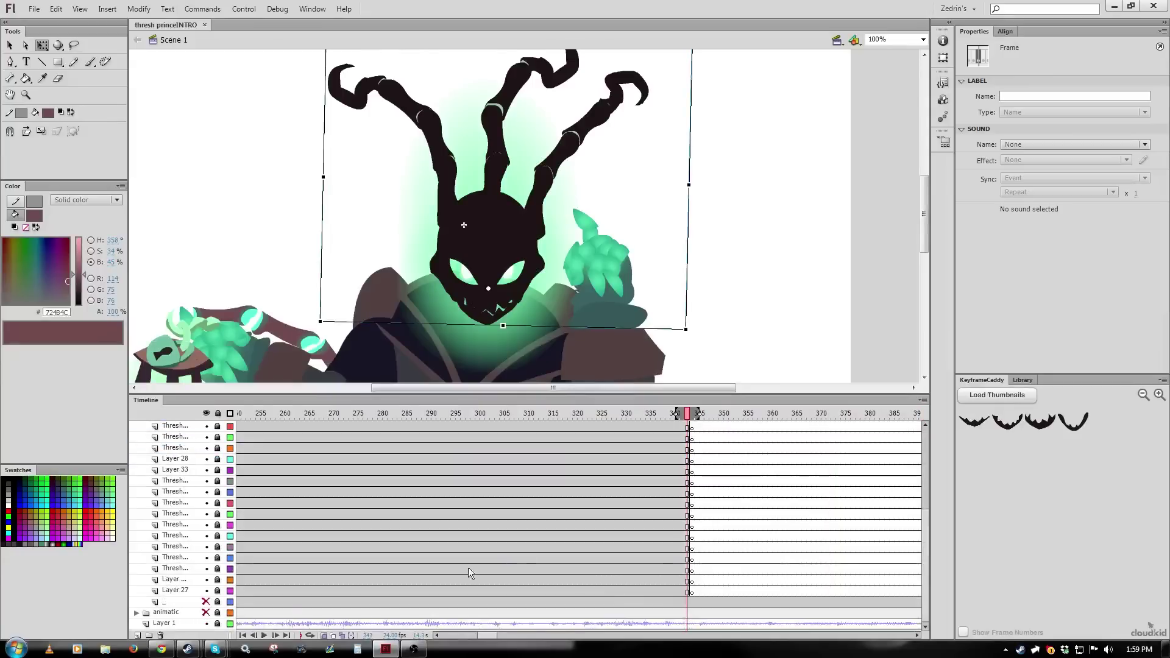
pyautogui.click(204, 613)
pyautogui.scroll(5, 658, 511)
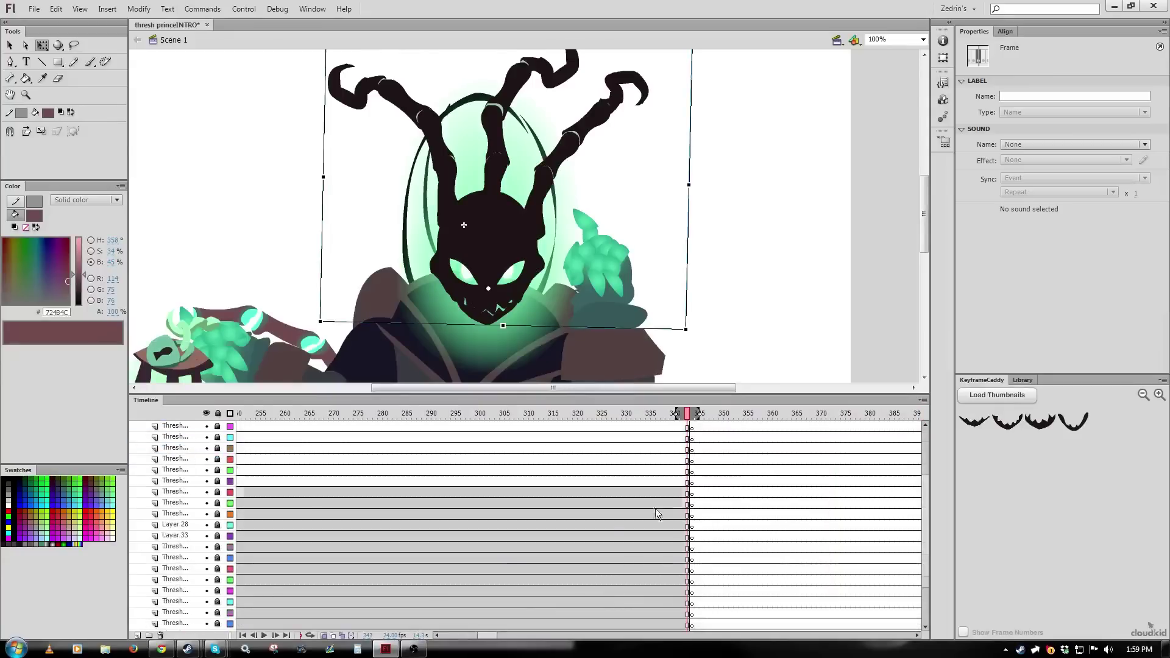
pyautogui.click(677, 462)
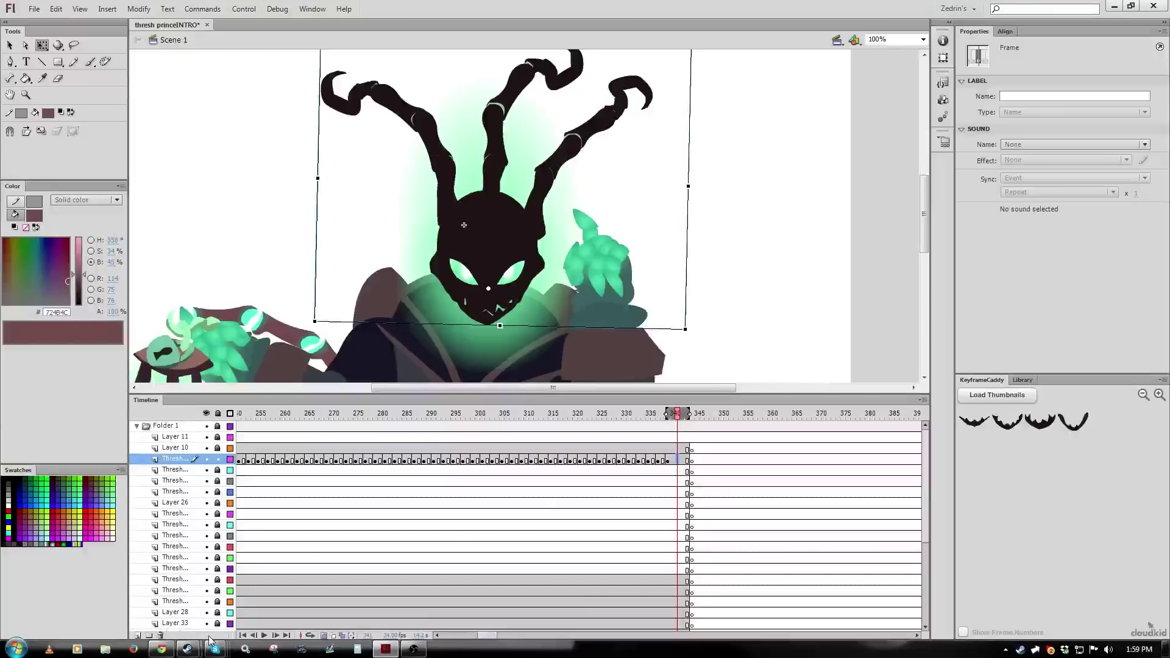
pyautogui.scroll(-5, 290, 605)
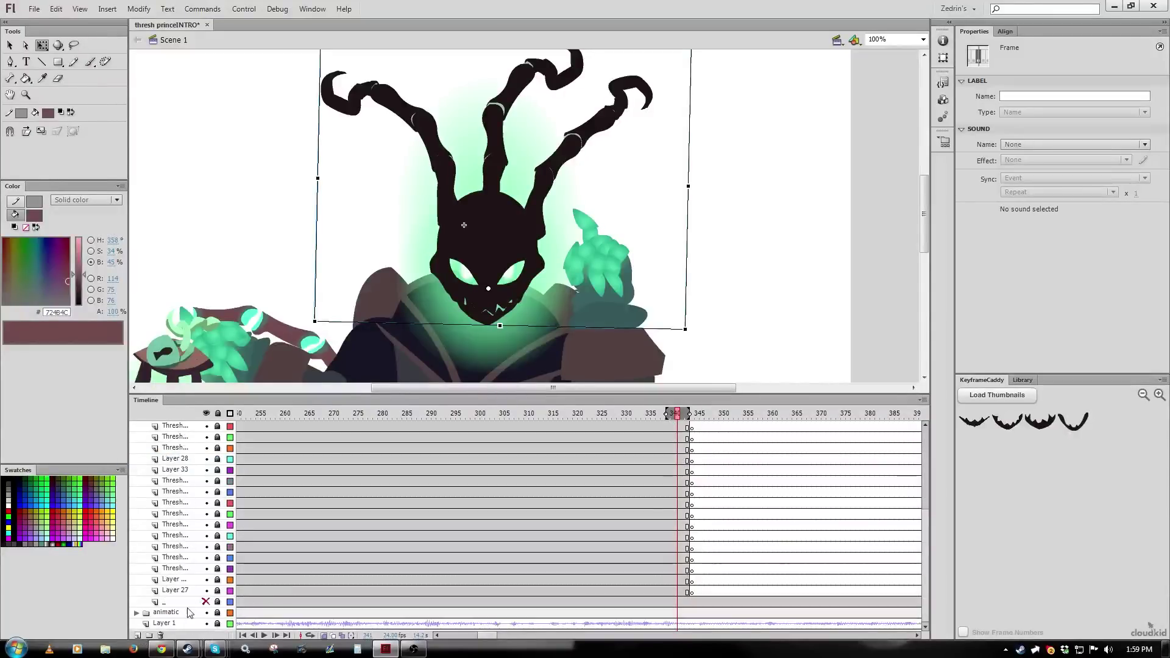
pyautogui.scroll(5, 195, 604)
# Open the Thresh_Lipsynch_Head symbol for editing, and lock its mouth layer and rename it "_"
pyautogui.doubleClick(464, 270)
pyautogui.moveTo(241, 414); pyautogui.dragTo(227, 416)
pyautogui.click(218, 437)
pyautogui.moveTo(464, 261); pyautogui.dragTo(463, 256)
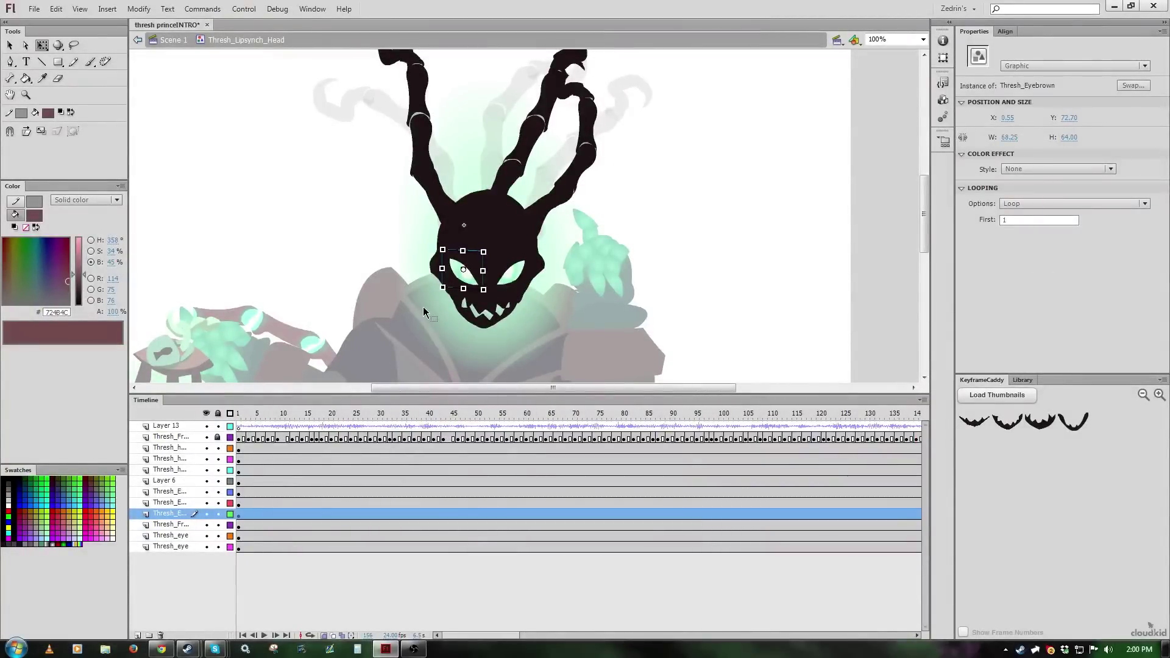
pyautogui.hotkey('shift', ',')
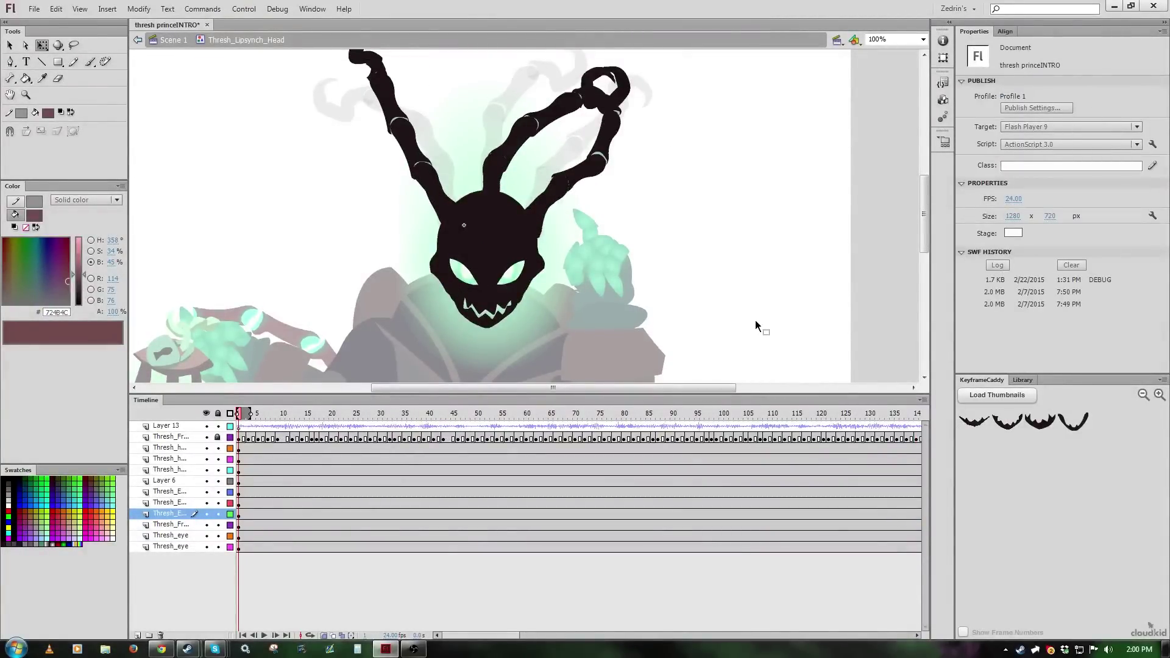
pyautogui.press('Return')
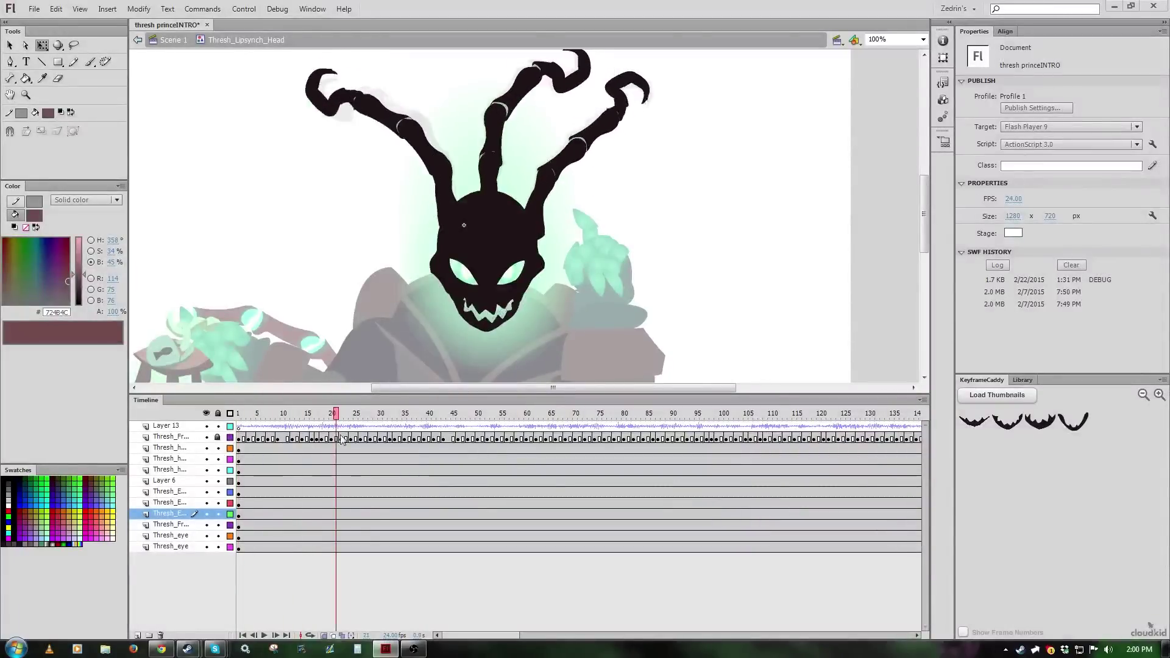
pyautogui.doubleClick(169, 437)
pyautogui.write('_')
# Keyframe both eyebrow layers at frame 29 and nudge each brow slightly over its eye
pyautogui.click(170, 514)
pyautogui.press('z')
pyautogui.click(460, 275)
pyautogui.press('v')
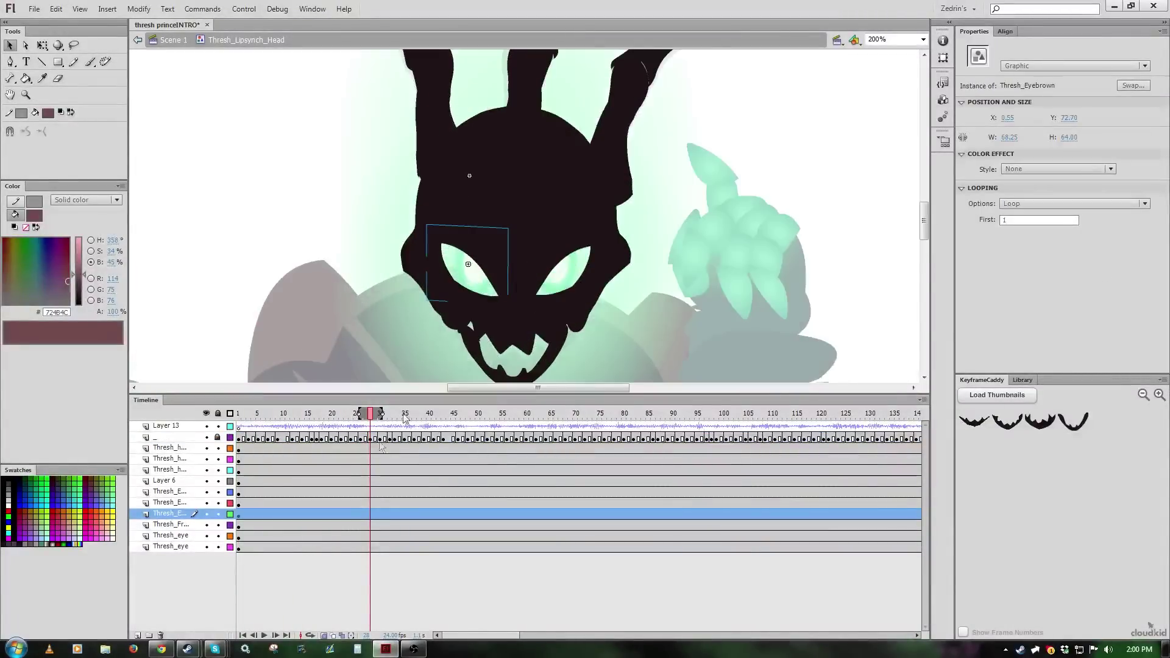
pyautogui.click(378, 503)
pyautogui.press('.')
pyautogui.click(375, 504)
pyautogui.press('F6')
pyautogui.moveTo(560, 269); pyautogui.dragTo(557, 265)
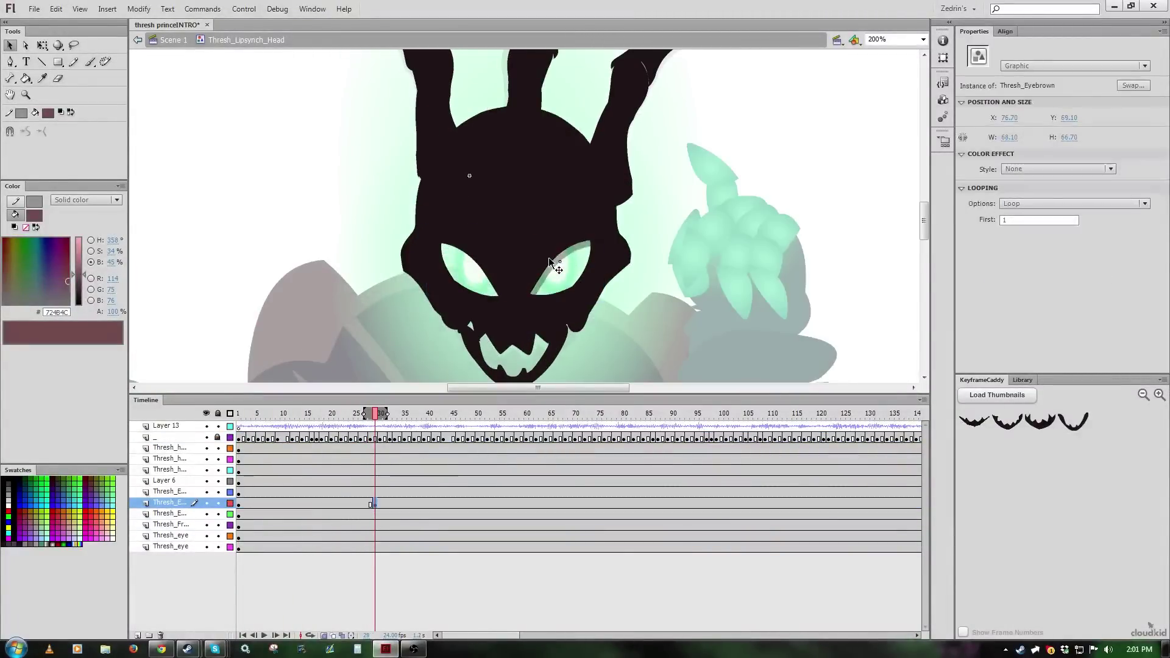
pyautogui.click(375, 515)
pyautogui.press('F6')
pyautogui.moveTo(479, 257); pyautogui.dragTo(479, 261)
# Keyframe both eyebrow layers at frame 40, raise the brows and adjust their shape with Free Transform
pyautogui.moveTo(376, 414); pyautogui.dragTo(429, 383)
pyautogui.click(429, 514)
pyautogui.press('F6')
pyautogui.click(430, 505)
pyautogui.press('F6')
pyautogui.moveTo(481, 259); pyautogui.dragTo(480, 246)
pyautogui.press('q')
pyautogui.click(552, 268)
pyautogui.click(553, 248)
pyautogui.moveTo(519, 296); pyautogui.dragTo(518, 304)
pyautogui.moveTo(429, 414); pyautogui.dragTo(463, 414)
pyautogui.press('.')
pyautogui.press('.')
pyautogui.press('.')
pyautogui.press('.')
pyautogui.press('.')
pyautogui.moveTo(471, 300); pyautogui.dragTo(473, 293)
pyautogui.hotkey('ctrl', 'z')
# Rename the front skull layer and the layer directly above Layer 6 as "_"
pyautogui.moveTo(488, 415); pyautogui.dragTo(629, 415)
pyautogui.click(194, 482)
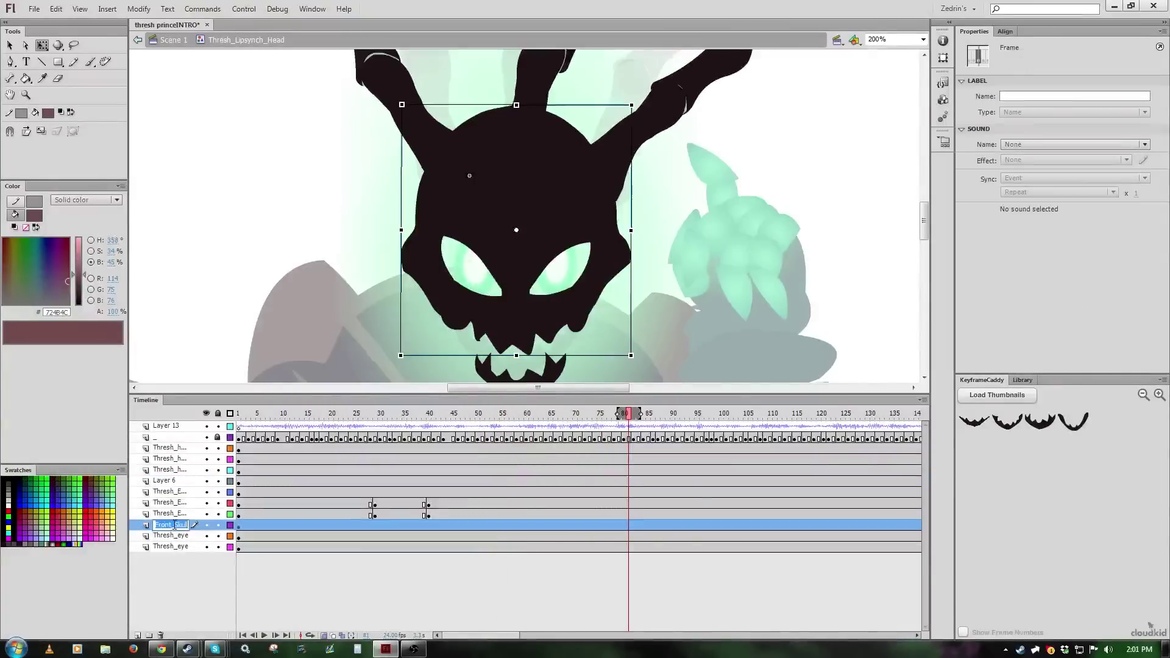
pyautogui.doubleClick(164, 470)
pyautogui.write('_')
pyautogui.press('Return')
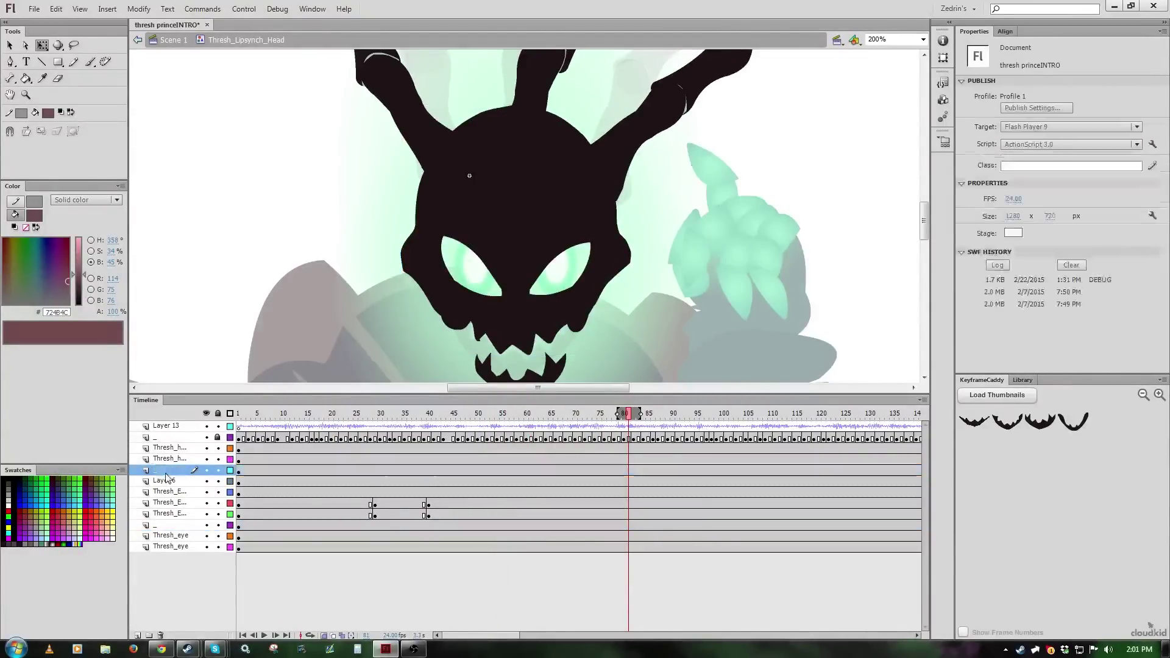
# Add keyframes at frames 29 and 40 across Layer 6 and the three Thresh_E layers below it
pyautogui.moveTo(375, 481); pyautogui.dragTo(375, 515)
pyautogui.press('F6')
pyautogui.moveTo(429, 482); pyautogui.dragTo(428, 515)
pyautogui.press('F6')
# Keyframe Layer 6 and the three Thresh_E layers at frame 80 and adjust the brow pieces above and below the eyes
pyautogui.moveTo(431, 415); pyautogui.dragTo(623, 468)
pyautogui.moveTo(624, 482); pyautogui.dragTo(623, 515)
pyautogui.press('F6')
pyautogui.press('v')
pyautogui.moveTo(557, 301); pyautogui.dragTo(600, 314)
pyautogui.press('q')
pyautogui.click(562, 299)
pyautogui.click(484, 298)
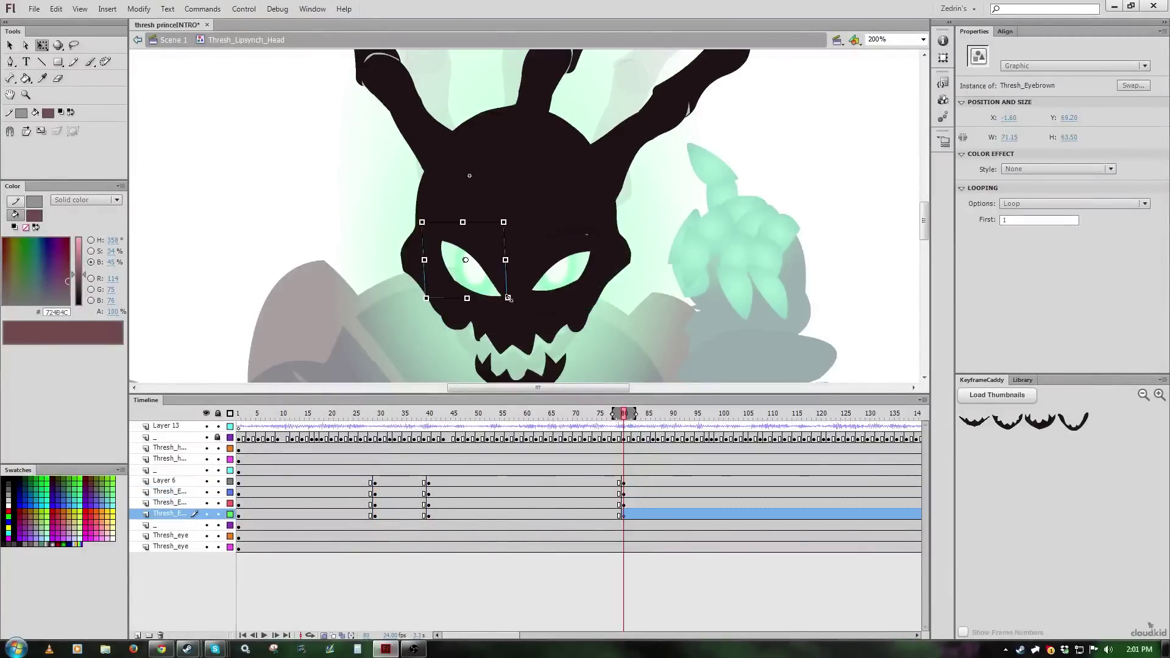
pyautogui.moveTo(510, 220); pyautogui.dragTo(502, 215)
pyautogui.click(561, 299)
pyautogui.moveTo(486, 306); pyautogui.dragTo(485, 301)
# Keyframe the same four brow layers at frame 96 and lower the pieces beneath both eyes slightly
pyautogui.moveTo(624, 415); pyautogui.dragTo(702, 463)
pyautogui.moveTo(702, 515); pyautogui.dragTo(700, 486)
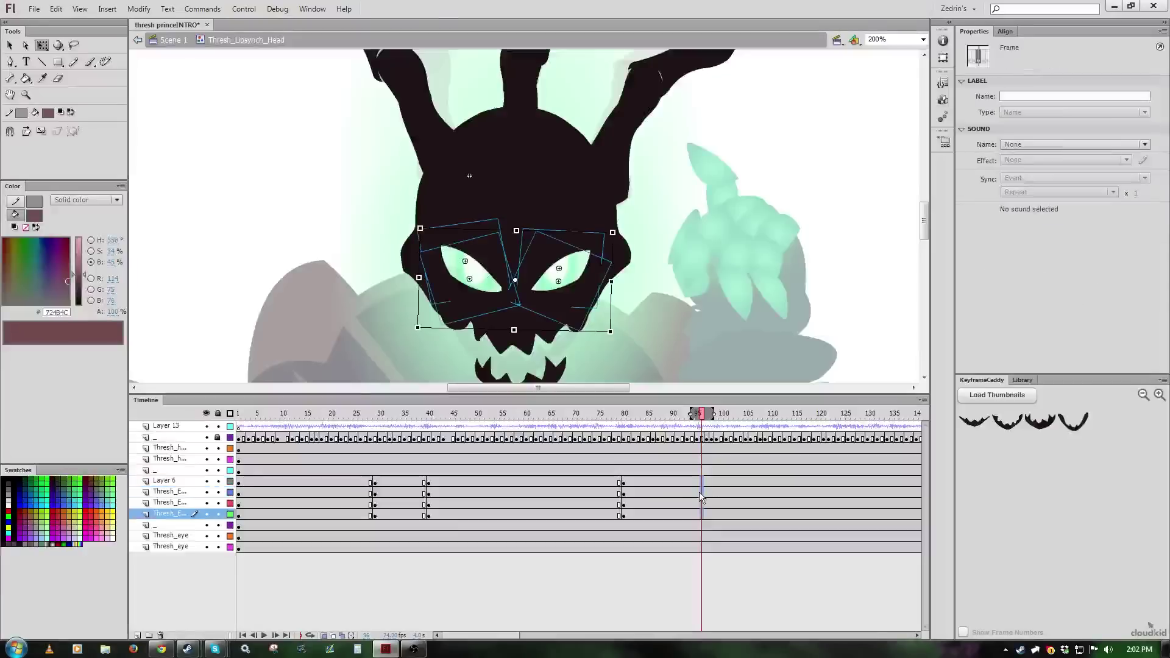
pyautogui.press('F6')
pyautogui.moveTo(552, 253); pyautogui.dragTo(485, 254)
pyautogui.moveTo(483, 303); pyautogui.dragTo(482, 309)
pyautogui.click(551, 251)
pyautogui.moveTo(553, 301); pyautogui.dragTo(554, 305)
# Keyframe the four brow layers at frame 126 and narrow the eyes by raising the lower pieces and lowering one upper brow
pyautogui.moveTo(701, 415); pyautogui.dragTo(750, 514)
pyautogui.moveTo(750, 515); pyautogui.dragTo(750, 486)
pyautogui.press('F6')
pyautogui.moveTo(474, 315); pyautogui.dragTo(473, 308)
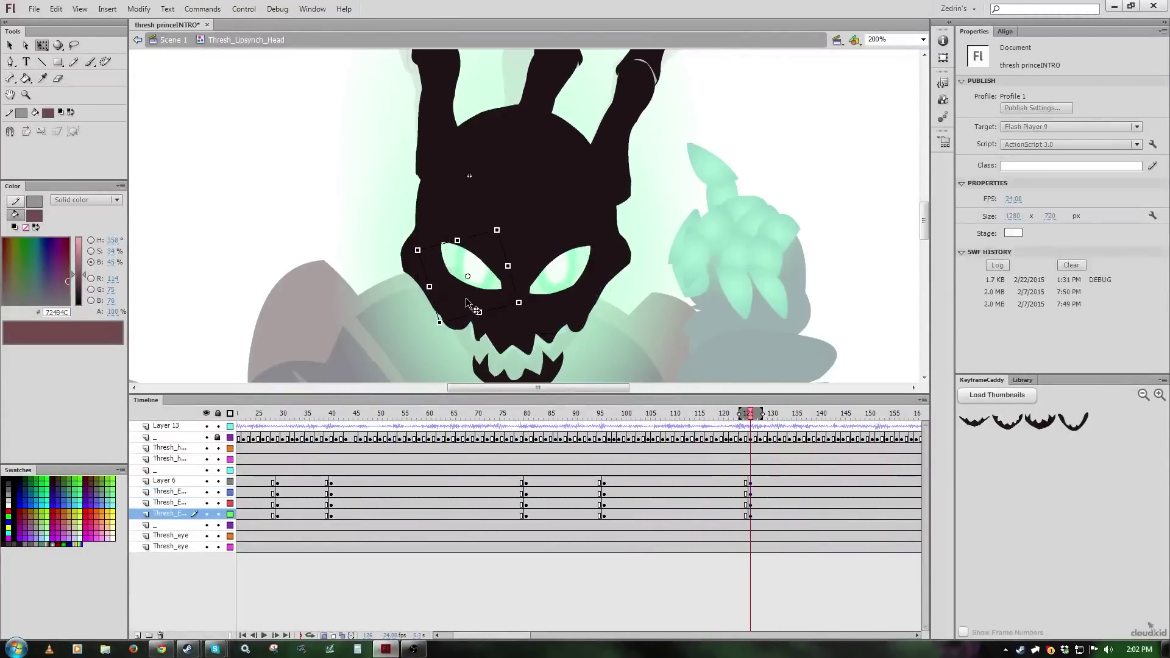
pyautogui.moveTo(558, 305); pyautogui.dragTo(558, 299)
pyautogui.moveTo(484, 253); pyautogui.dragTo(484, 258)
# Move the frame 126 brow keyframes to frame 123 and play back the animation
pyautogui.click(805, 504)
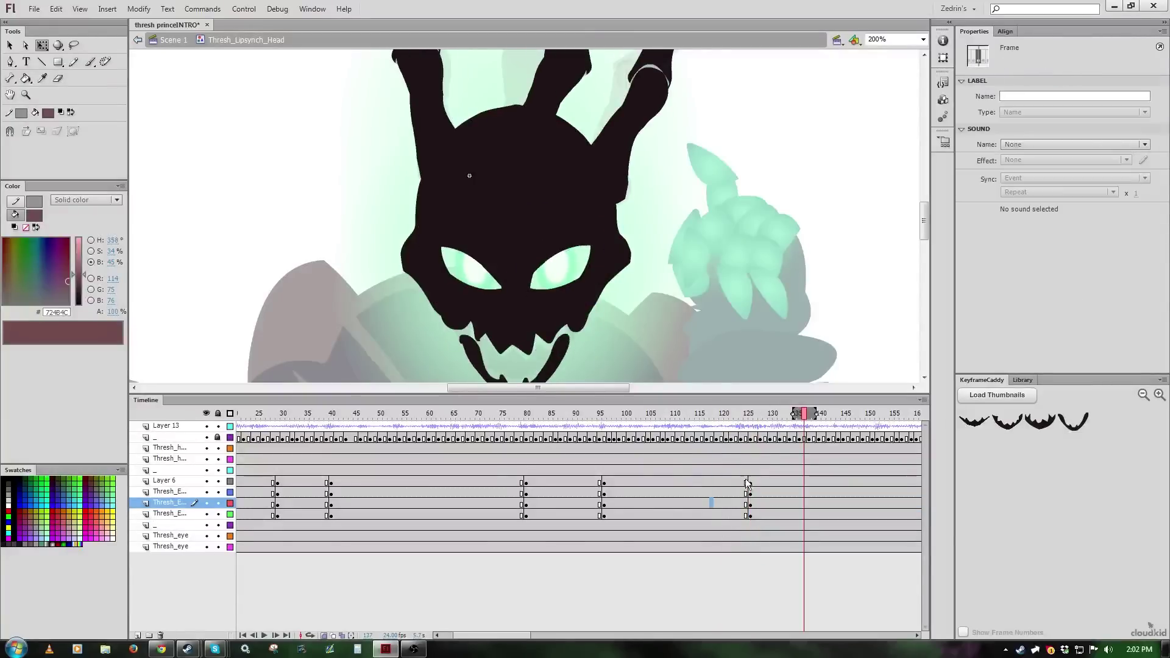
pyautogui.moveTo(751, 515); pyautogui.dragTo(736, 488)
pyautogui.press('Return')
pyautogui.press('Return')
# Keyframe the four brow layers at frame 154 and raise the upper and lower pieces around both eyes
pyautogui.moveTo(887, 515); pyautogui.dragTo(887, 484)
pyautogui.press('F6')
pyautogui.click(646, 338)
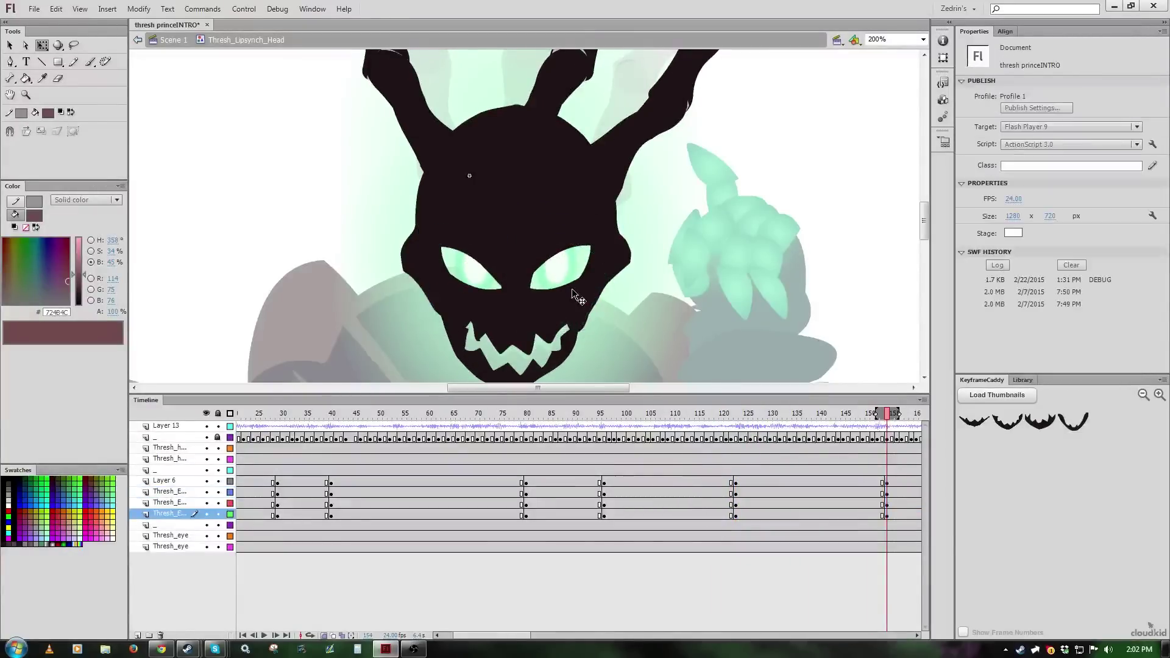
pyautogui.moveTo(576, 296); pyautogui.dragTo(576, 292)
pyautogui.moveTo(481, 305); pyautogui.dragTo(482, 301)
pyautogui.moveTo(483, 252); pyautogui.dragTo(483, 246)
pyautogui.click(568, 257)
pyautogui.moveTo(566, 248); pyautogui.dragTo(566, 244)
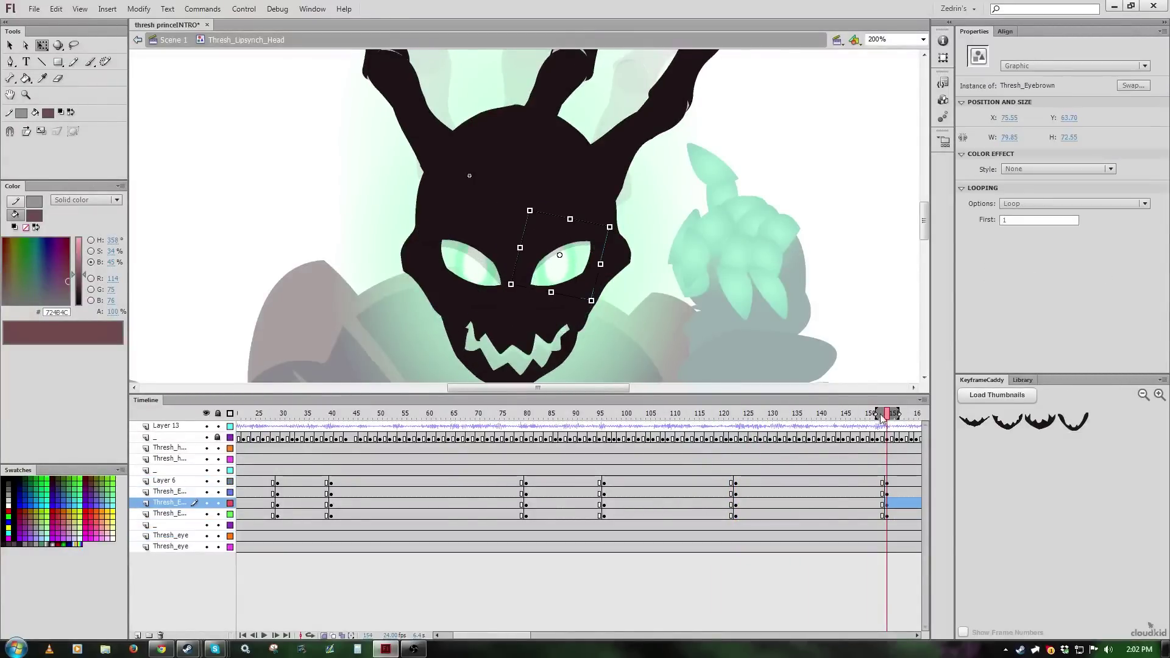
# Keyframe the four brow layers at frame 195, lower the upper brows and reposition the pieces beneath both eyes
pyautogui.press('Return')
pyautogui.press('Return')
pyautogui.moveTo(818, 515); pyautogui.dragTo(819, 483)
pyautogui.press('F6')
pyautogui.moveTo(565, 243); pyautogui.dragTo(565, 254)
pyautogui.moveTo(466, 249); pyautogui.dragTo(468, 259)
pyautogui.moveTo(478, 303); pyautogui.dragTo(478, 312)
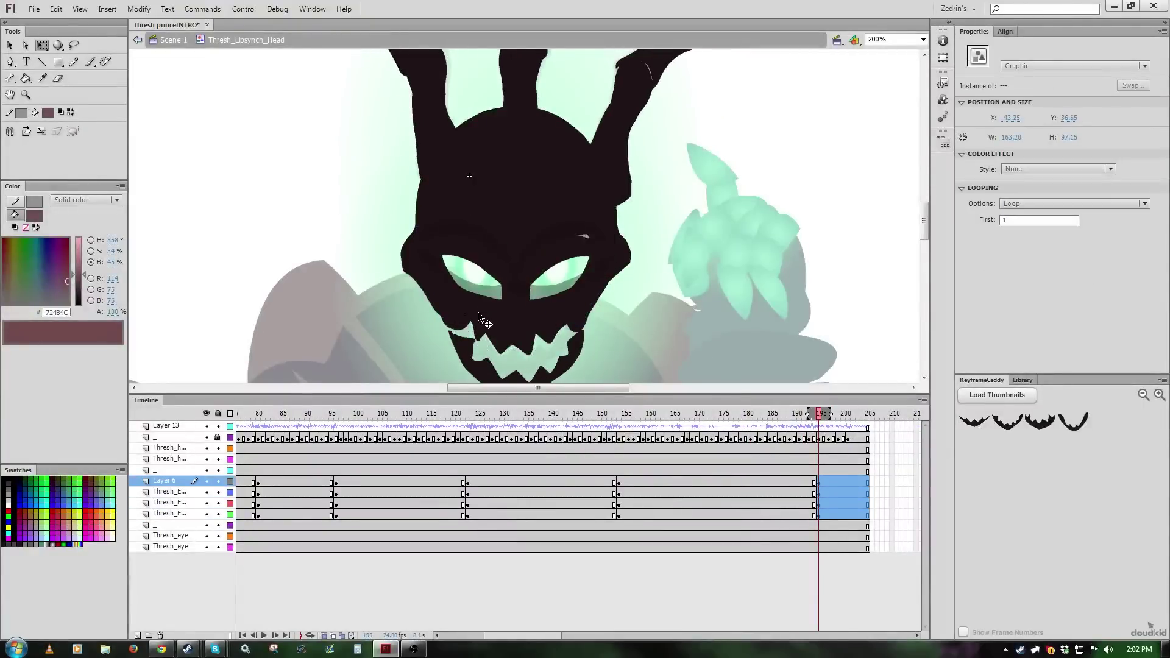
pyautogui.moveTo(562, 290); pyautogui.dragTo(564, 294)
pyautogui.moveTo(472, 311); pyautogui.dragTo(470, 306)
# Keyframe the four brow layers at frame 202, raise both upper brows slightly and adjust the lower pieces
pyautogui.press('Return')
pyautogui.press('Return')
pyautogui.moveTo(854, 515); pyautogui.dragTo(853, 483)
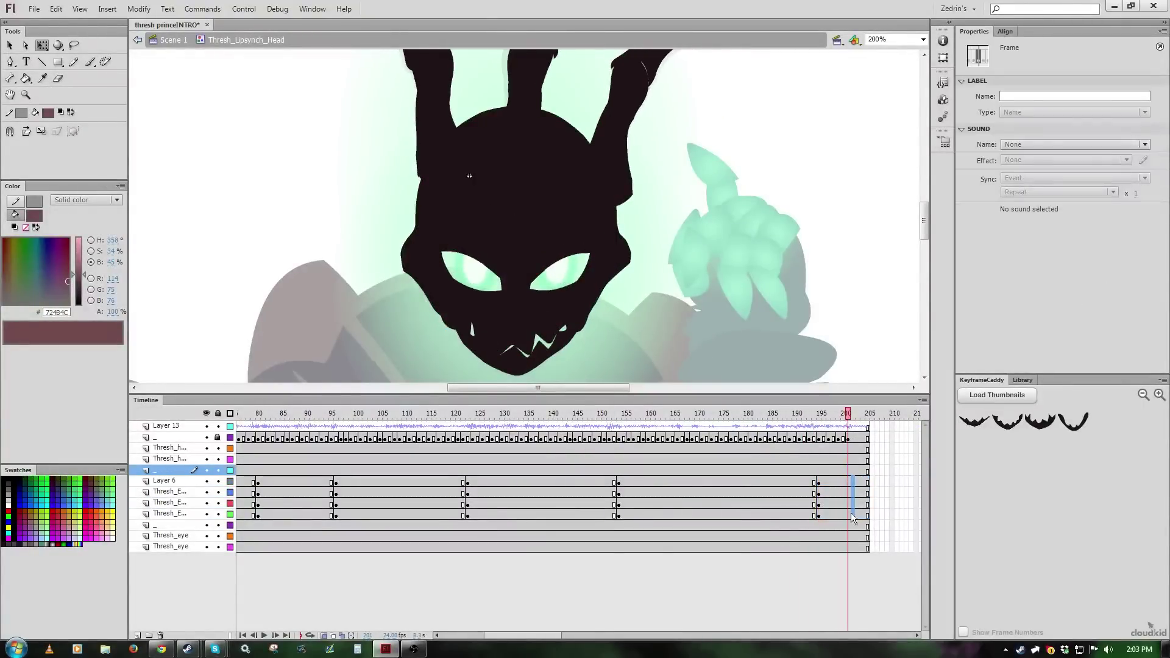
pyautogui.press('F6')
pyautogui.moveTo(555, 256); pyautogui.dragTo(554, 250)
pyautogui.moveTo(474, 252); pyautogui.dragTo(474, 247)
pyautogui.click(554, 264)
pyautogui.moveTo(520, 294); pyautogui.dragTo(522, 305)
# Check the brow positions just before frame 202 and play back the head animation
pyautogui.click(553, 252)
pyautogui.press(',')
pyautogui.press(',')
pyautogui.press(',')
pyautogui.press(',')
pyautogui.click(554, 255)
pyautogui.click(476, 253)
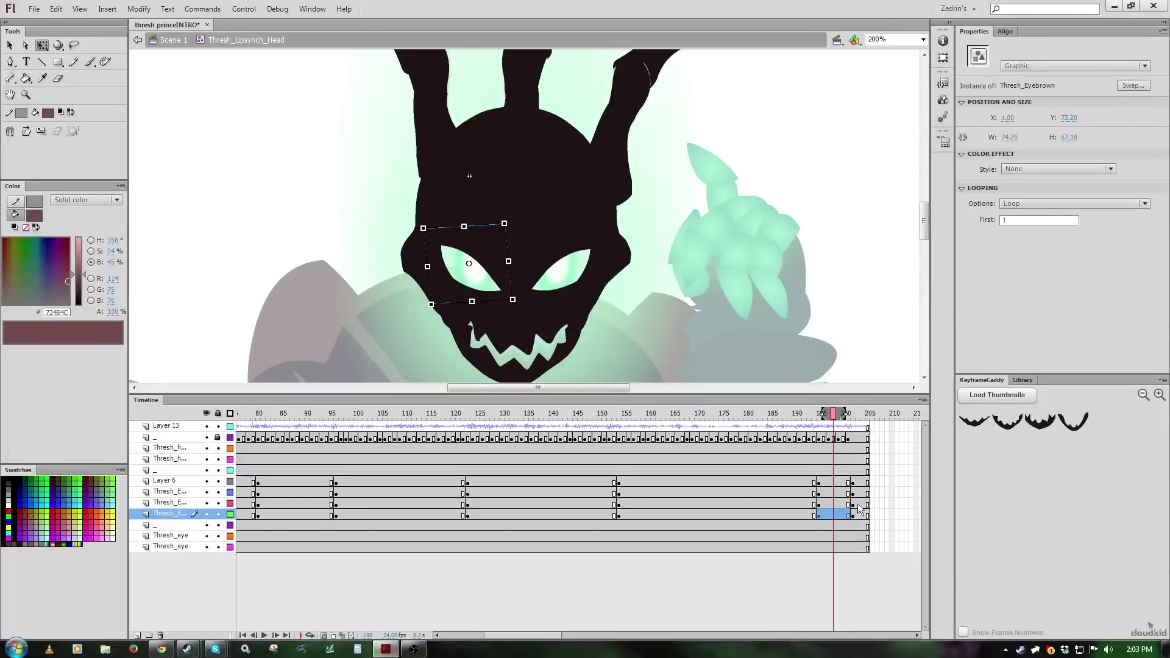
pyautogui.press('Return')
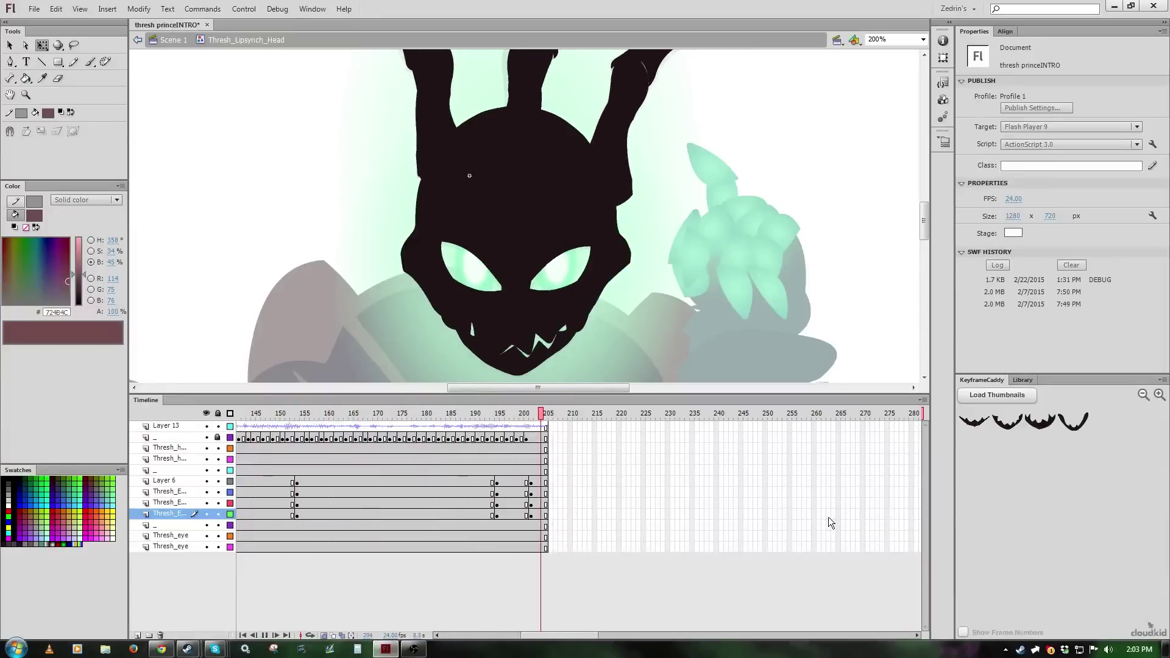
# Apply classic tweens across all keyframed spans of Layer 6 and the three Thresh_E layers
pyautogui.moveTo(514, 486); pyautogui.dragTo(279, 518)
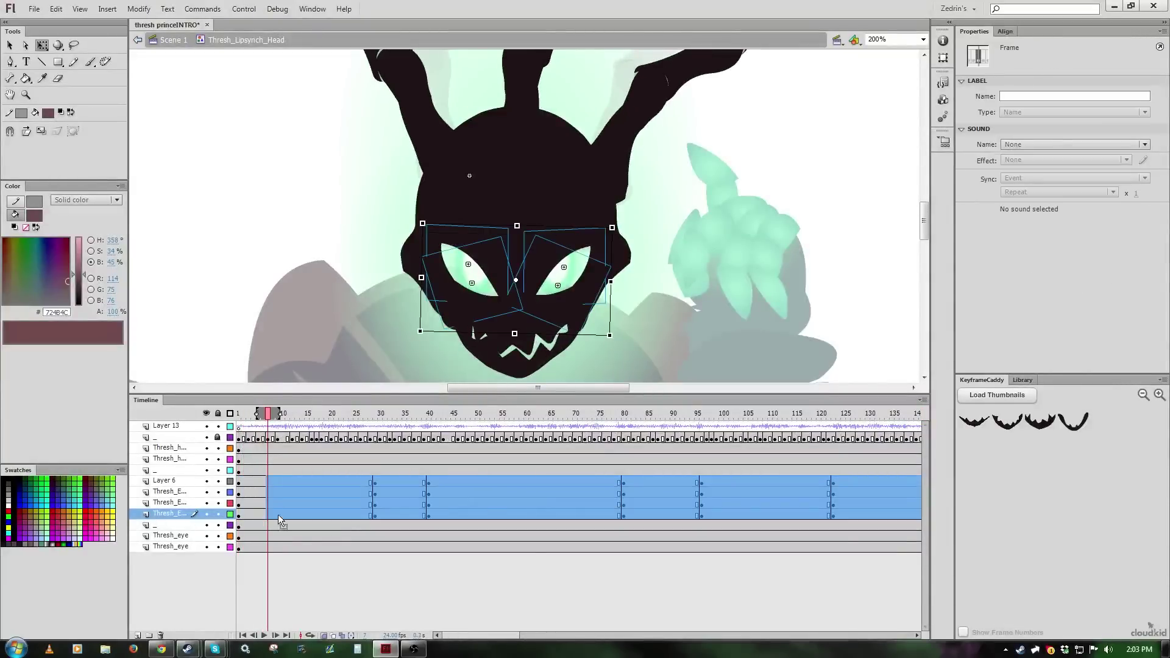
pyautogui.press('F3')
pyautogui.press('Return')
# Return to Scene 1, view it at 100% and play back the lip-synced head with its brow animation
pyautogui.doubleClick(639, 323)
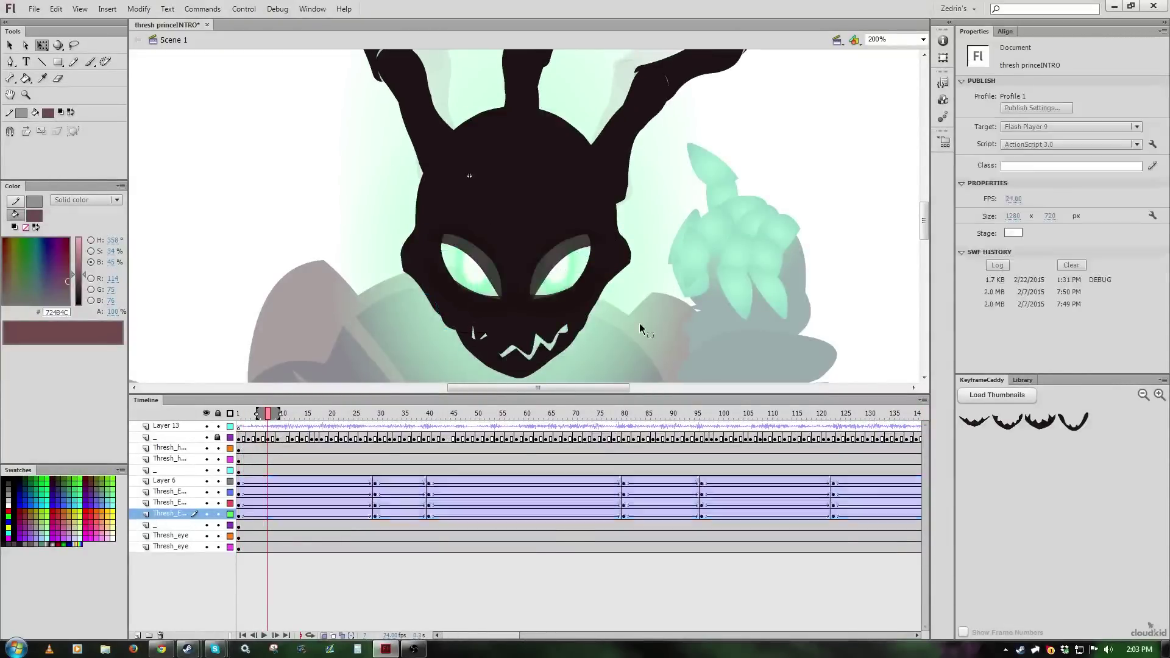
pyautogui.moveTo(503, 636); pyautogui.dragTo(470, 640)
pyautogui.click(386, 461)
pyautogui.press('z')
pyautogui.keyDown('alt'); pyautogui.click(487, 220); pyautogui.keyUp('alt')
pyautogui.press('v')
pyautogui.click(484, 292)
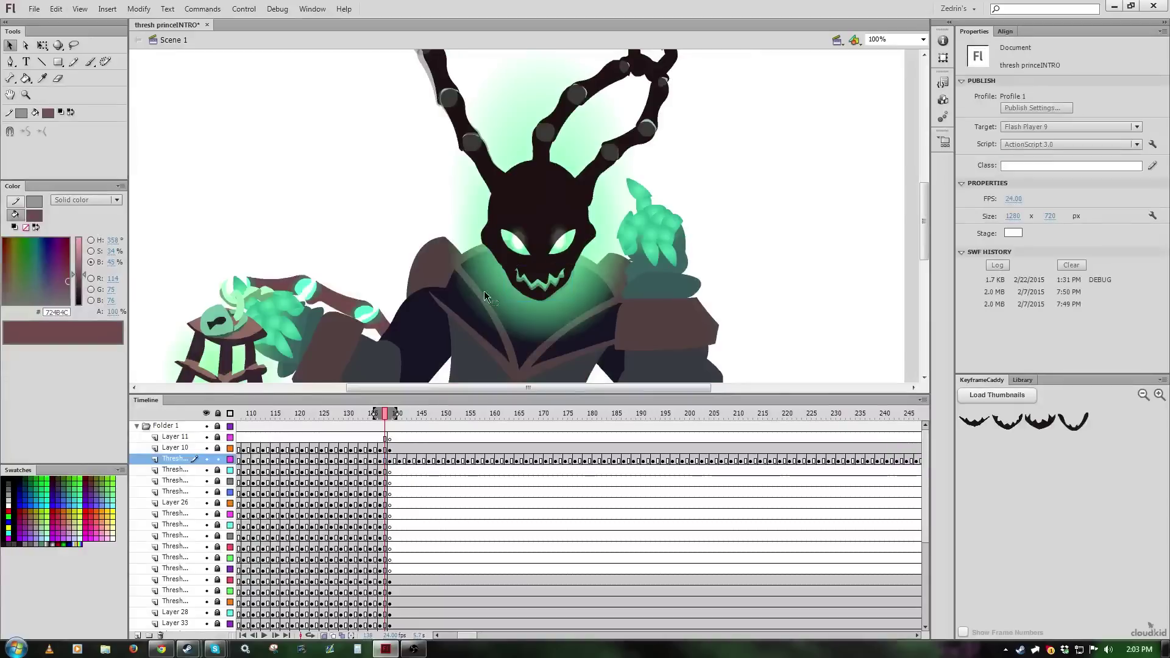
pyautogui.press('Return')
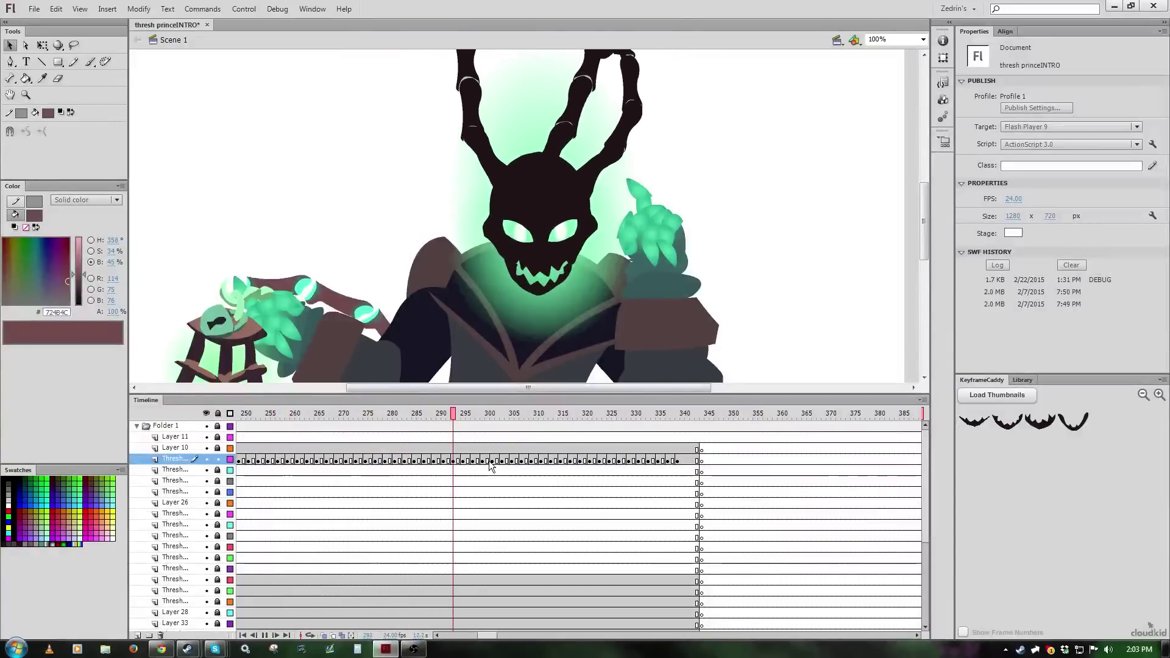
# Reopen the Thresh_Lipsynch_Head symbol and copy the opening brow pose to frame 23 on the four brow layers
pyautogui.click(543, 246)
pyautogui.doubleClick(542, 246)
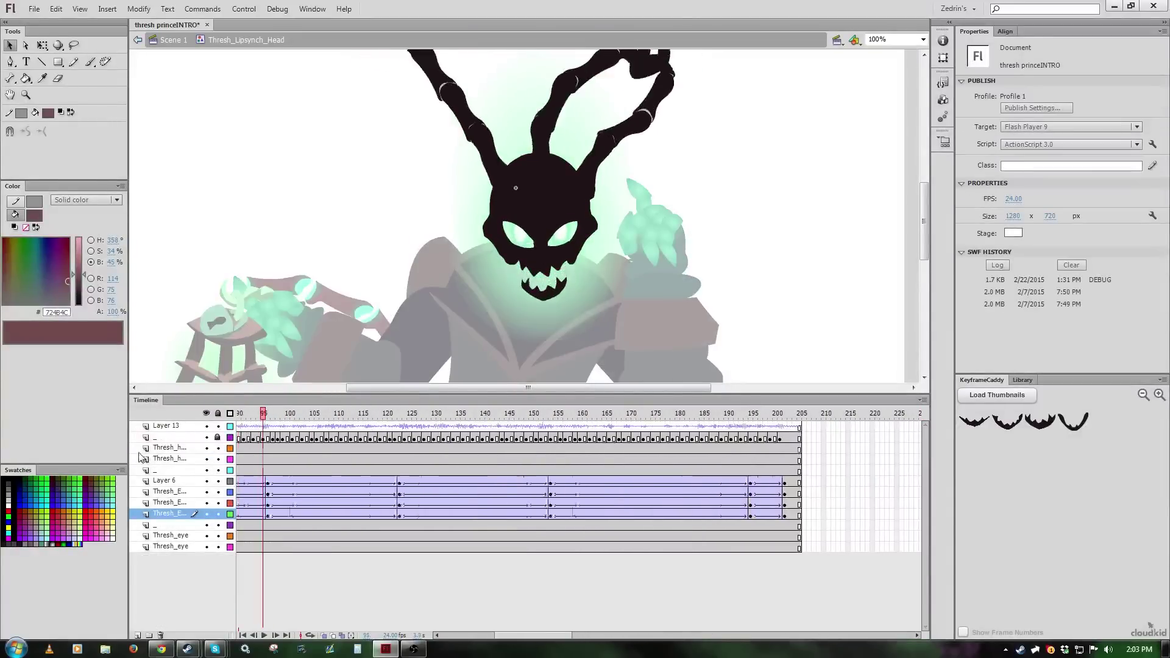
pyautogui.press('Return')
pyautogui.moveTo(248, 482); pyautogui.dragTo(248, 515)
pyautogui.moveTo(248, 515); pyautogui.dragTo(346, 515)
# Add a hold keyframe at frame 34 on the four brow layers and view the head at 200%
pyautogui.press('Return')
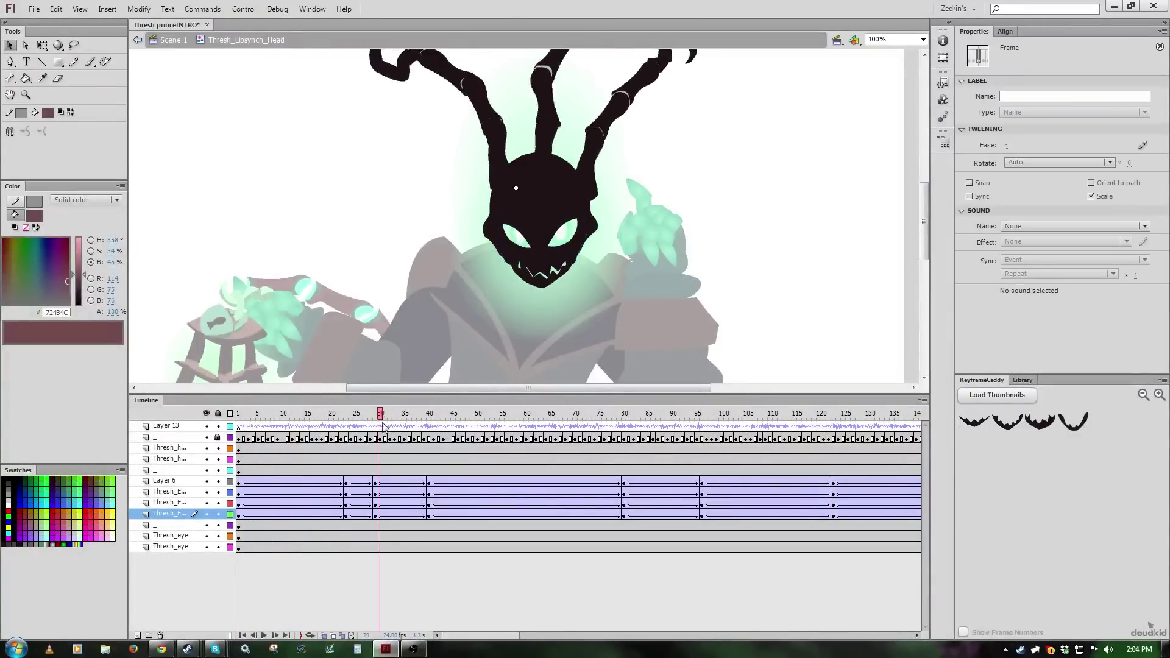
pyautogui.moveTo(390, 481); pyautogui.dragTo(392, 515)
pyautogui.moveTo(392, 515); pyautogui.dragTo(401, 517)
pyautogui.hotkey('ctrl', '=')
pyautogui.press('Return')
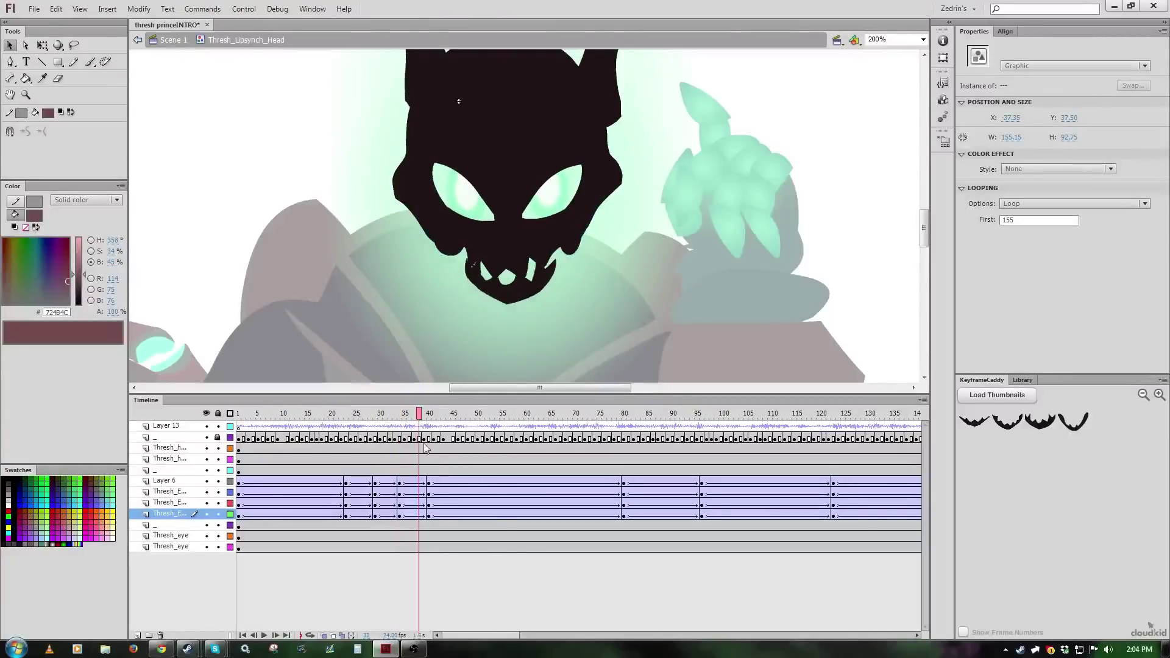
# Add keyframes at frames 52 and 56 on Layer 6 and the three Thresh_E layers
pyautogui.press('F6')
pyautogui.moveTo(487, 482); pyautogui.dragTo(509, 520)
pyautogui.click(593, 323)
pyautogui.press('F6')
pyautogui.click(584, 204)
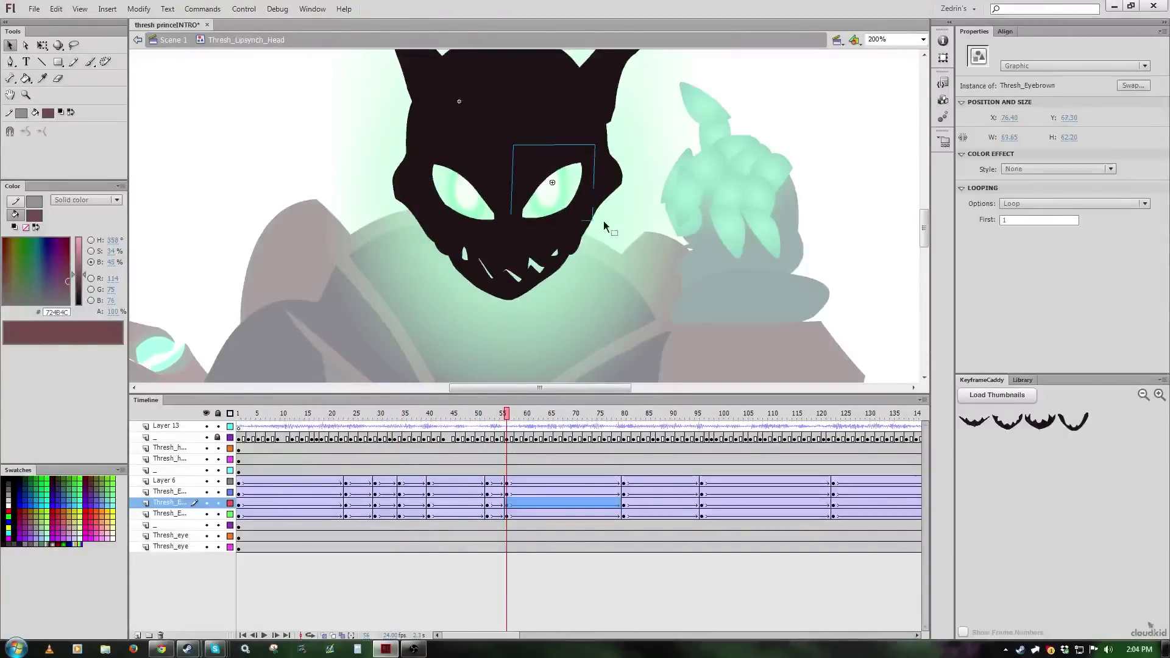
# Add a hold keyframe at frame 75 on the four brow layers
pyautogui.click(527, 414)
pyautogui.moveTo(528, 481); pyautogui.dragTo(528, 515)
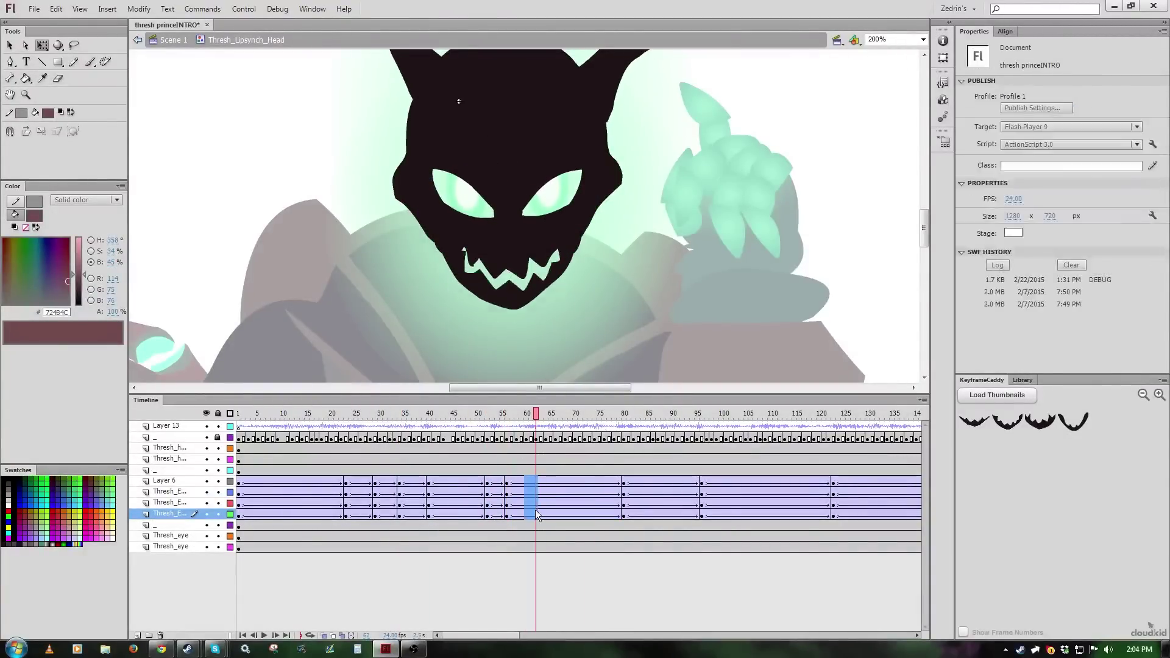
pyautogui.click(554, 484)
pyautogui.click(550, 503)
pyautogui.press('F6')
pyautogui.moveTo(599, 482)
pyautogui.mouseDown()
pyautogui.moveTo(599, 515)
pyautogui.moveTo(663, 491)
pyautogui.mouseUp()
pyautogui.click(565, 494)
# Move the frame 80 brow keyframes to frame 83 and add keyframes at frame 87 on all four brow layers
pyautogui.press('Return')
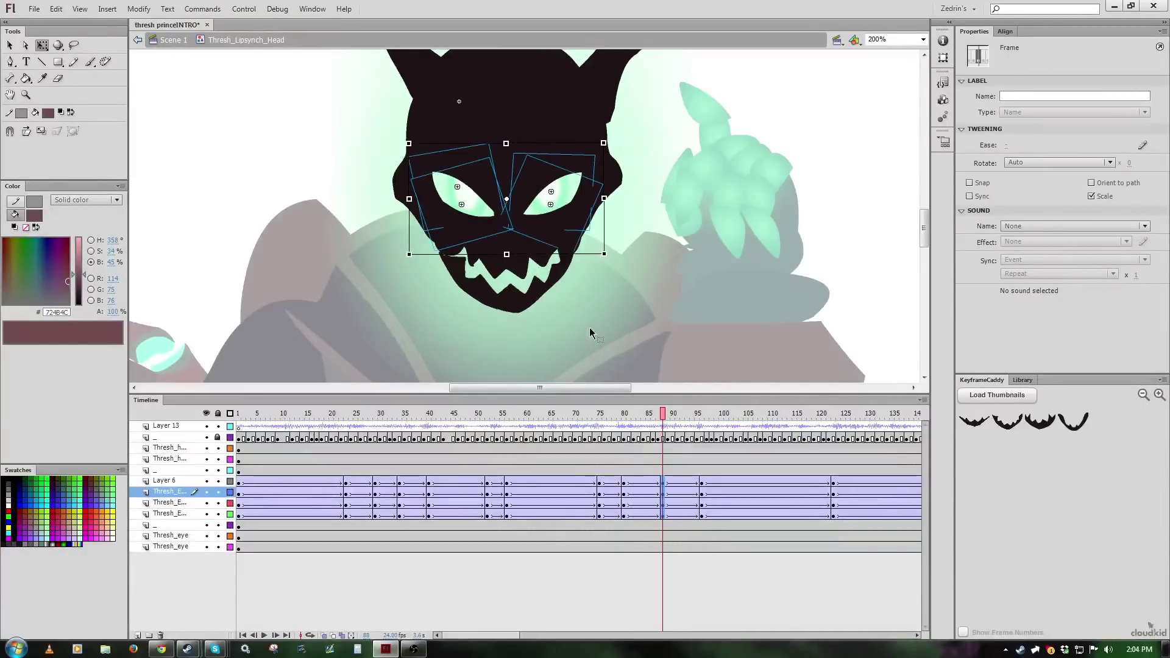
pyautogui.moveTo(507, 254); pyautogui.dragTo(507, 259)
pyautogui.press('Return')
pyautogui.moveTo(587, 481); pyautogui.dragTo(659, 517)
pyautogui.press('F4')
pyautogui.press('Return')
pyautogui.click(571, 501)
pyautogui.press('Return')
# Copy the brow pose just after frame 96 to frame 115 on the four brow layers and play back the timing
pyautogui.click(715, 512)
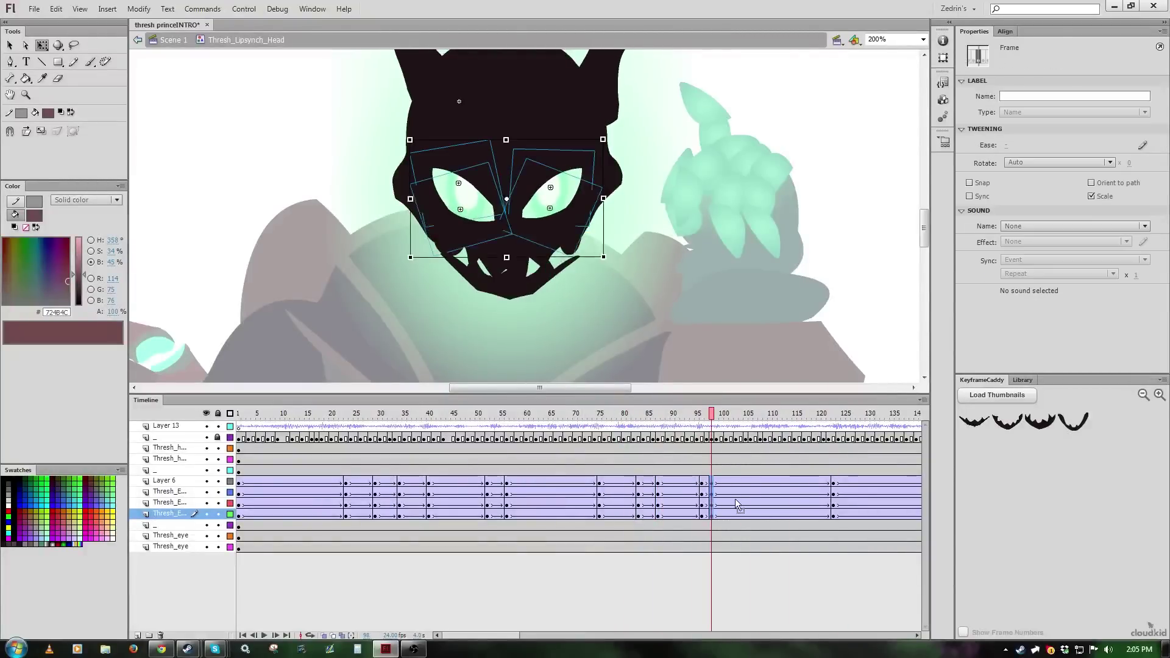
pyautogui.moveTo(737, 506); pyautogui.dragTo(794, 505)
pyautogui.moveTo(689, 481); pyautogui.dragTo(797, 517)
pyautogui.press('Return')
pyautogui.click(833, 482)
pyautogui.click(743, 415)
pyautogui.press('Return')
pyautogui.click(263, 482)
pyautogui.press('Return')
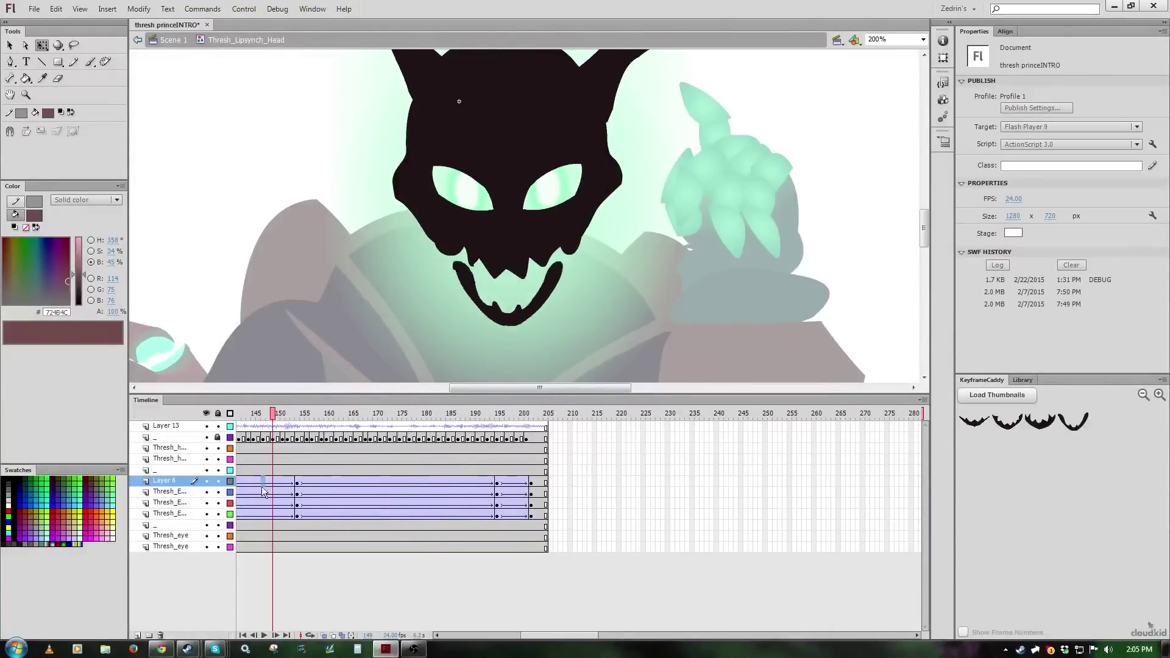
# Add hold keyframes at frames 149 and 183 on the four brow layers and play back the animation
pyautogui.hscroll(-3, 263, 492)
pyautogui.moveTo(317, 482); pyautogui.dragTo(319, 518)
pyautogui.moveTo(423, 519); pyautogui.dragTo(420, 505)
pyautogui.press('Return')
pyautogui.click(468, 500)
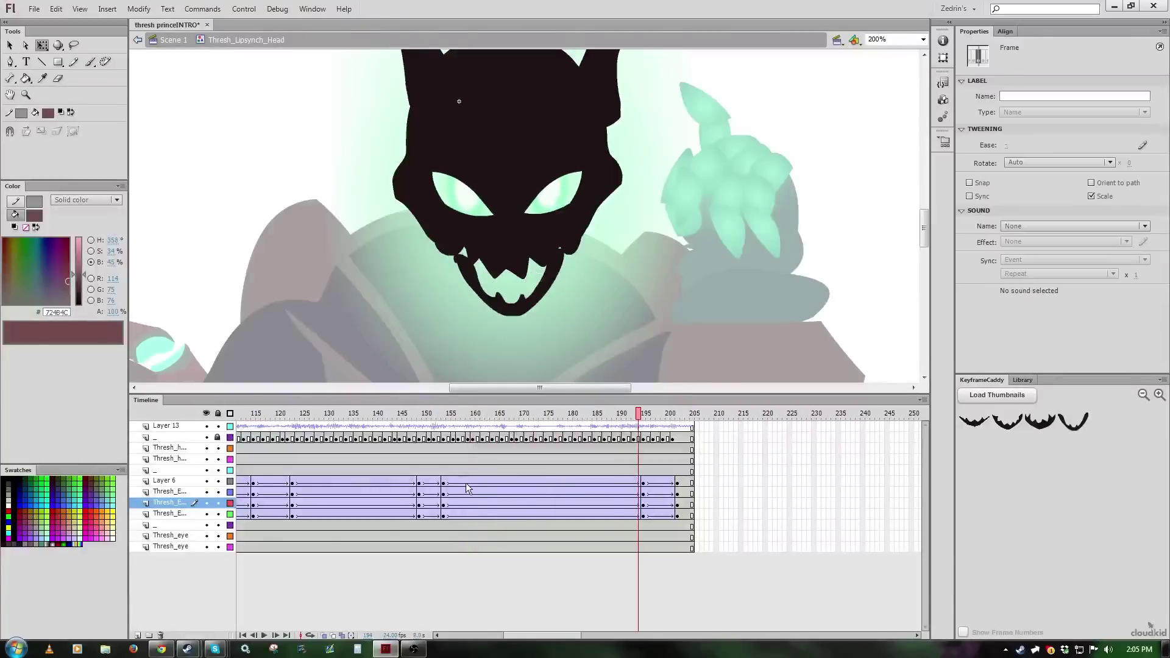
pyautogui.moveTo(488, 482); pyautogui.dragTo(490, 516)
pyautogui.press('Return')
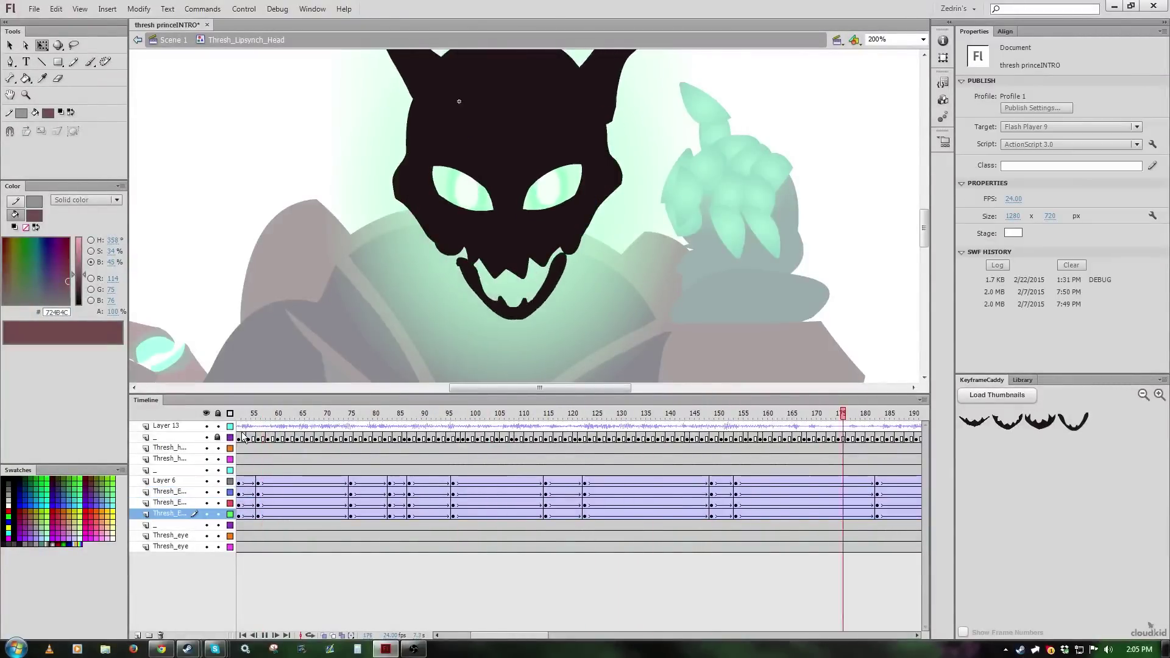
# Return to Scene 1, view it at 100% and play back the retimed brow expressions
pyautogui.doubleClick(455, 353)
pyautogui.press('z')
pyautogui.keyDown('alt'); pyautogui.click(446, 314); pyautogui.keyUp('alt')
pyautogui.moveTo(463, 636); pyautogui.dragTo(466, 637)
pyautogui.click(384, 461)
pyautogui.press('Return')
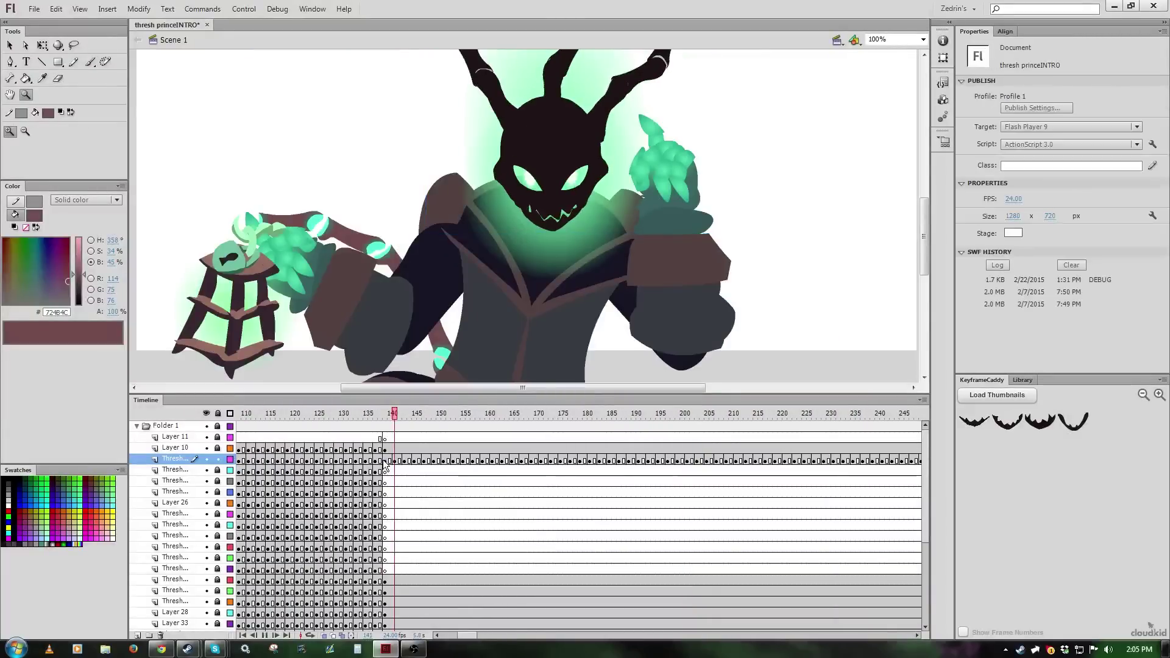
pyautogui.press('Return')
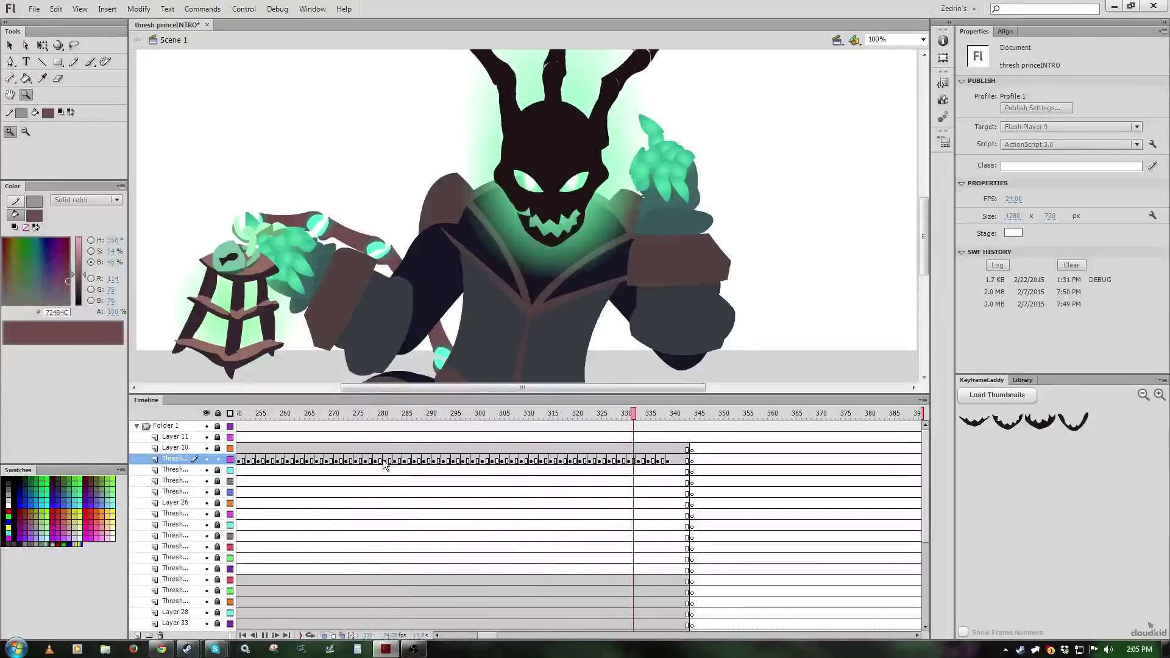
pyautogui.click(384, 481)
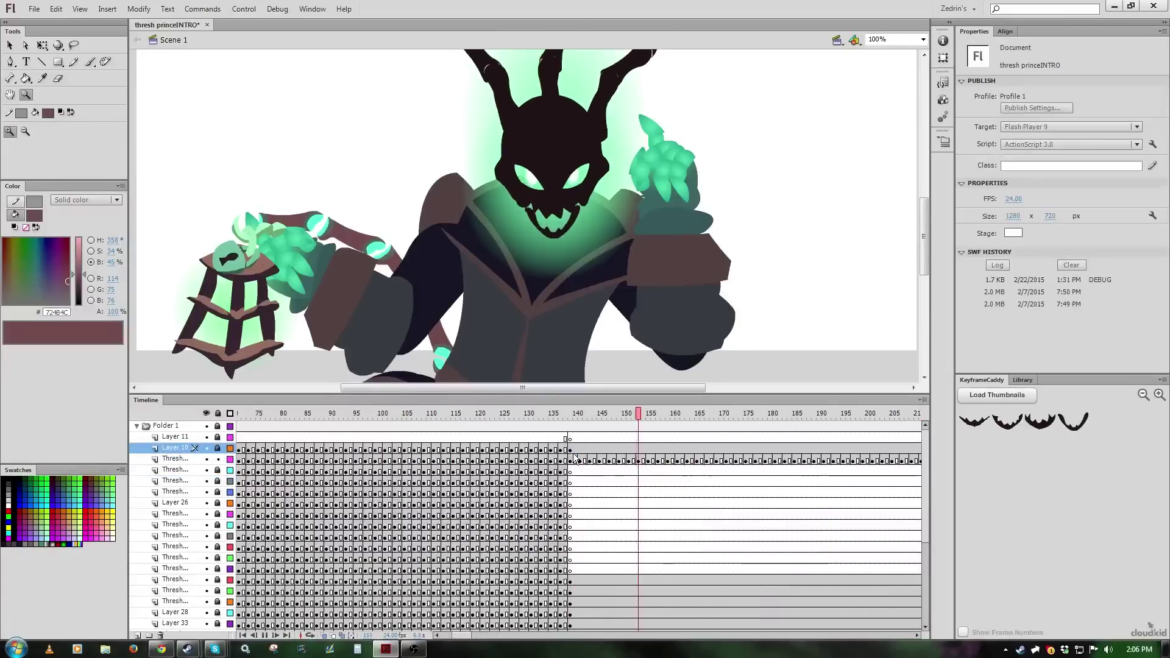
# Shift the head symbol's brow keyframes at frames 23 and 29 to frames 18 and 24 and replay Scene 1
pyautogui.doubleClick(549, 209)
pyautogui.moveTo(372, 481); pyautogui.dragTo(329, 506)
pyautogui.doubleClick(412, 253)
pyautogui.click(326, 415)
pyautogui.press('Return')
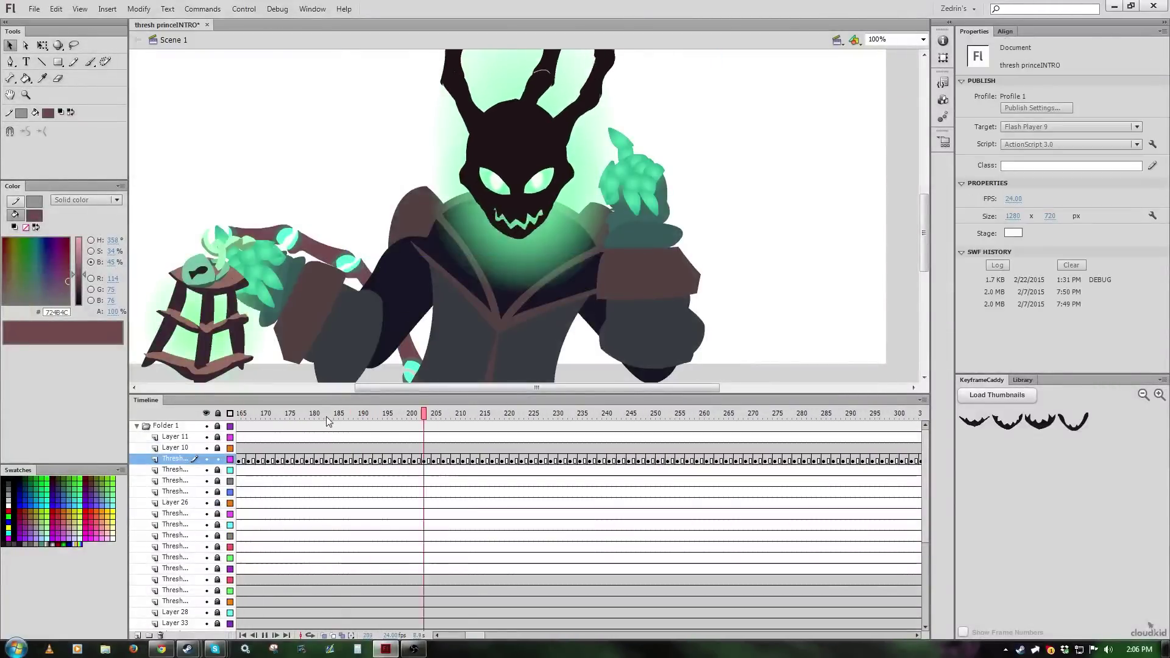
# Shift the head symbol's brow keyframes at frames 83 and 87 to frames 80 and 84 and replay Scene 1
pyautogui.doubleClick(510, 211)
pyautogui.moveTo(625, 481); pyautogui.dragTo(639, 518)
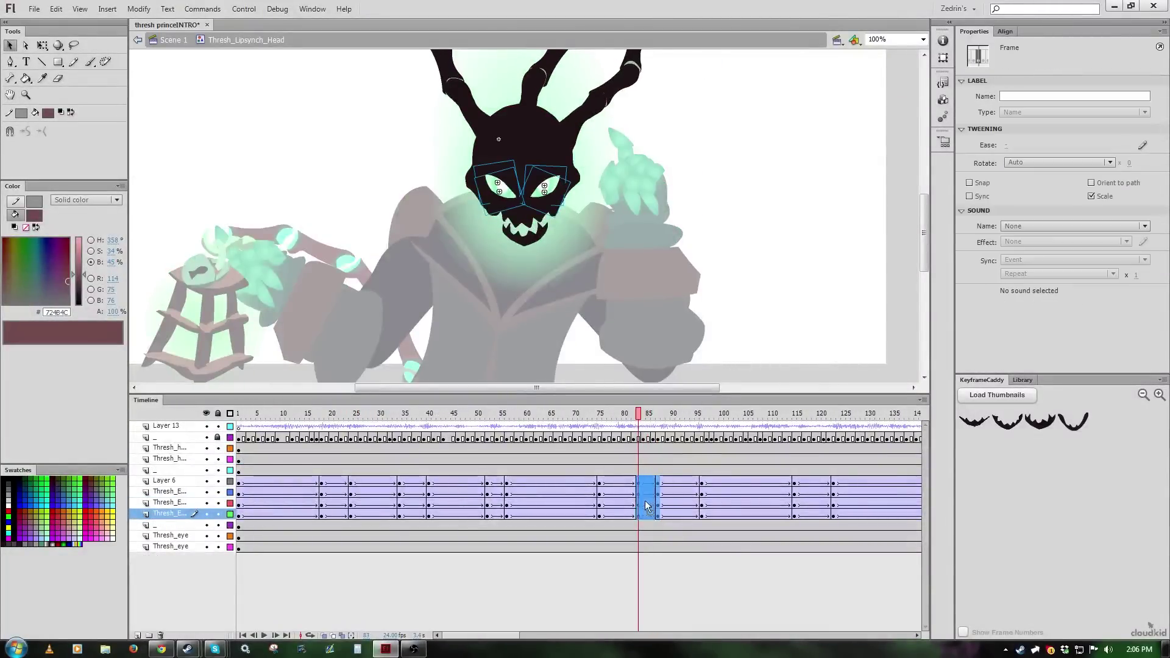
pyautogui.doubleClick(561, 334)
pyautogui.press('Return')
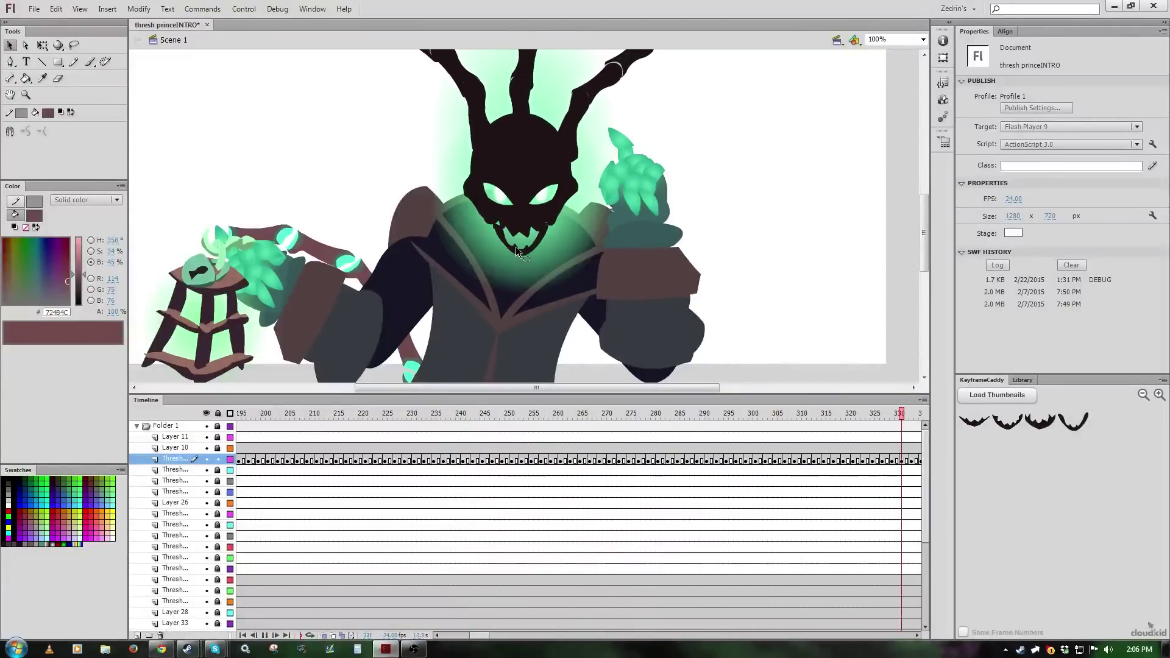
# Convert the brow tweens inside the head symbol to keyframes on twos with the Tween2Keys command and play back the result
pyautogui.click(254, 460)
pyautogui.doubleClick(518, 225)
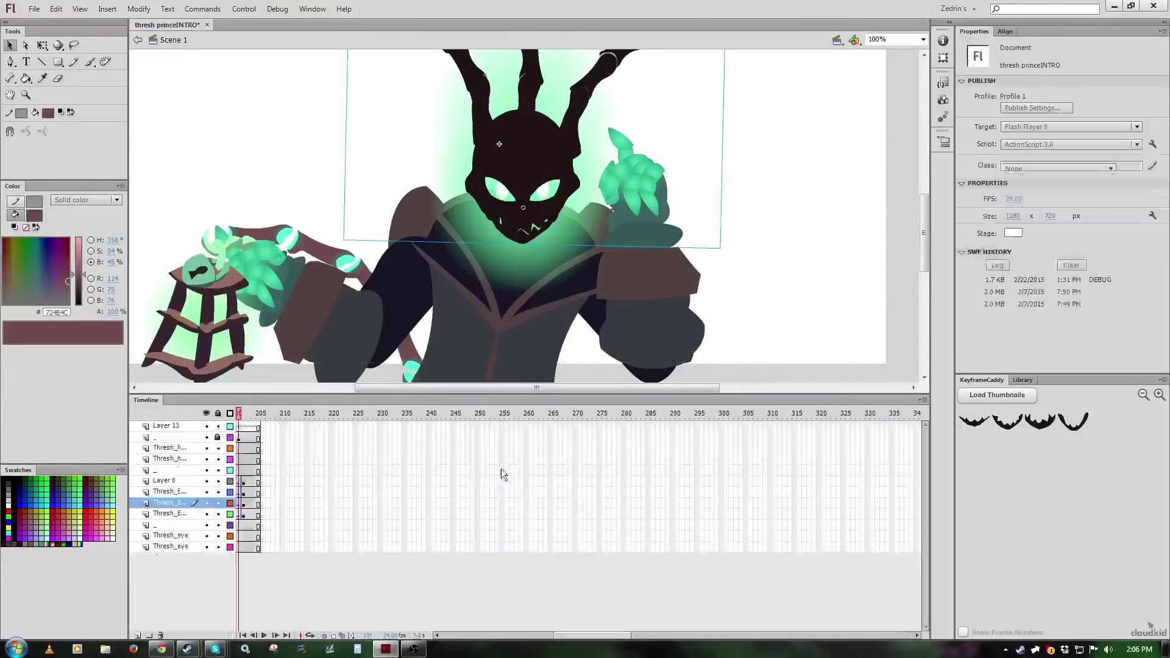
pyautogui.moveTo(578, 635); pyautogui.dragTo(565, 635)
pyautogui.moveTo(362, 483); pyautogui.dragTo(2, 520)
pyautogui.click(203, 9)
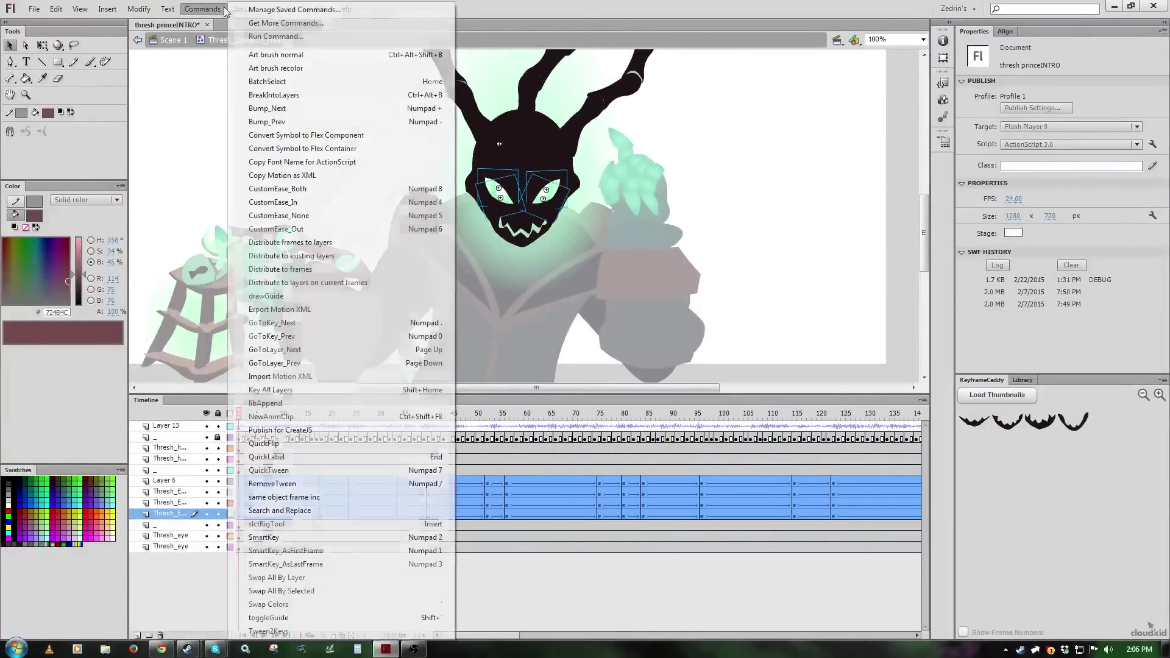
pyautogui.click(259, 631)
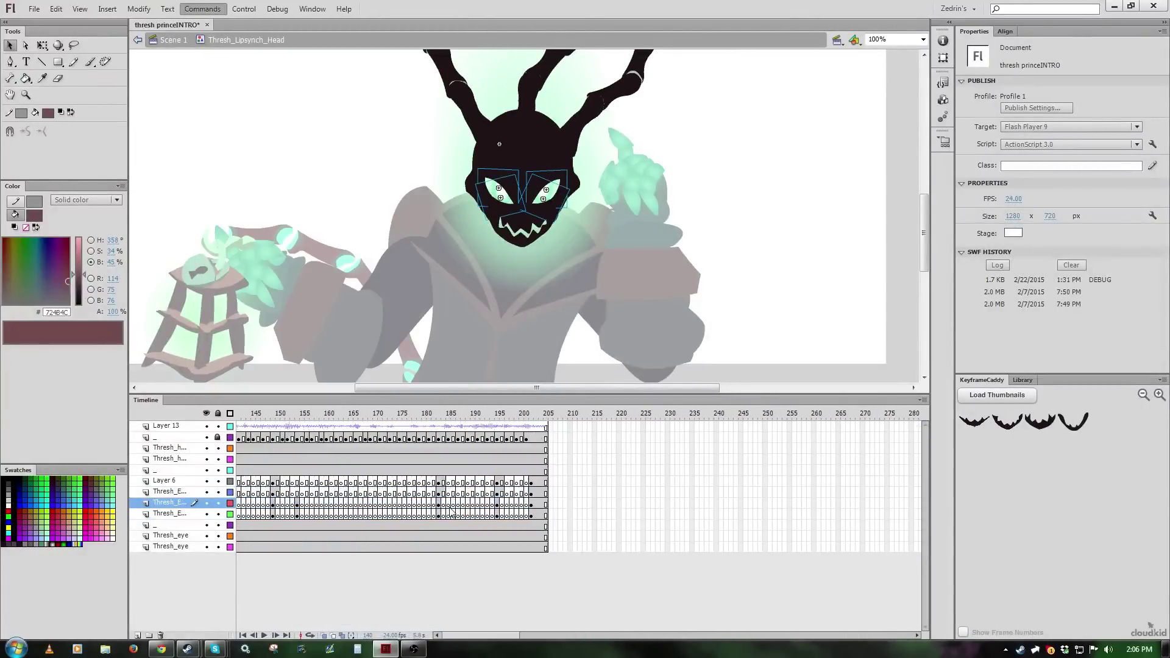
pyautogui.rightClick(533, 518)
pyautogui.click(584, 304)
pyautogui.press('Return')
pyautogui.press('Return')
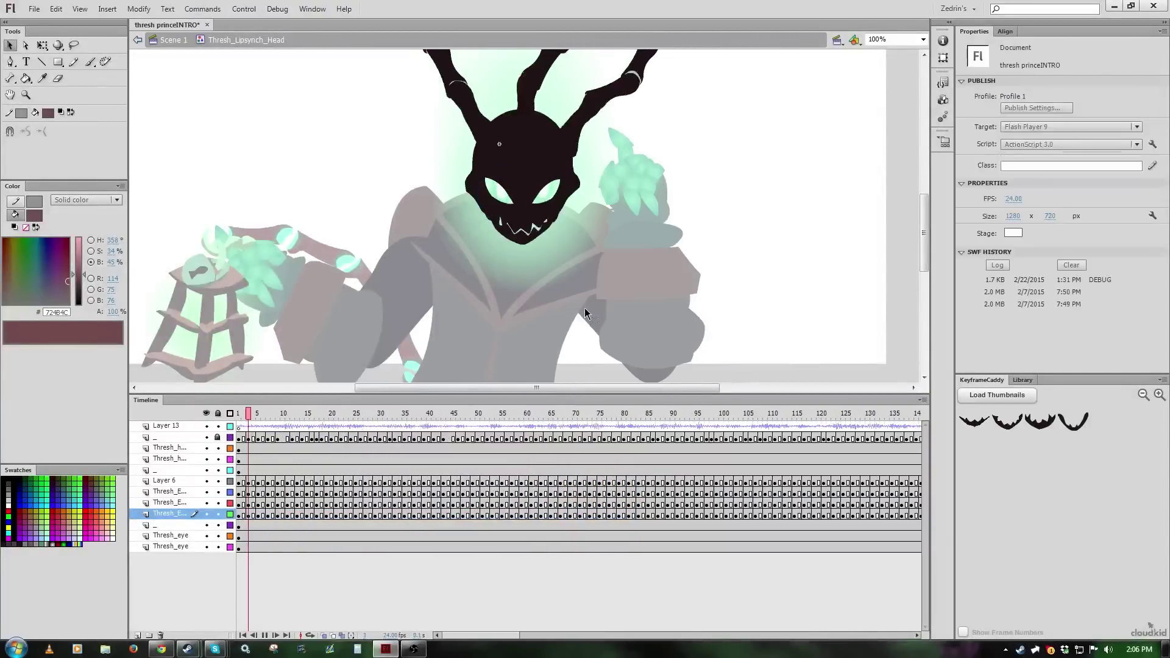